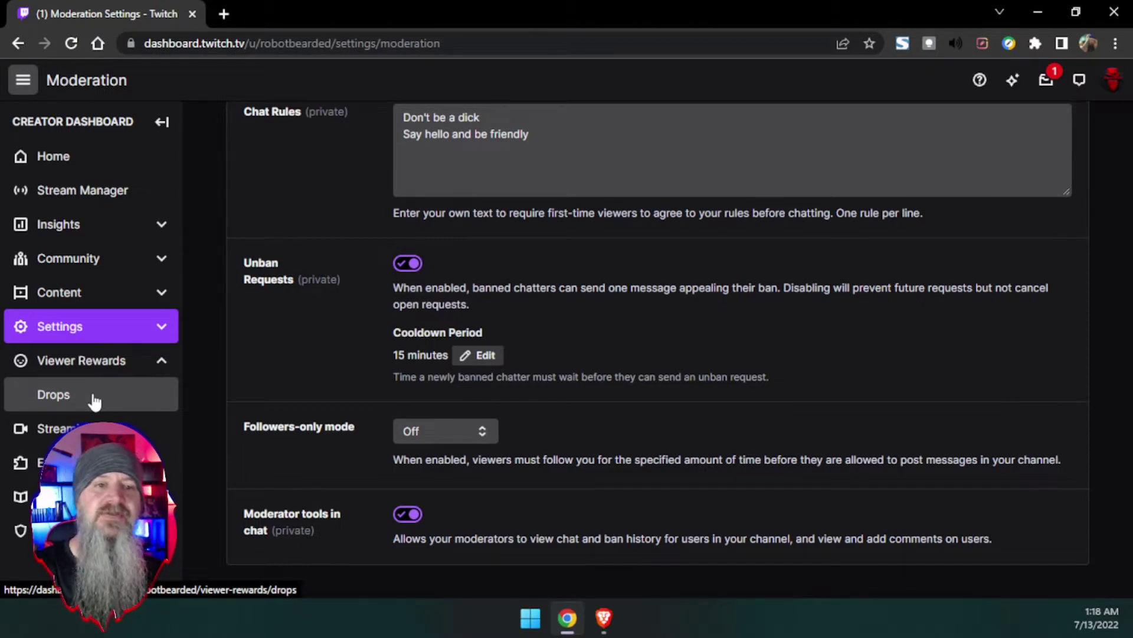
# - Open the viewer rewards Drops page and switch Enable Drops off and back on
pyautogui.click(95, 395)
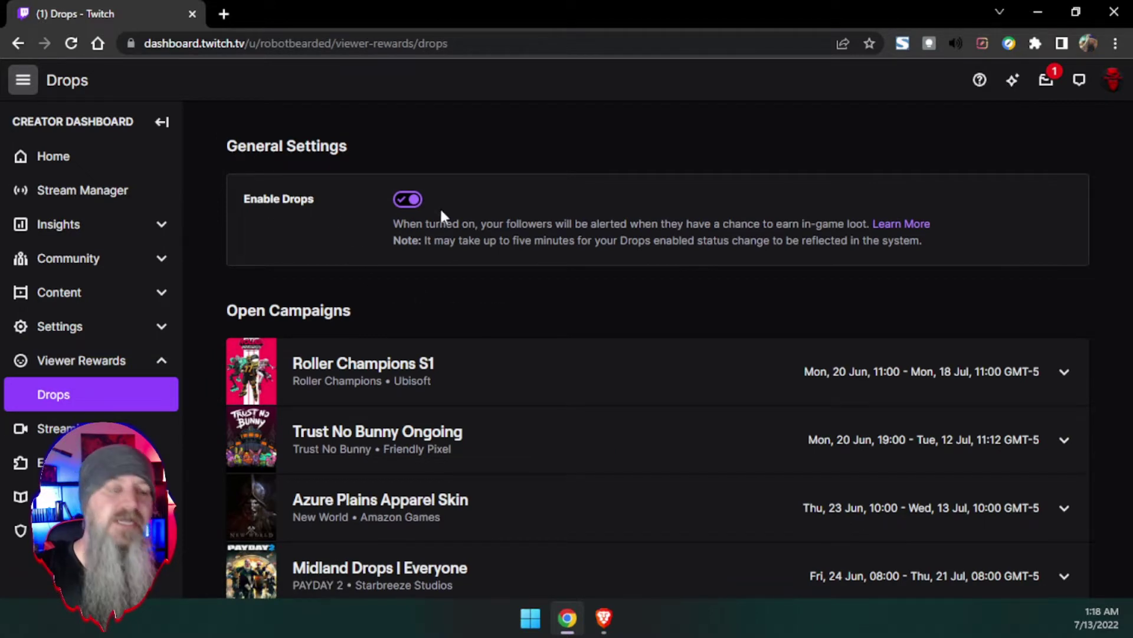
pyautogui.click(404, 203)
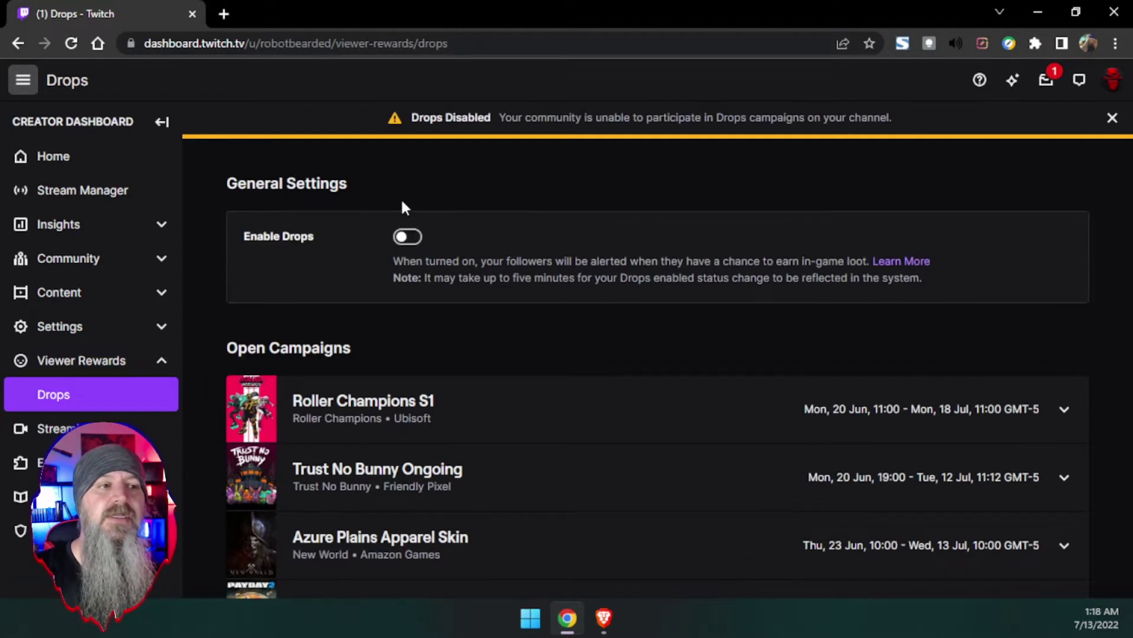
pyautogui.click(406, 236)
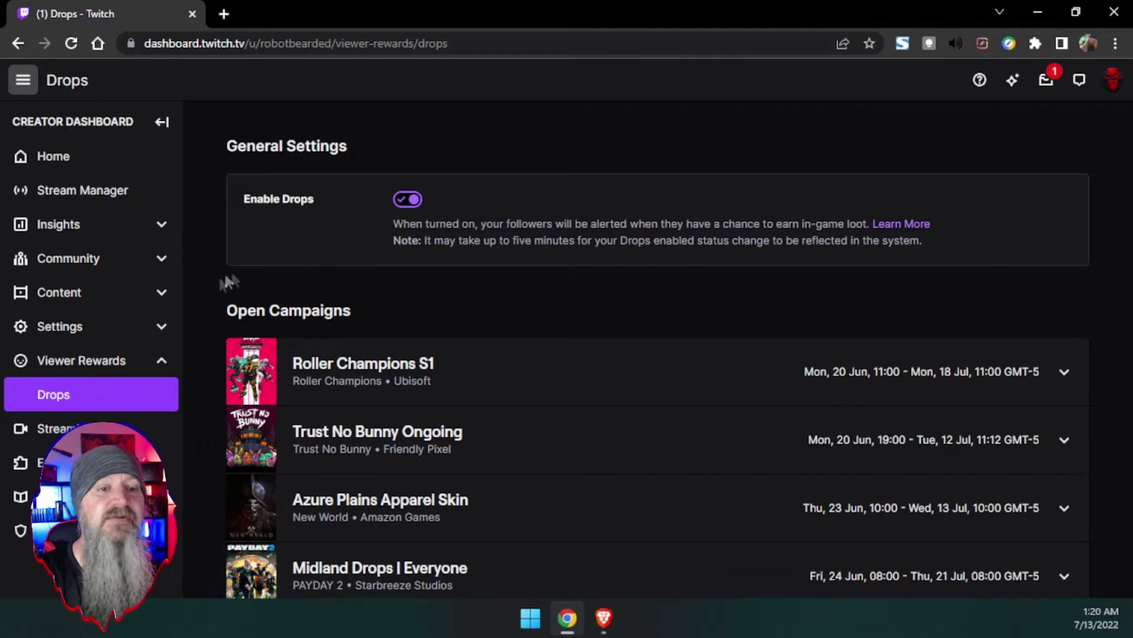
# - Open the channel's Stream settings and look at the Drops section below Raids
pyautogui.click(127, 329)
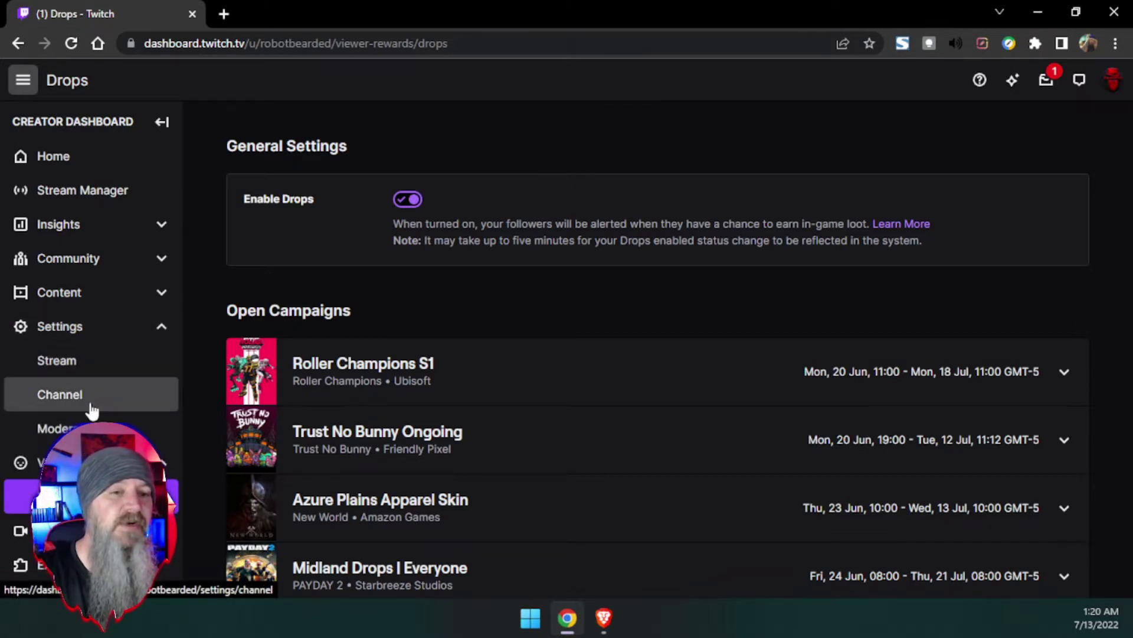
pyautogui.click(79, 366)
pyautogui.scroll(-10, 498, 375)
pyautogui.scroll(-6, 403, 389)
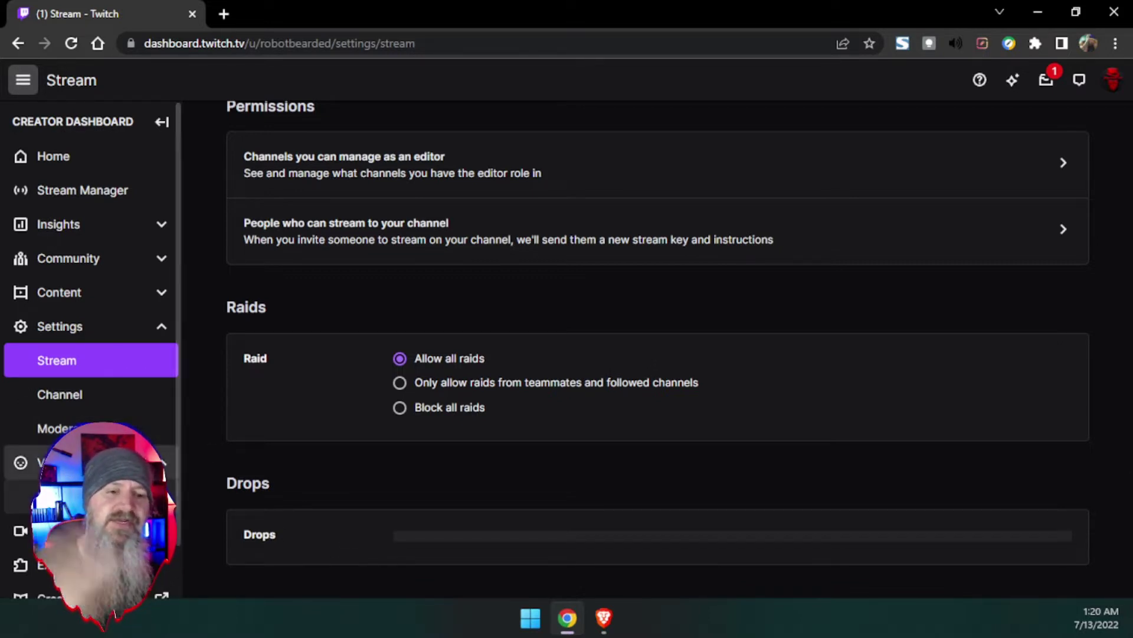
# - Compare the viewer rewards Drops page with the Drops section in the Stream settings, ending on the Drops page with Settings collapsed
pyautogui.click(59, 496)
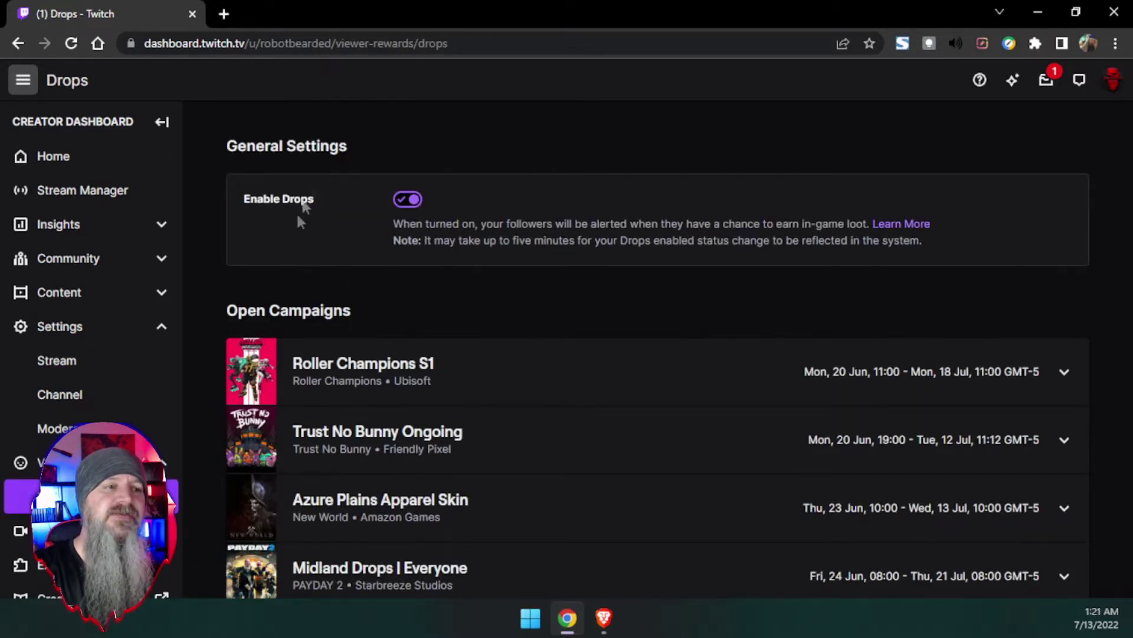
pyautogui.click(63, 369)
pyautogui.scroll(-15, 385, 490)
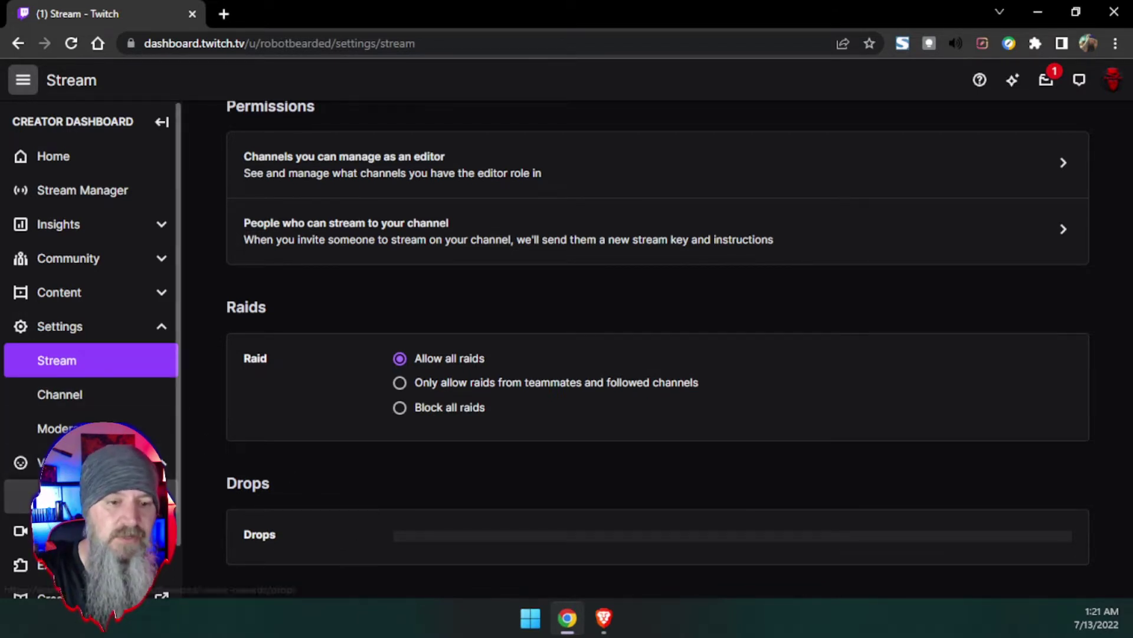
pyautogui.click(89, 496)
pyautogui.click(94, 324)
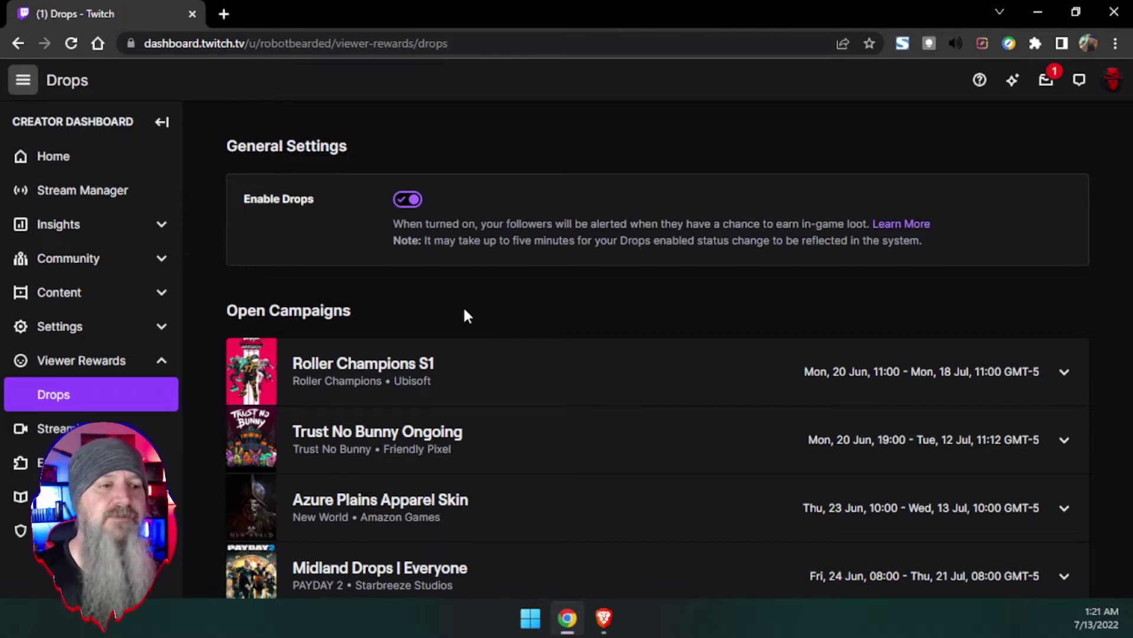
# - Expand the Roller Champions S1 campaign to examine its rewards and streamer and viewer requirements, and collapse it again
pyautogui.click(490, 372)
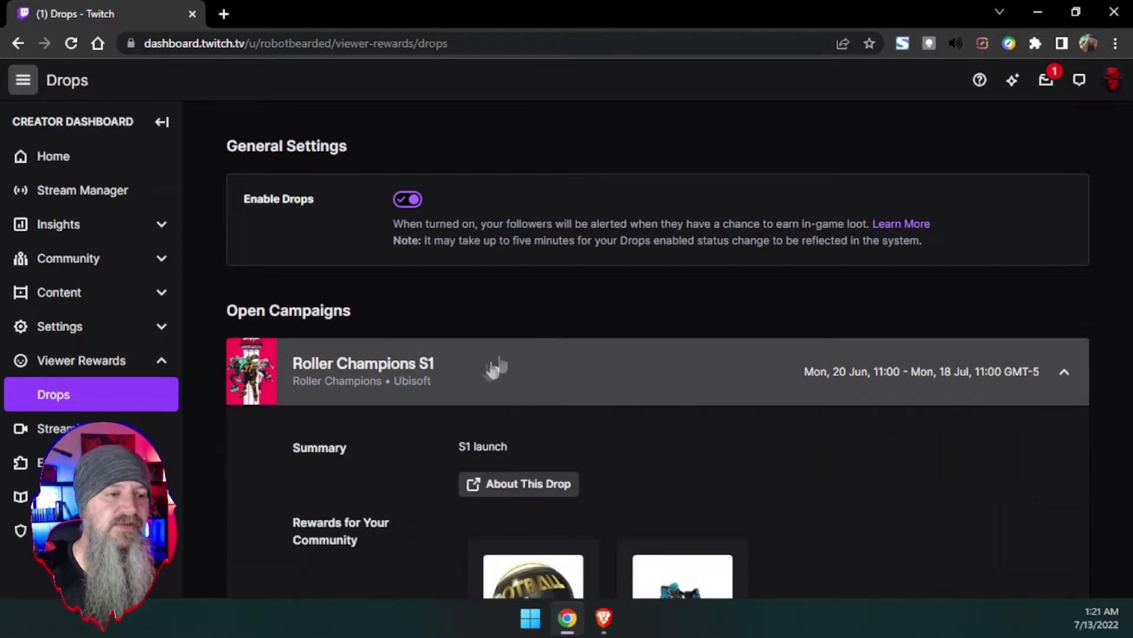
pyautogui.scroll(-1, 531, 349)
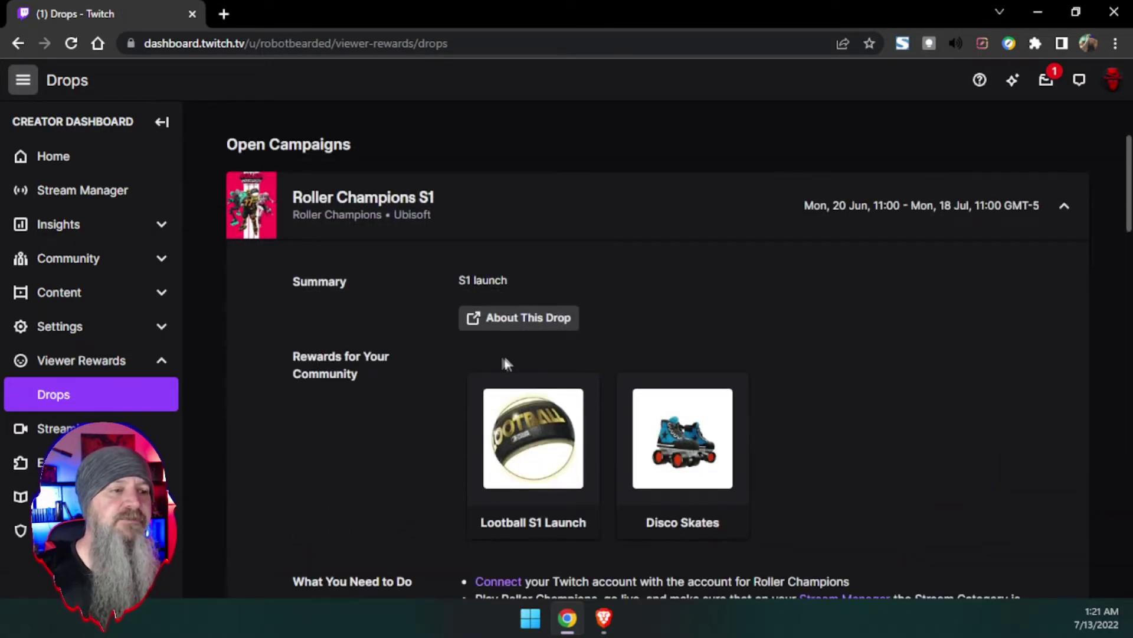
pyautogui.scroll(-2, 472, 337)
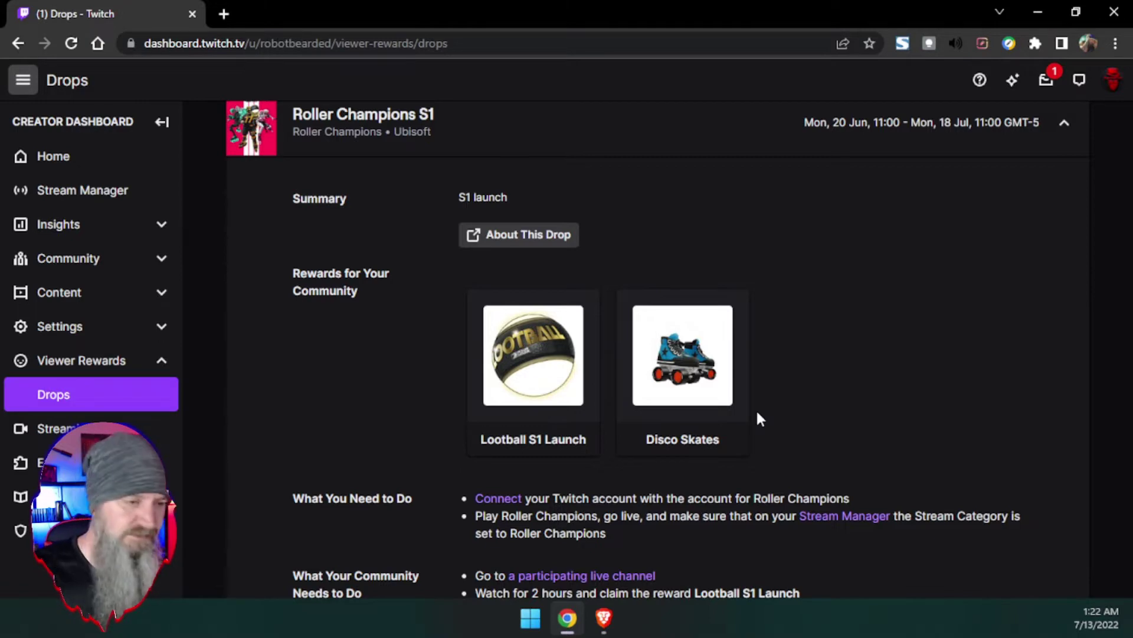
pyautogui.scroll(-4, 760, 401)
pyautogui.scroll(3, 622, 302)
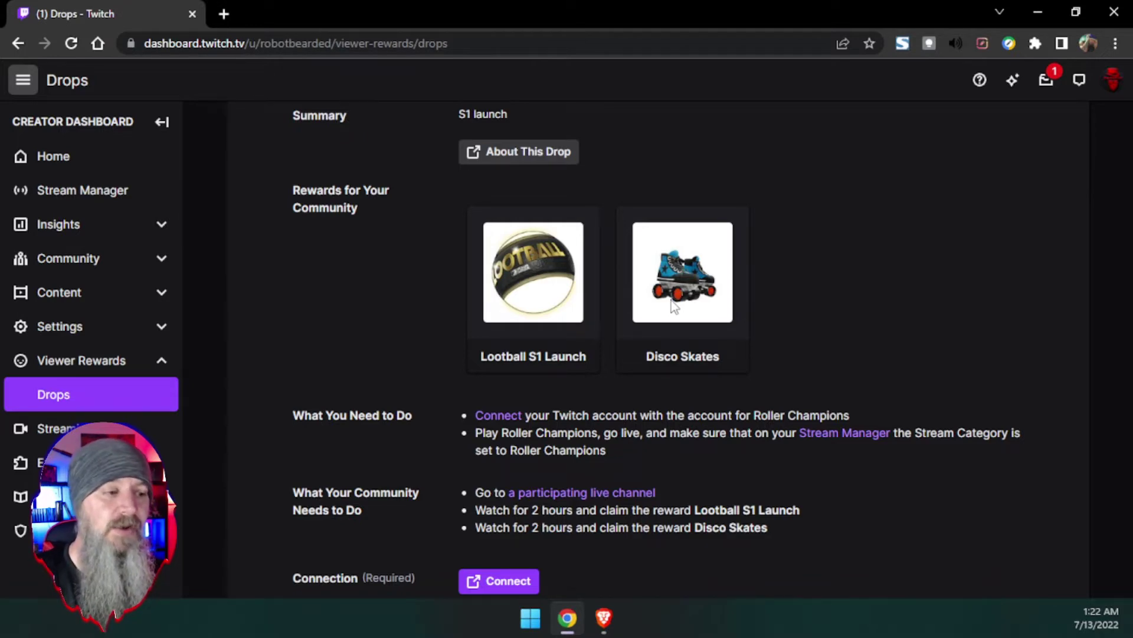
pyautogui.scroll(5, 671, 300)
pyautogui.scroll(-1, 670, 306)
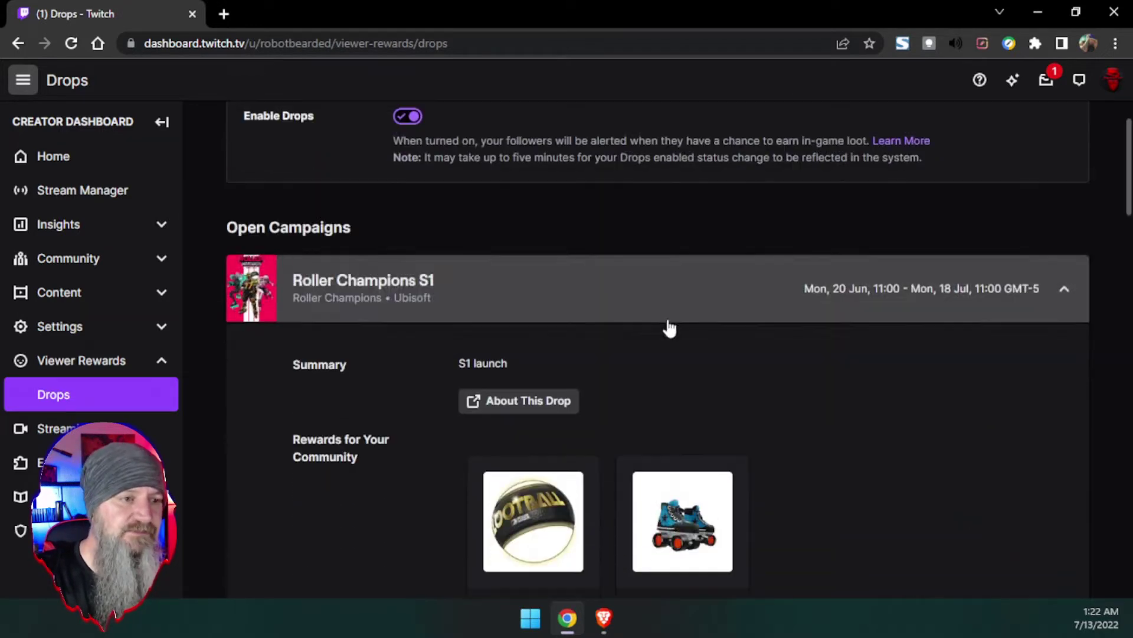
pyautogui.scroll(-1, 768, 372)
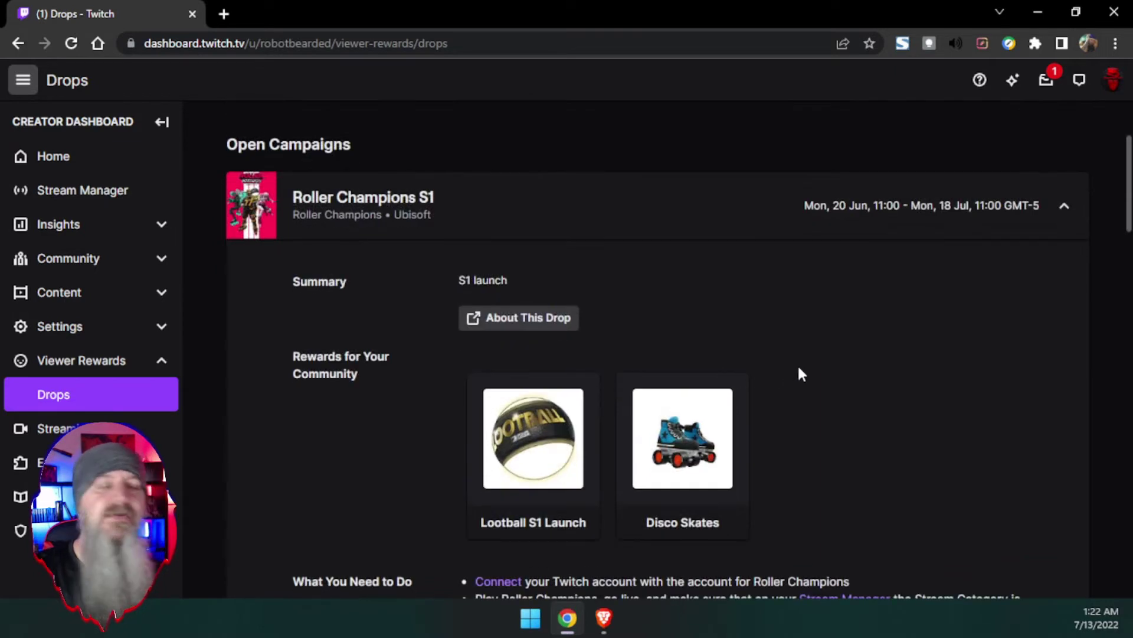
pyautogui.scroll(-1, 800, 373)
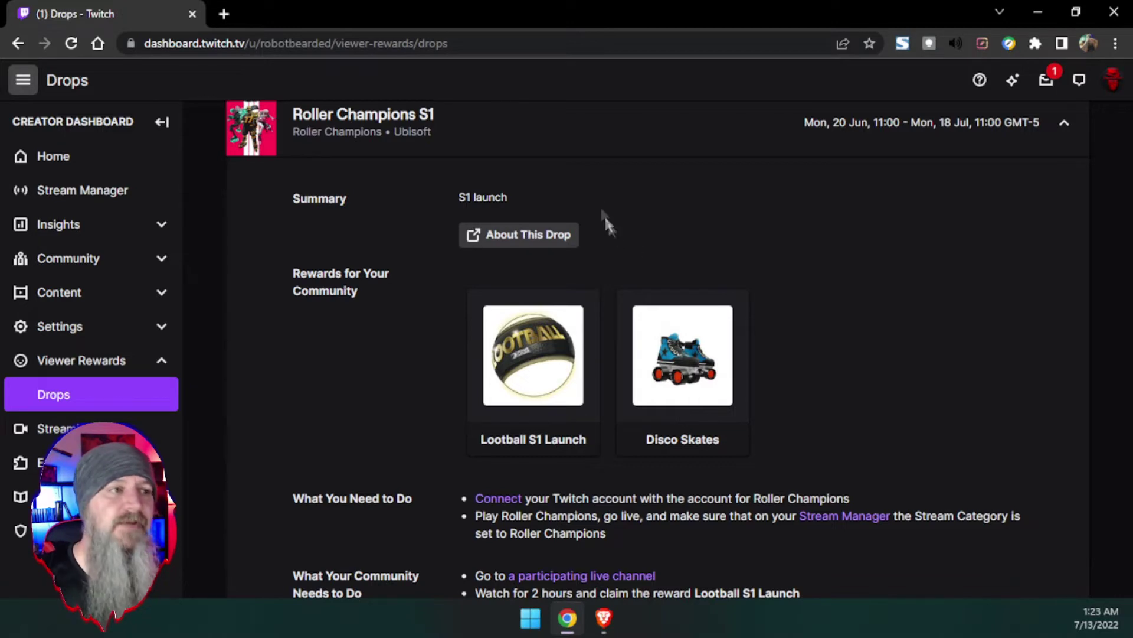
pyautogui.click(561, 143)
# - Look through the open and closed Drops campaigns, checking their games and date ranges
pyautogui.scroll(-3, 478, 177)
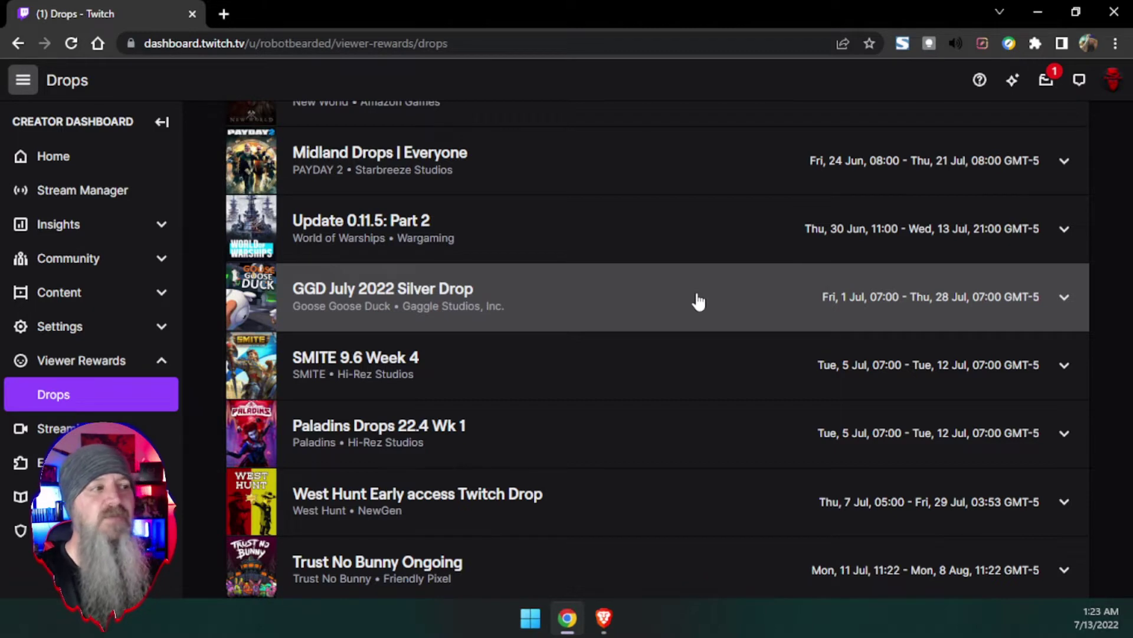
pyautogui.scroll(5, 698, 301)
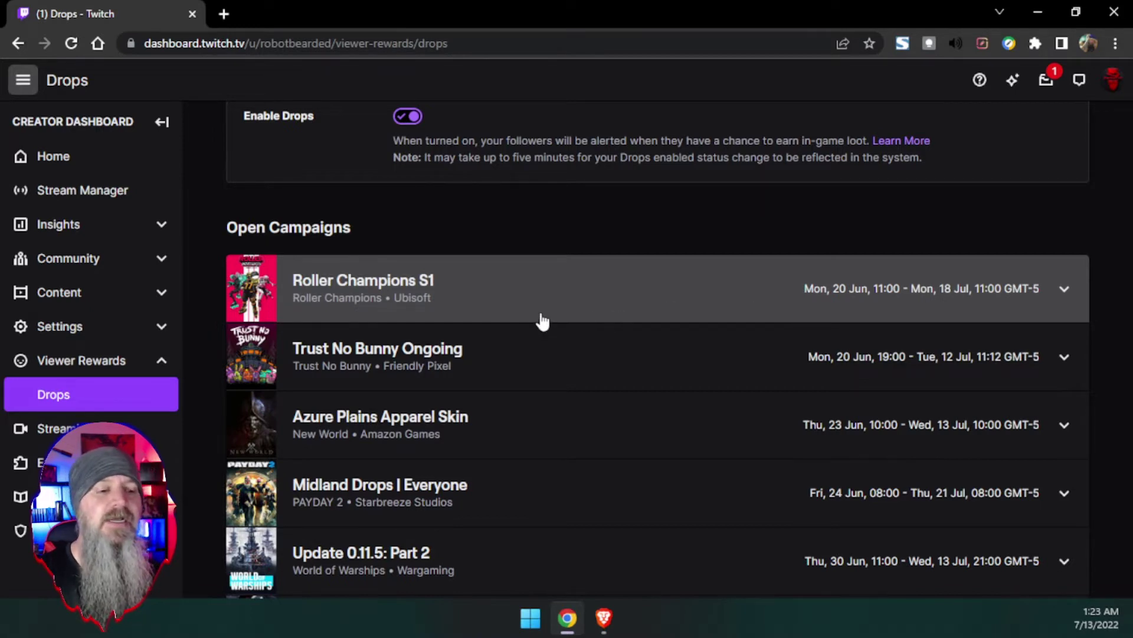
pyautogui.scroll(-1, 539, 321)
pyautogui.scroll(-2, 530, 298)
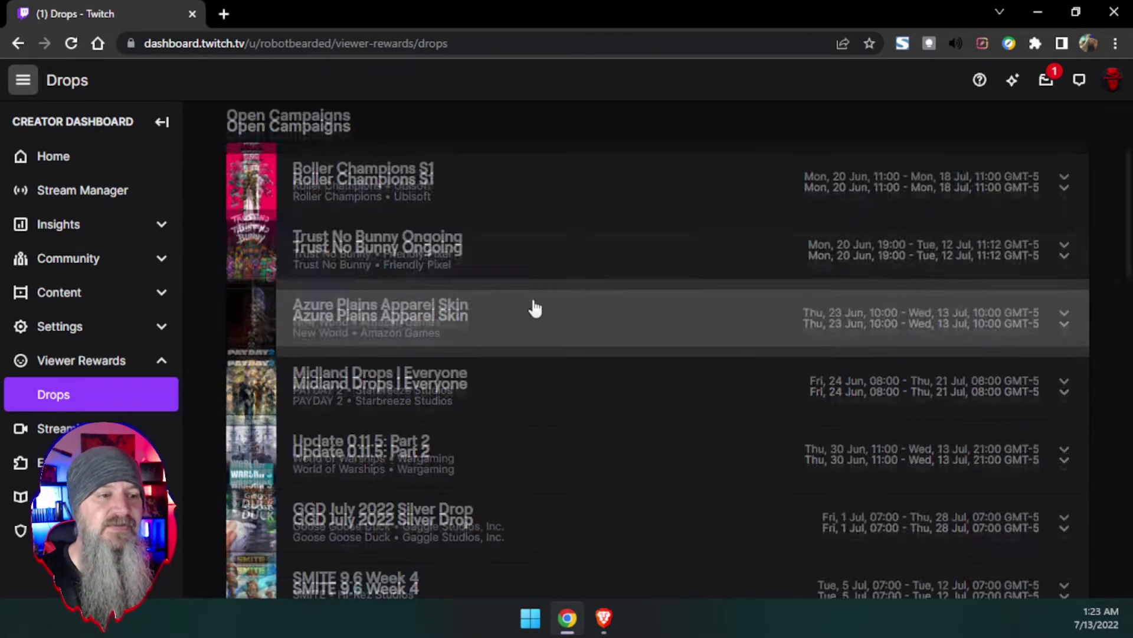
pyautogui.scroll(-5, 483, 319)
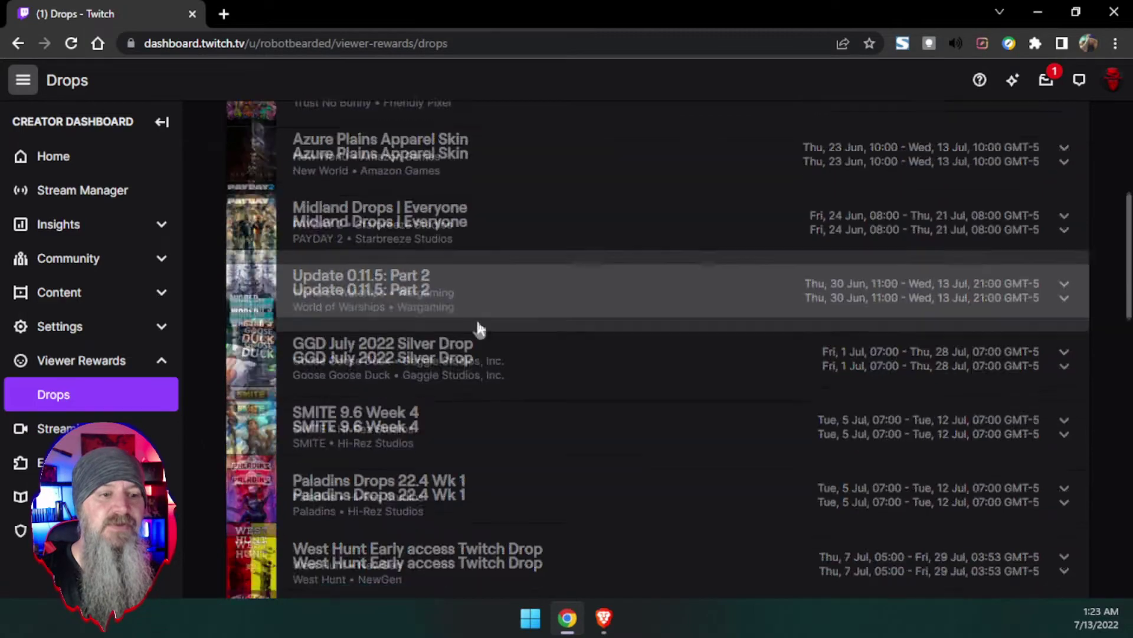
pyautogui.scroll(-8, 480, 329)
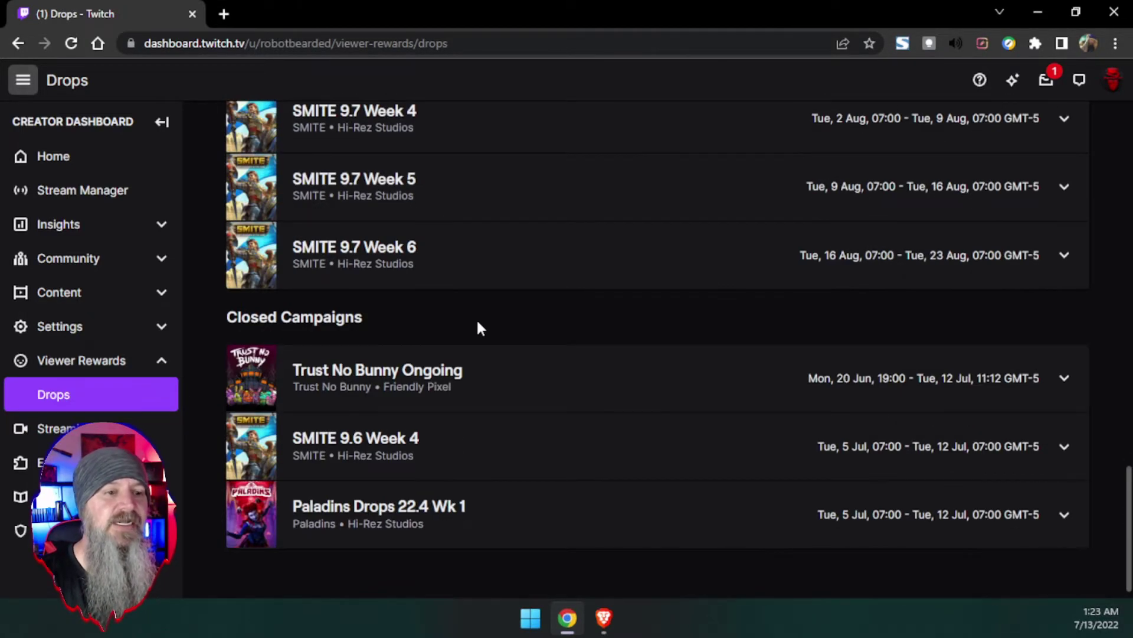
pyautogui.scroll(6, 479, 329)
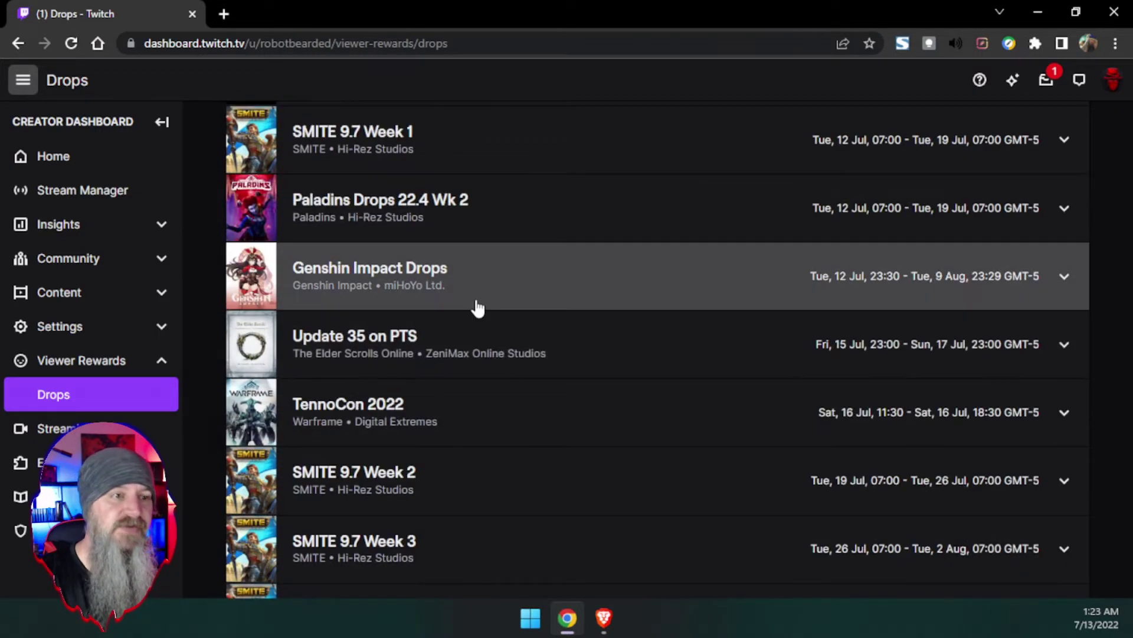
pyautogui.scroll(1, 477, 307)
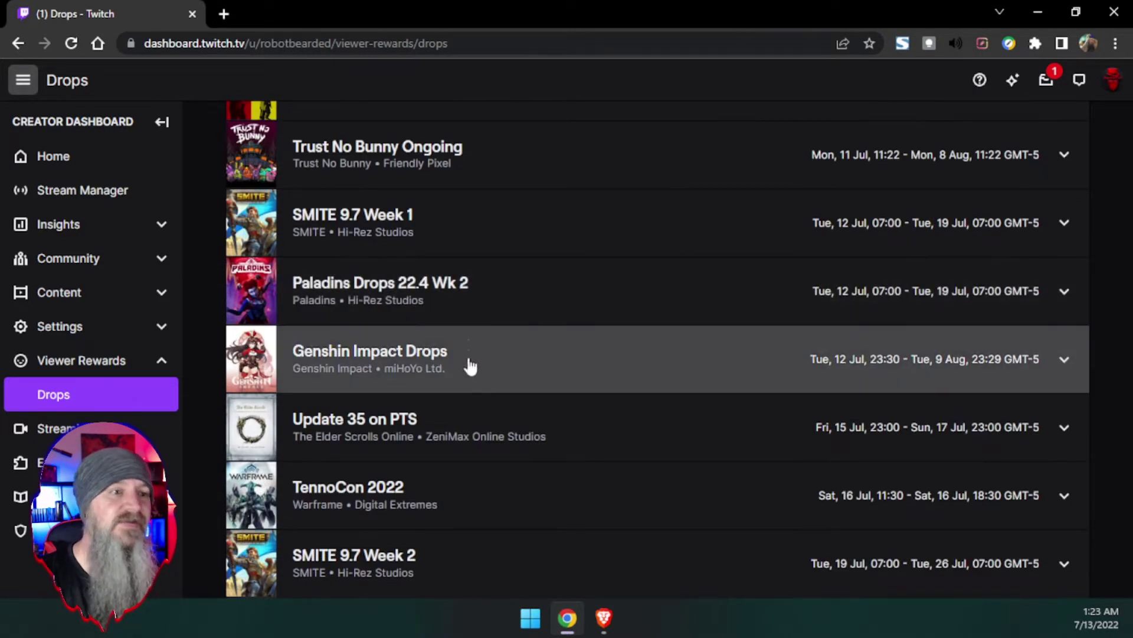
# - Expand the Paladins Drops 22.4 Wk 2 campaign and examine its summary and community rewards
pyautogui.click(434, 299)
pyautogui.scroll(-2, 456, 341)
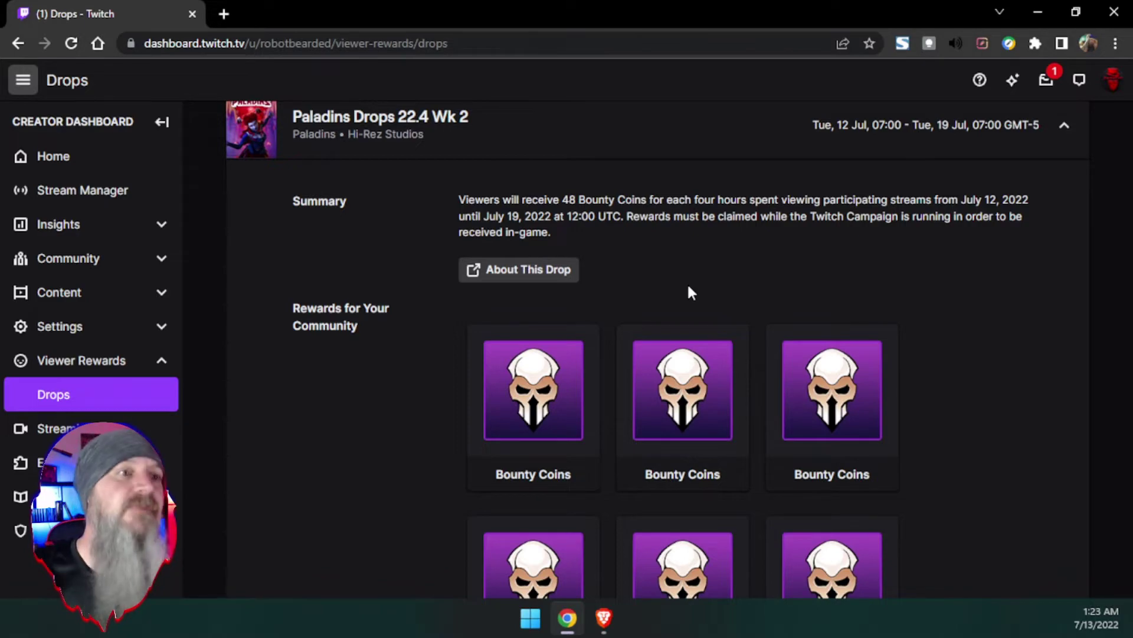
pyautogui.scroll(1, 687, 282)
pyautogui.scroll(7, 544, 299)
pyautogui.scroll(5, 546, 299)
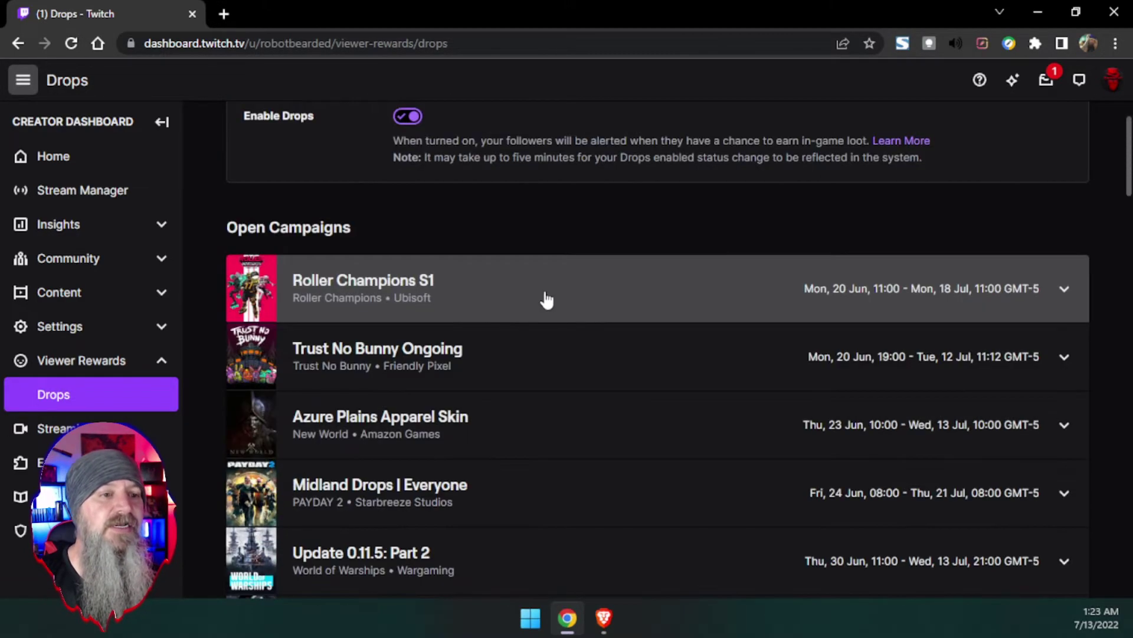
# - Expand the World of Warships Update 0.11.5: Part 2 campaign to examine its rewards, watch-time requirements and account connection, and collapse it again
pyautogui.scroll(-3, 546, 299)
pyautogui.scroll(-3, 544, 300)
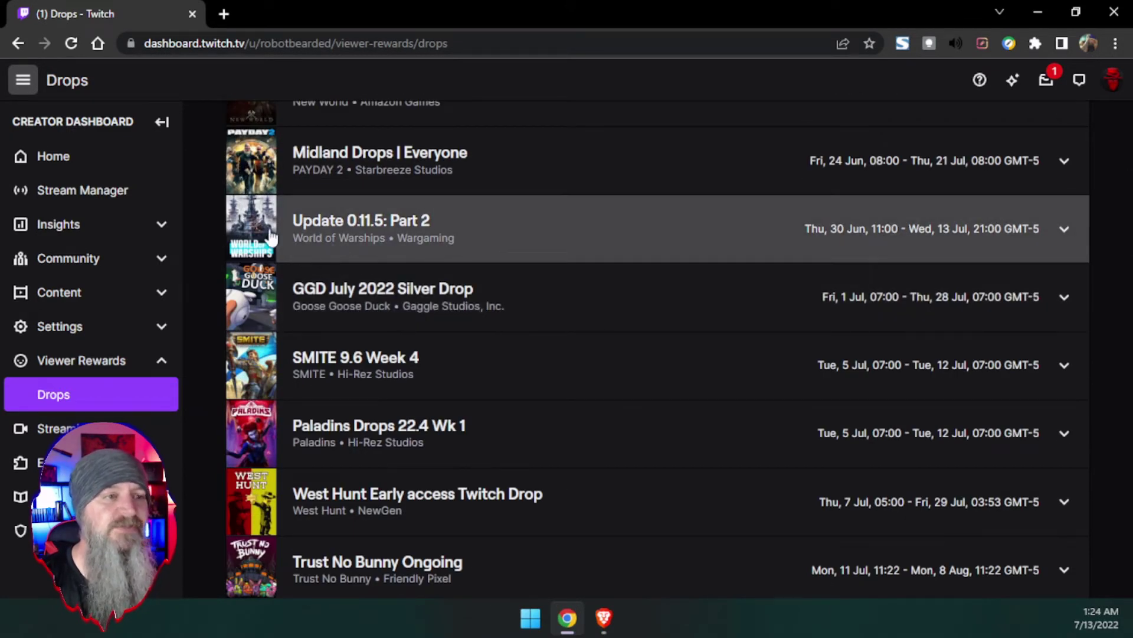
pyautogui.click(341, 248)
pyautogui.scroll(-3, 767, 458)
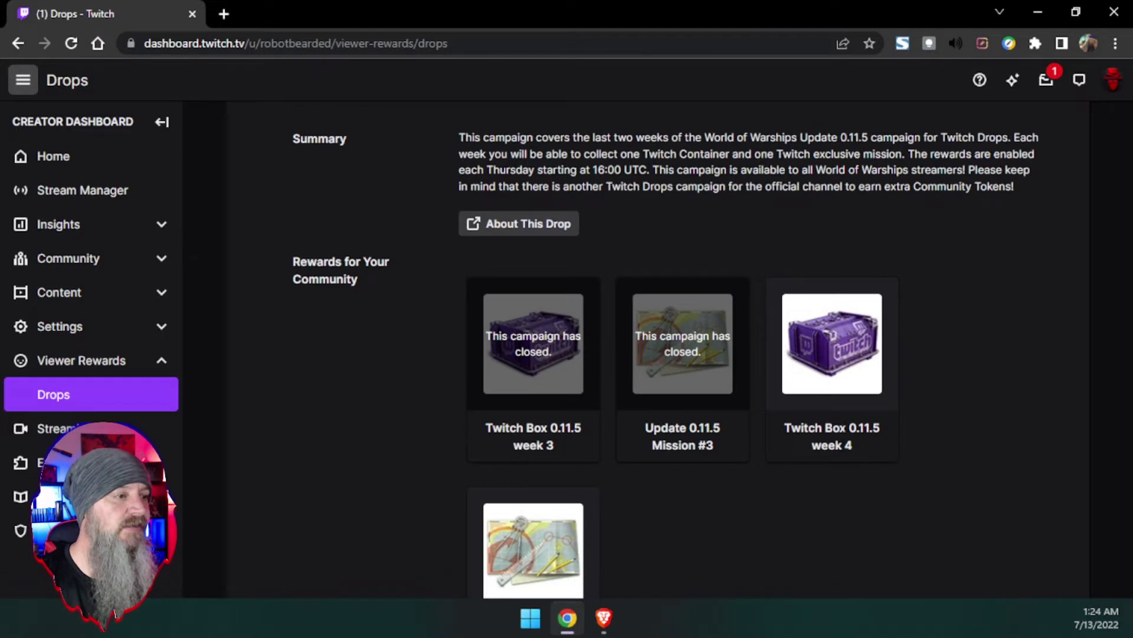
pyautogui.scroll(-1, 772, 483)
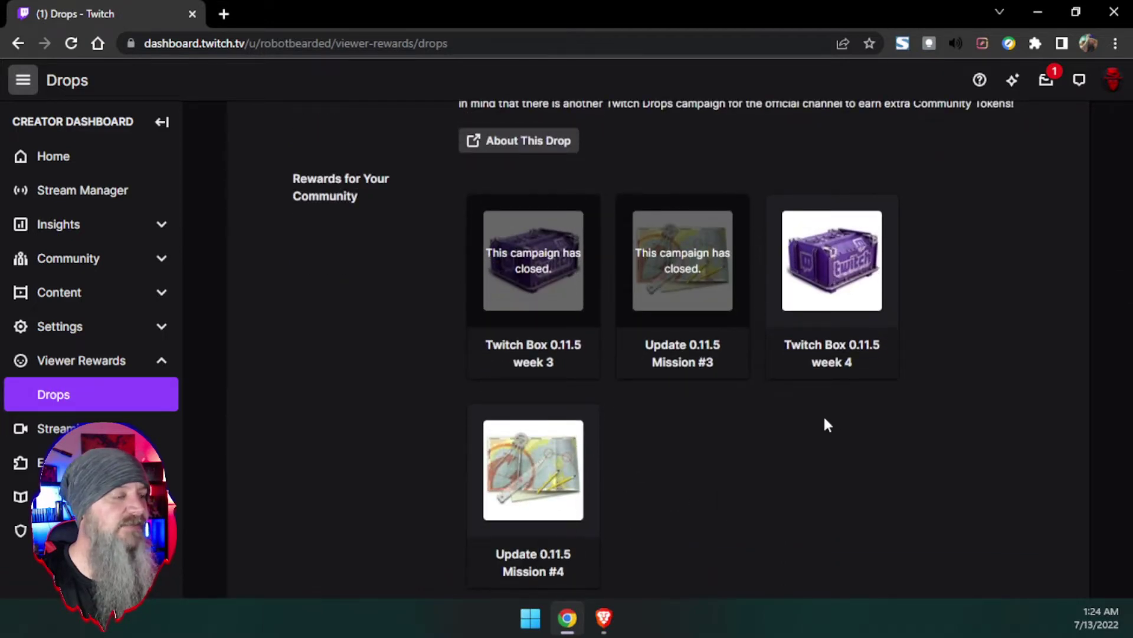
pyautogui.scroll(-4, 842, 409)
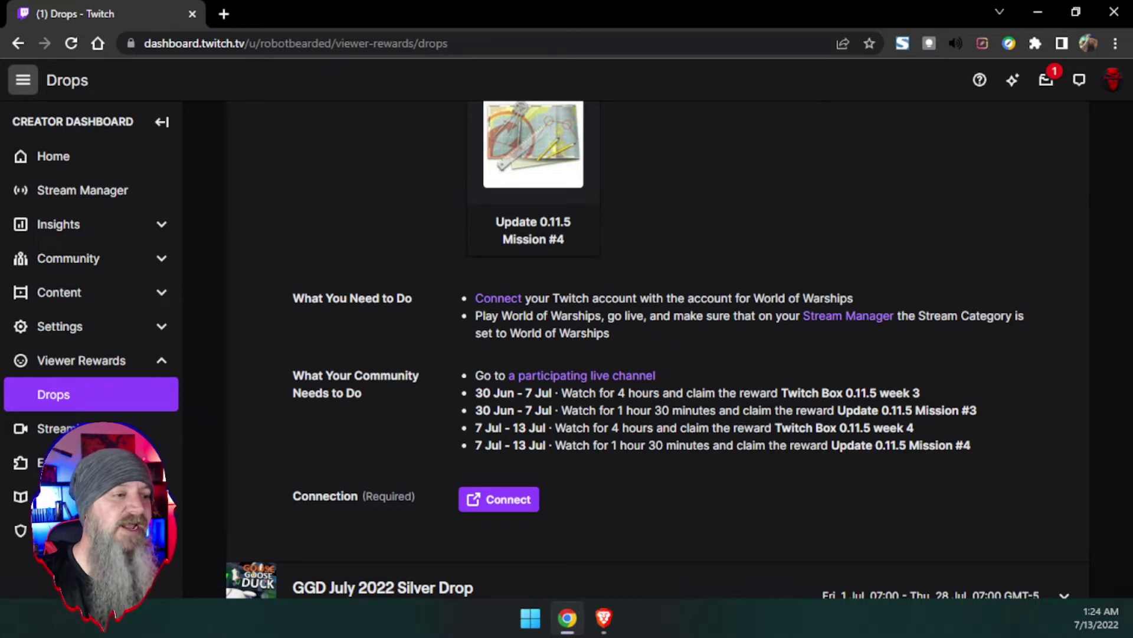
pyautogui.scroll(5, 748, 446)
pyautogui.scroll(-4, 772, 427)
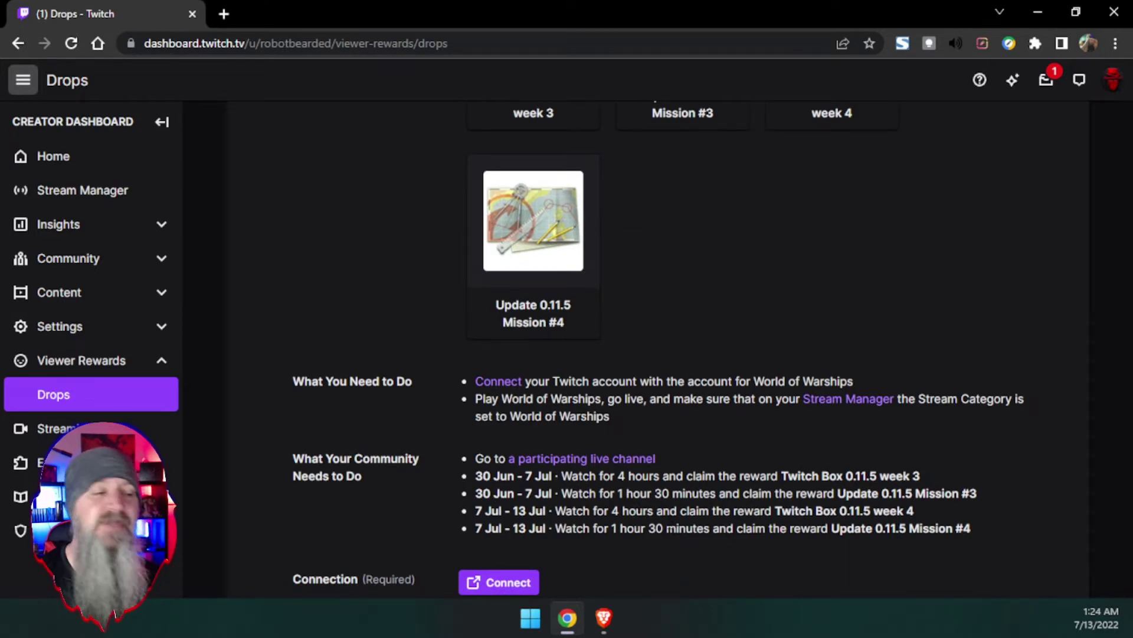
pyautogui.scroll(15, 706, 488)
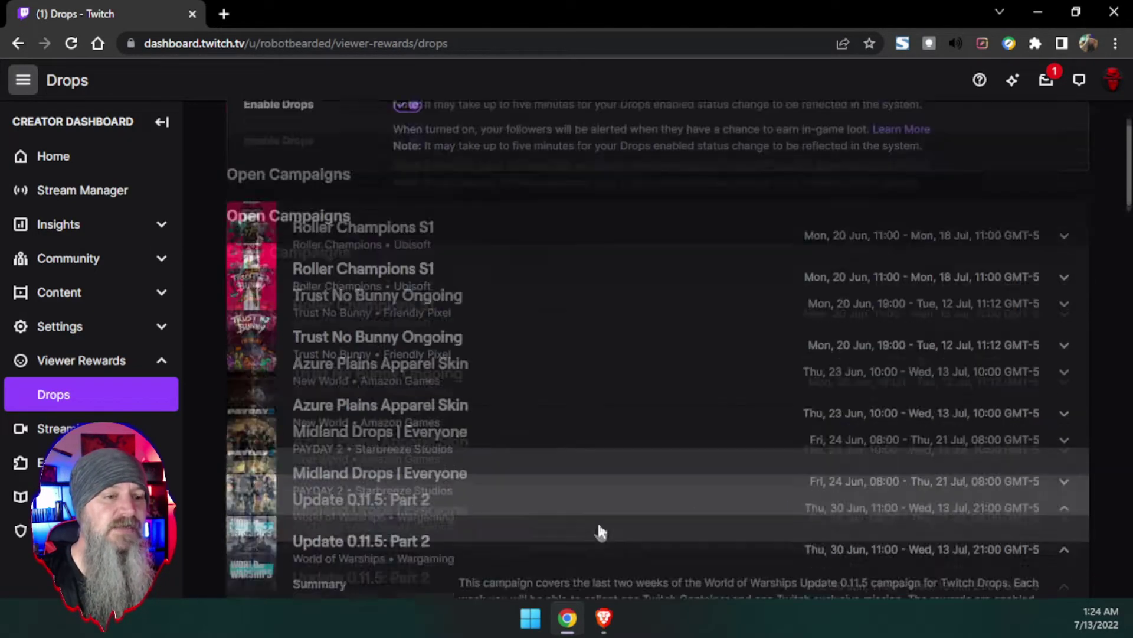
pyautogui.scroll(-3, 413, 425)
pyautogui.click(374, 400)
# - Browse the full campaign list again to review which games currently offer Drops
pyautogui.scroll(-4, 539, 390)
pyautogui.scroll(-10, 540, 390)
pyautogui.scroll(4, 531, 359)
pyautogui.scroll(10, 530, 359)
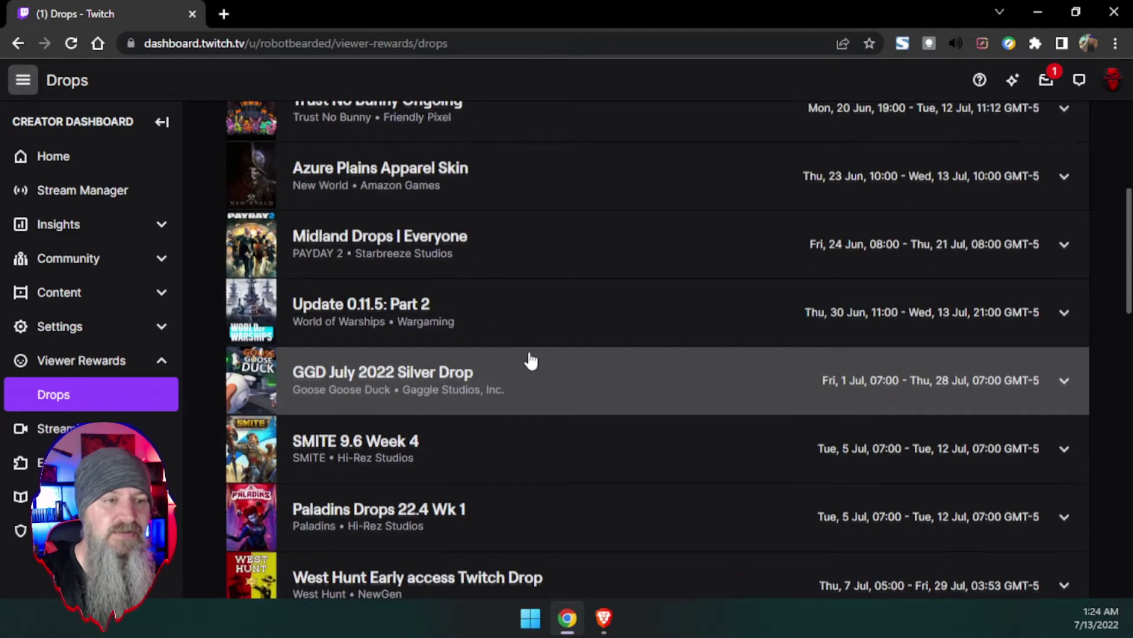
pyautogui.scroll(4, 531, 360)
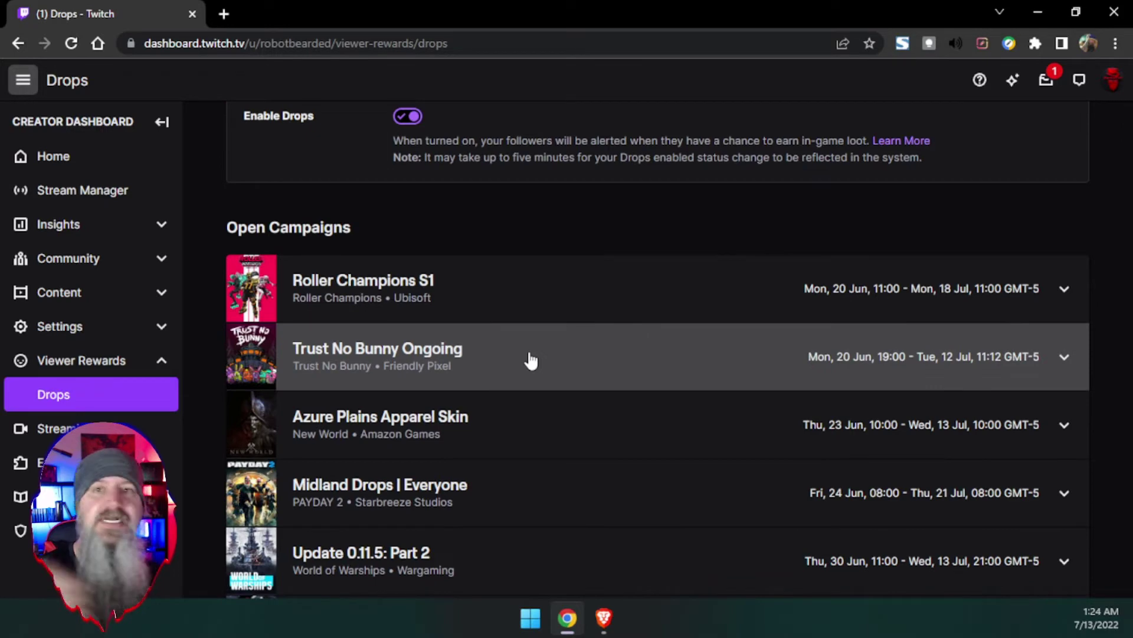
pyautogui.scroll(-1, 530, 360)
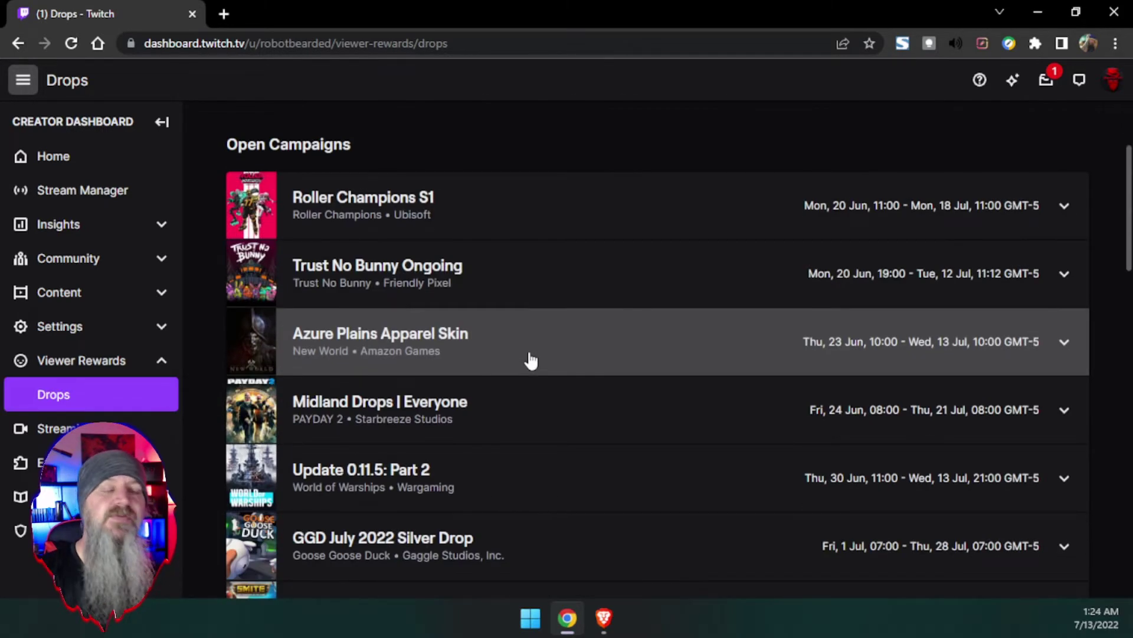
pyautogui.scroll(-1, 531, 360)
pyautogui.scroll(-4, 531, 360)
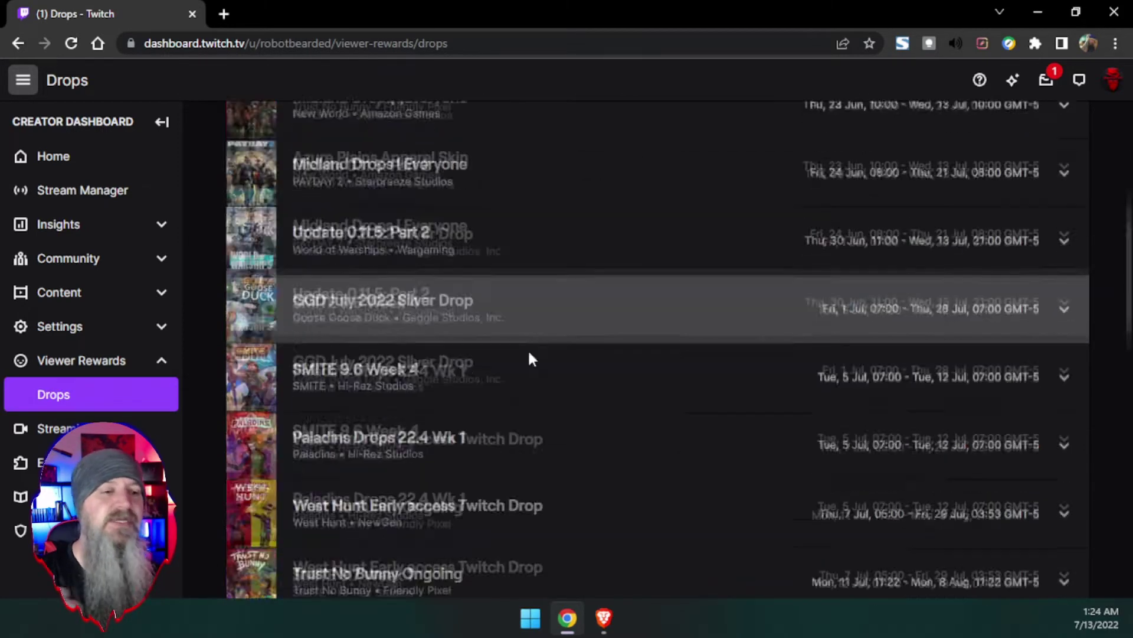
pyautogui.scroll(-2, 531, 360)
pyautogui.scroll(-1, 531, 360)
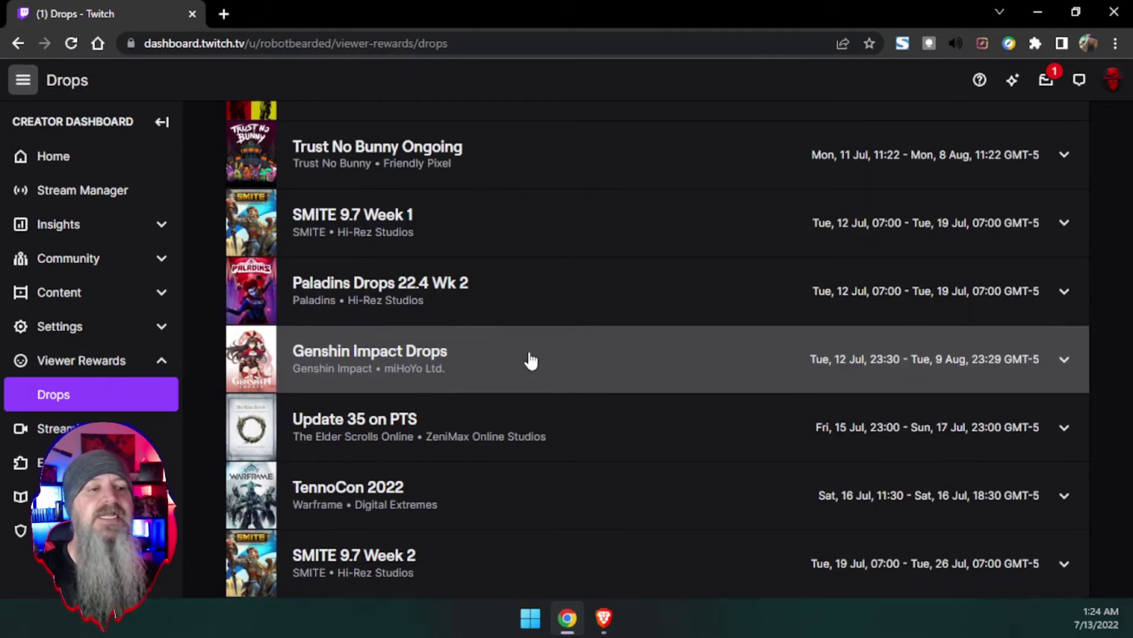
# - Expand the Genshin Impact Drops campaign to examine its summary and community rewards, and return to the general Drops settings
pyautogui.click(531, 360)
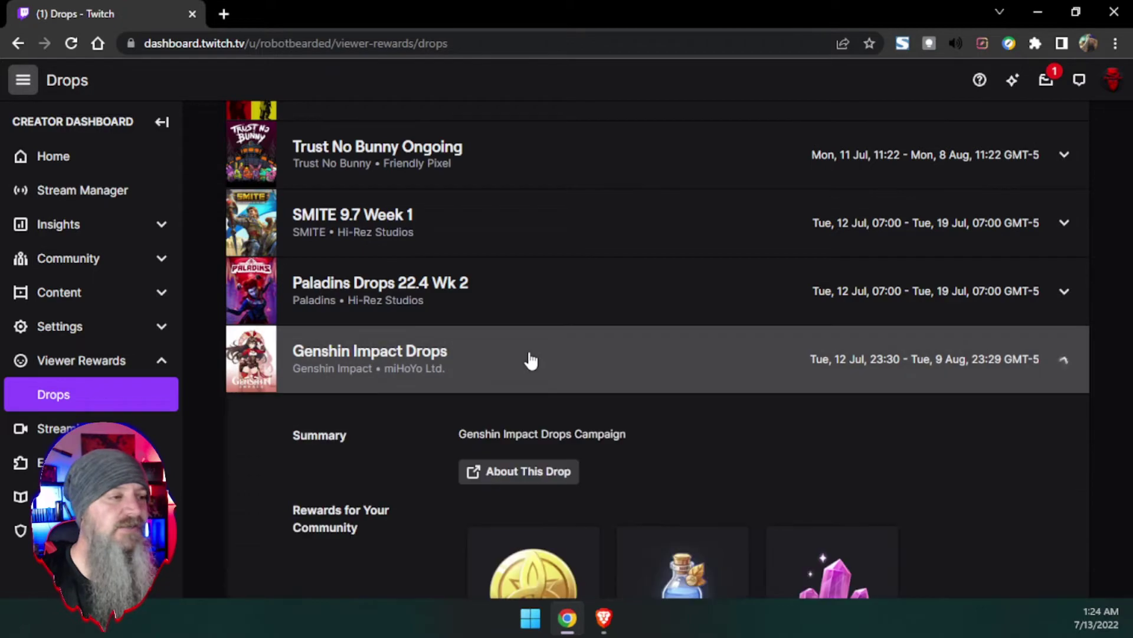
pyautogui.scroll(-4, 514, 351)
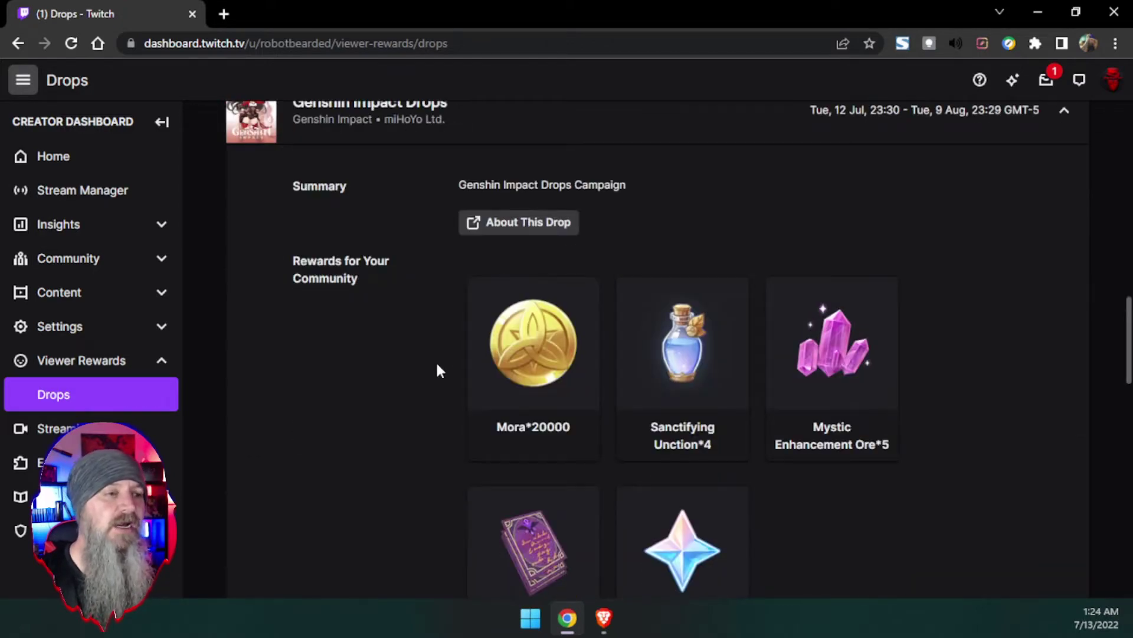
pyautogui.scroll(-3, 442, 354)
pyautogui.scroll(6, 443, 353)
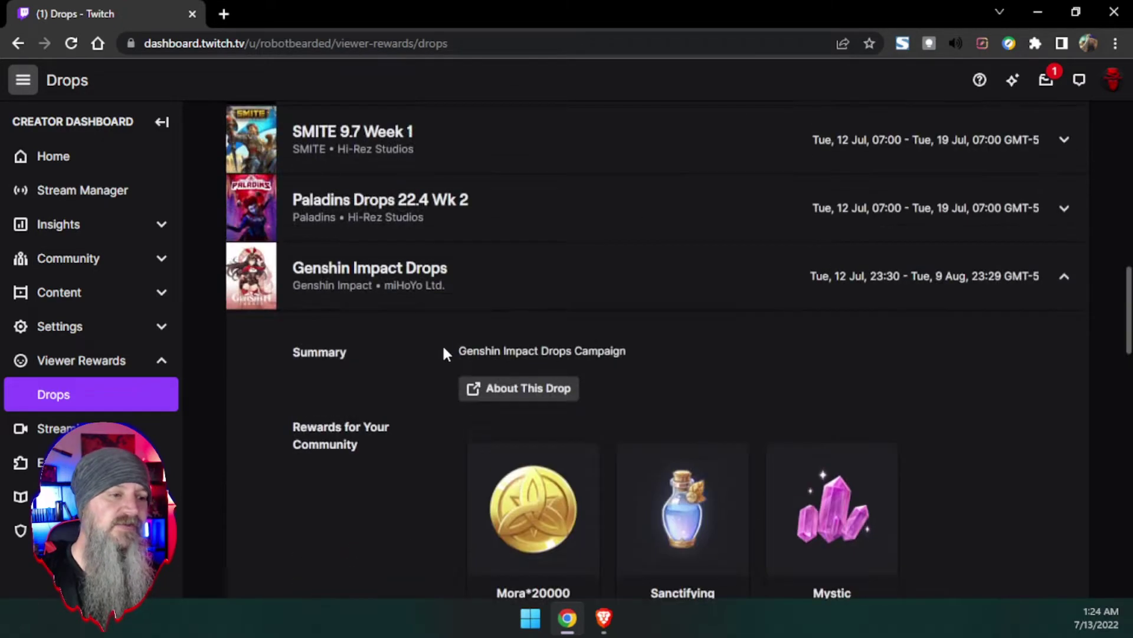
pyautogui.scroll(15, 443, 353)
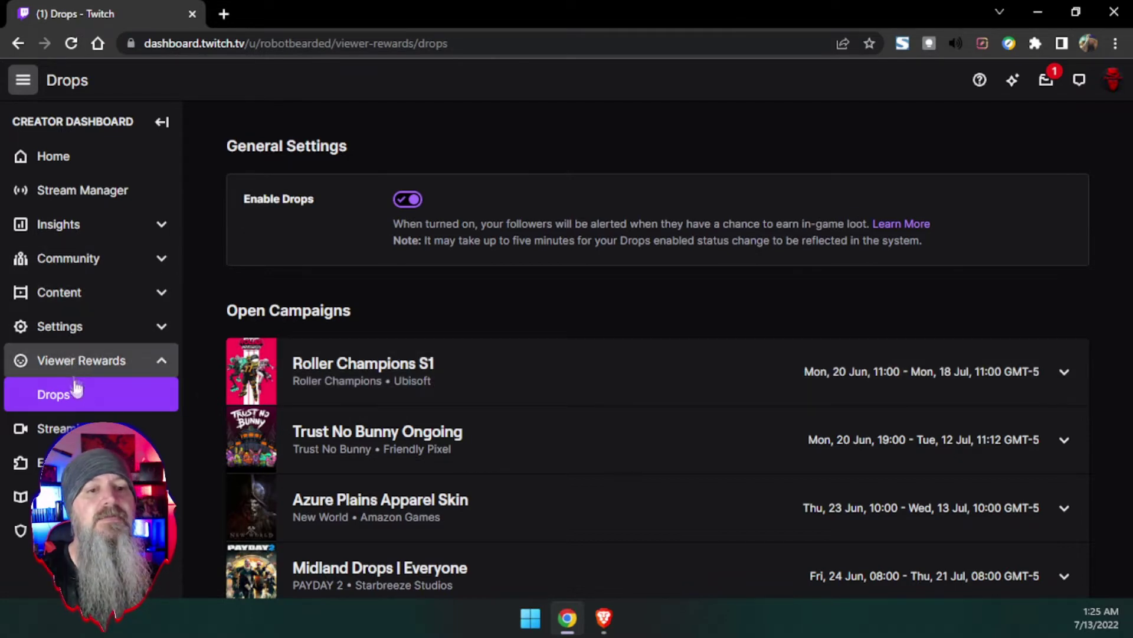
# - Open the Streaming Tools page and look through its broadcasting applications, including Twitch Studio, Open Broadcaster Software, Streamlabs Desktop and Gamecaster
pyautogui.click(59, 428)
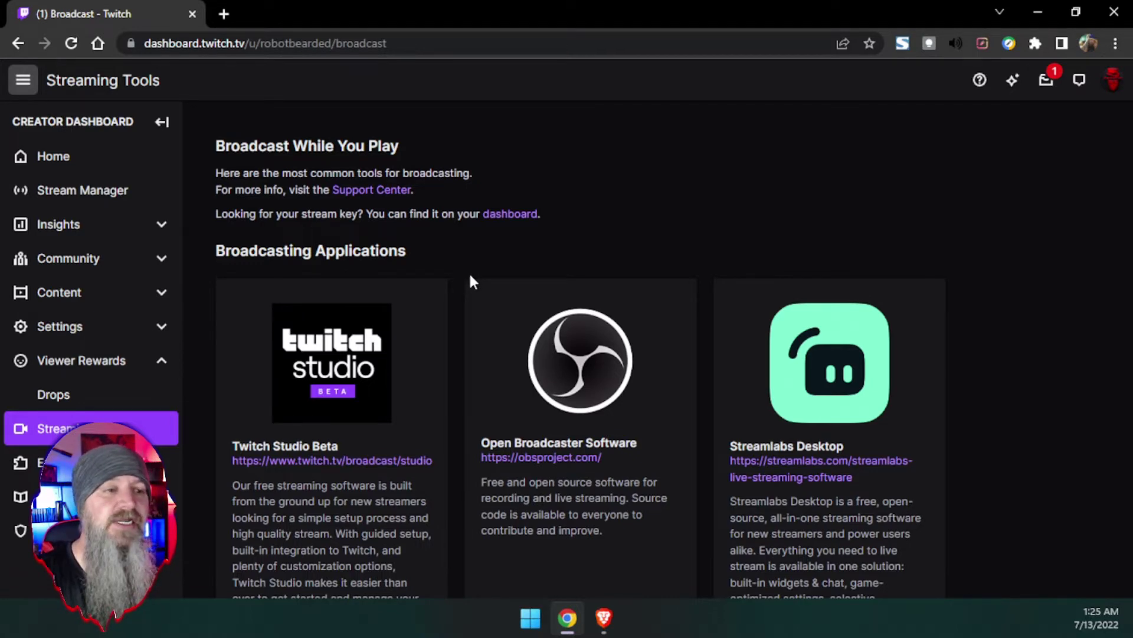
pyautogui.scroll(-1, 459, 288)
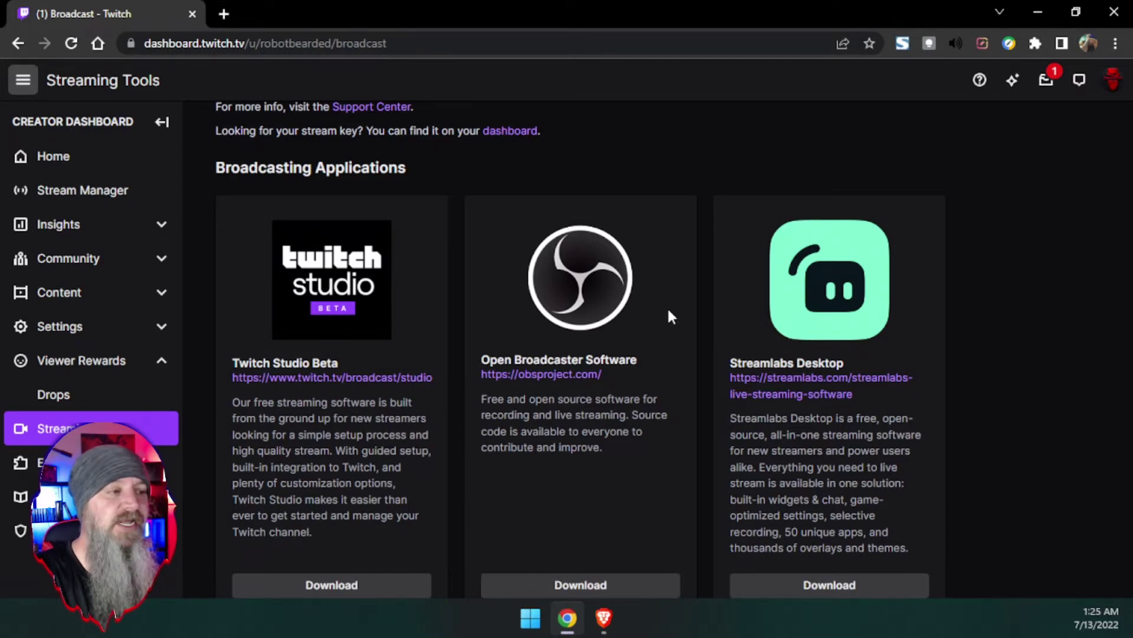
pyautogui.scroll(-8, 669, 311)
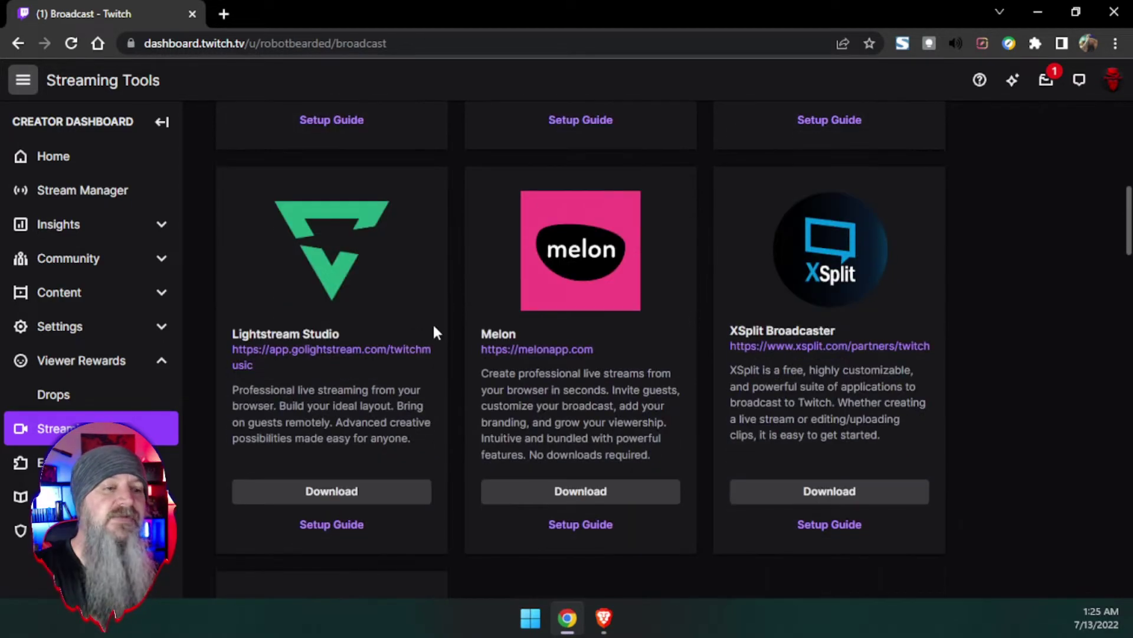
pyautogui.scroll(-4, 825, 306)
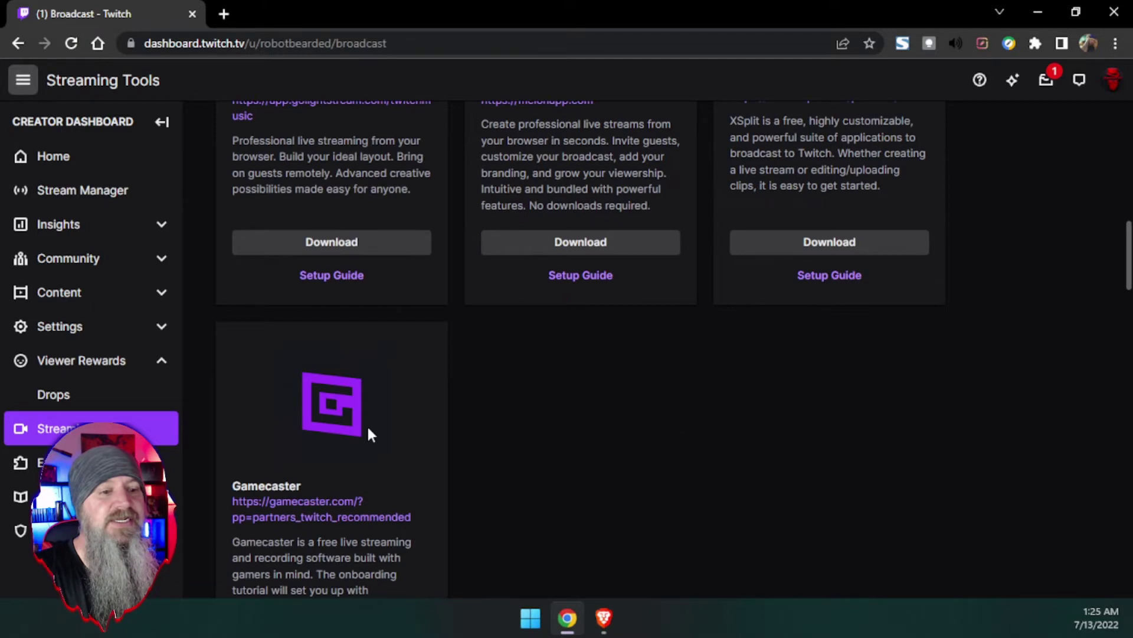
pyautogui.scroll(12, 368, 429)
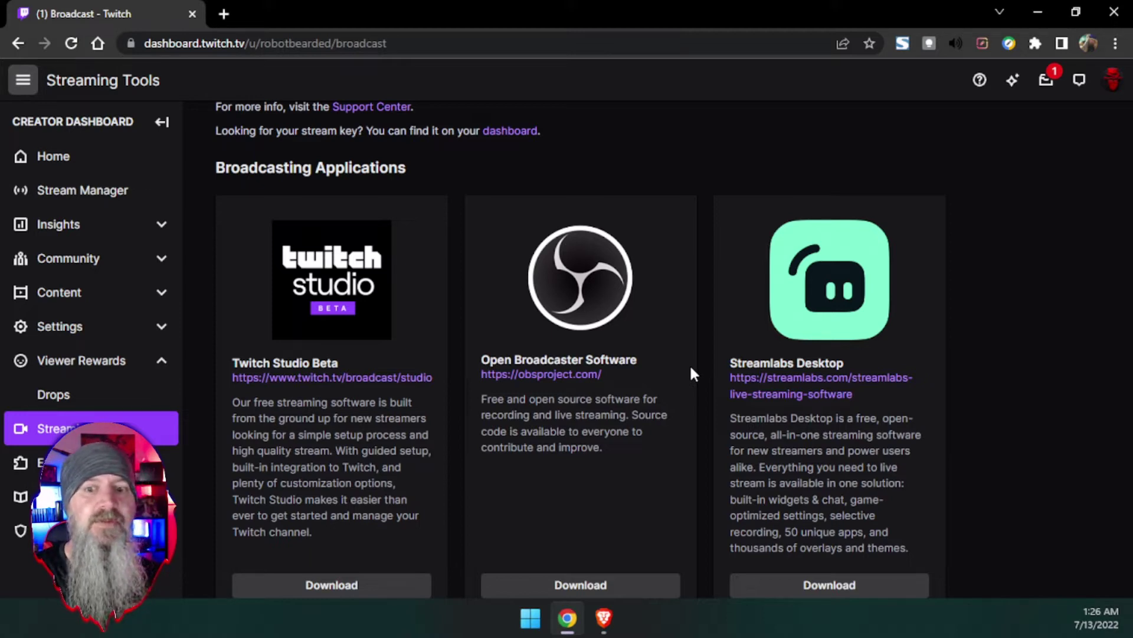
pyautogui.scroll(-7, 692, 332)
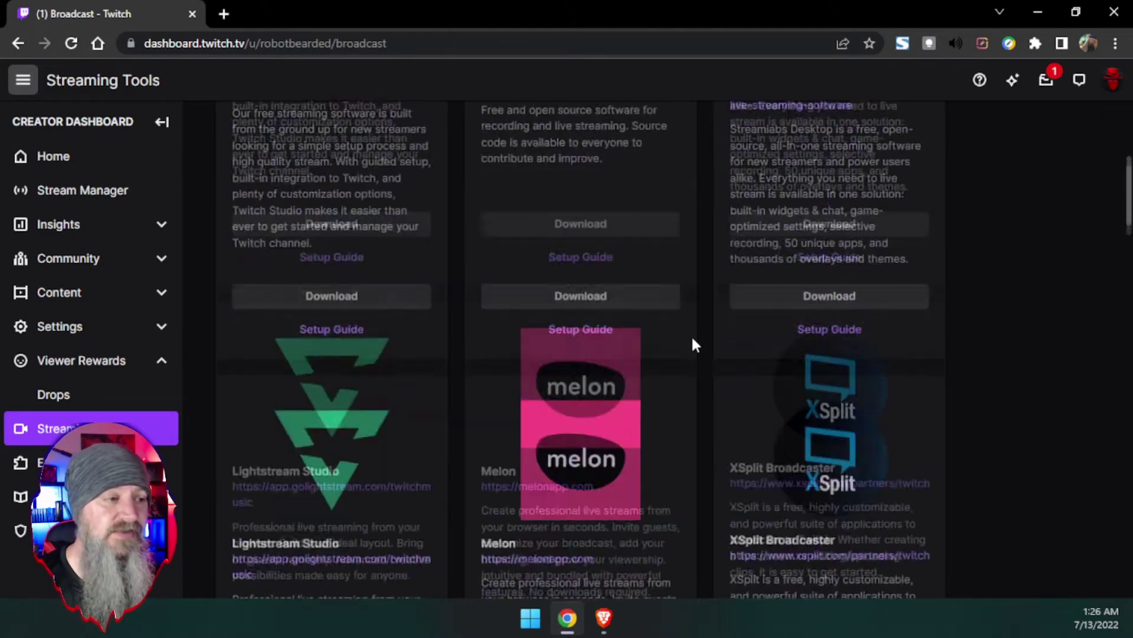
pyautogui.scroll(5, 692, 335)
pyautogui.scroll(3, 691, 344)
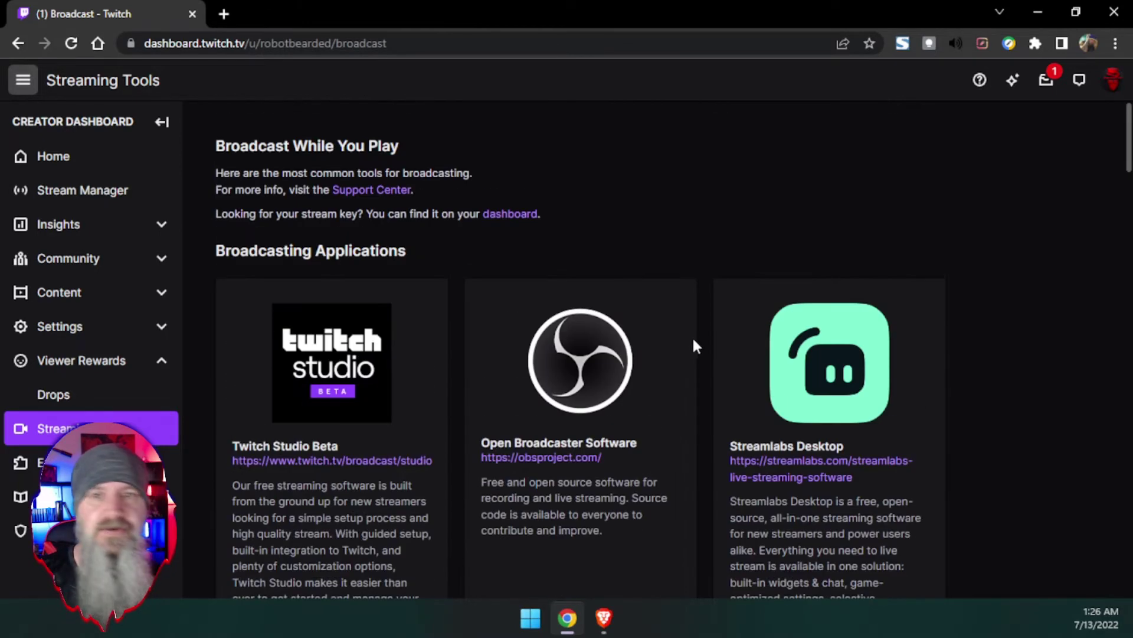
pyautogui.scroll(-3, 694, 347)
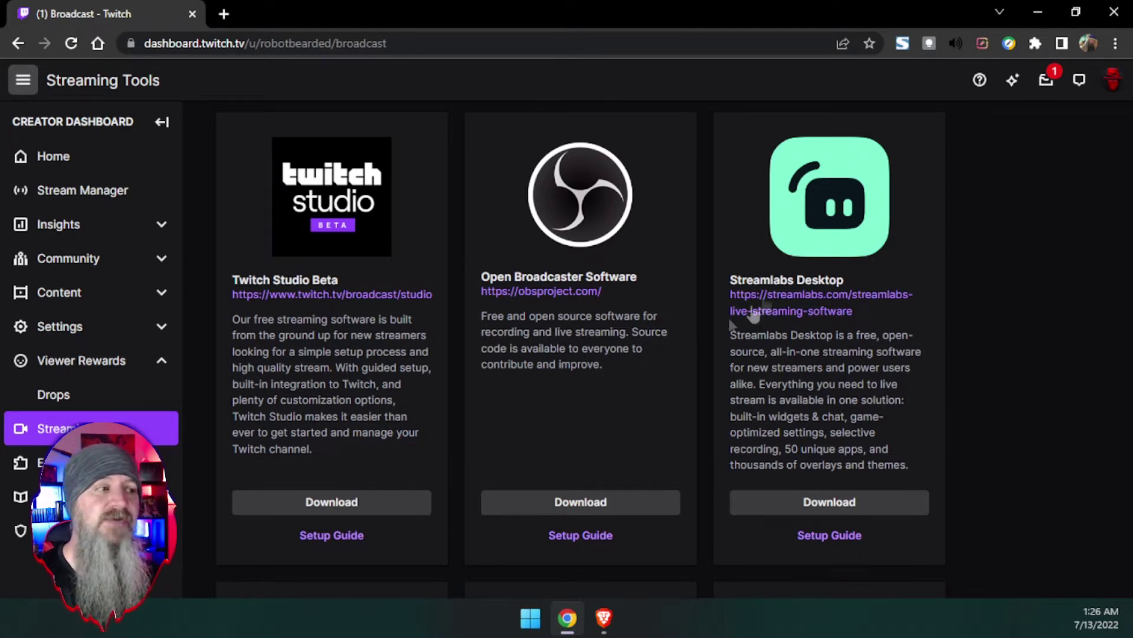
pyautogui.scroll(-4, 731, 363)
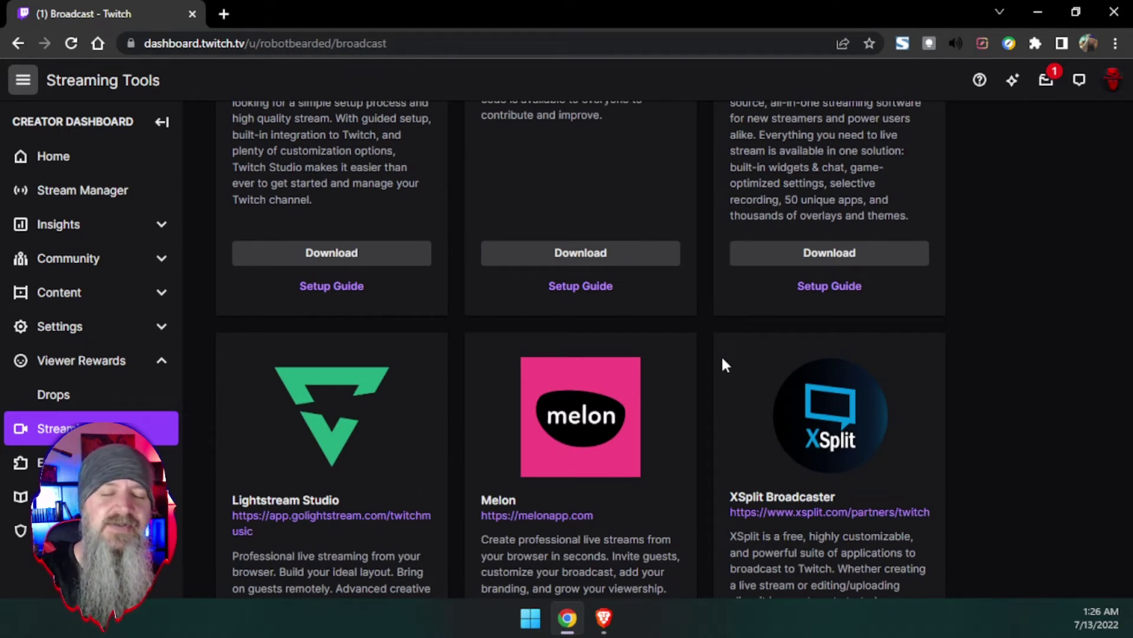
pyautogui.scroll(4, 700, 359)
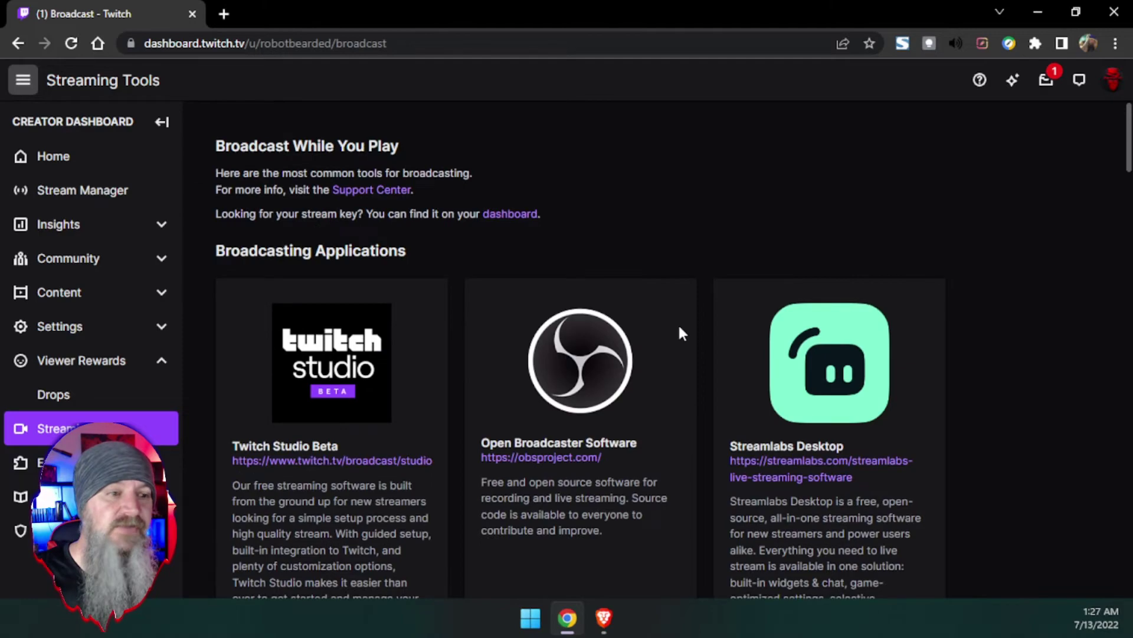
# - Compare the desktop broadcasting applications again, checking their descriptions, downloads and setup guides
pyautogui.scroll(-4, 678, 323)
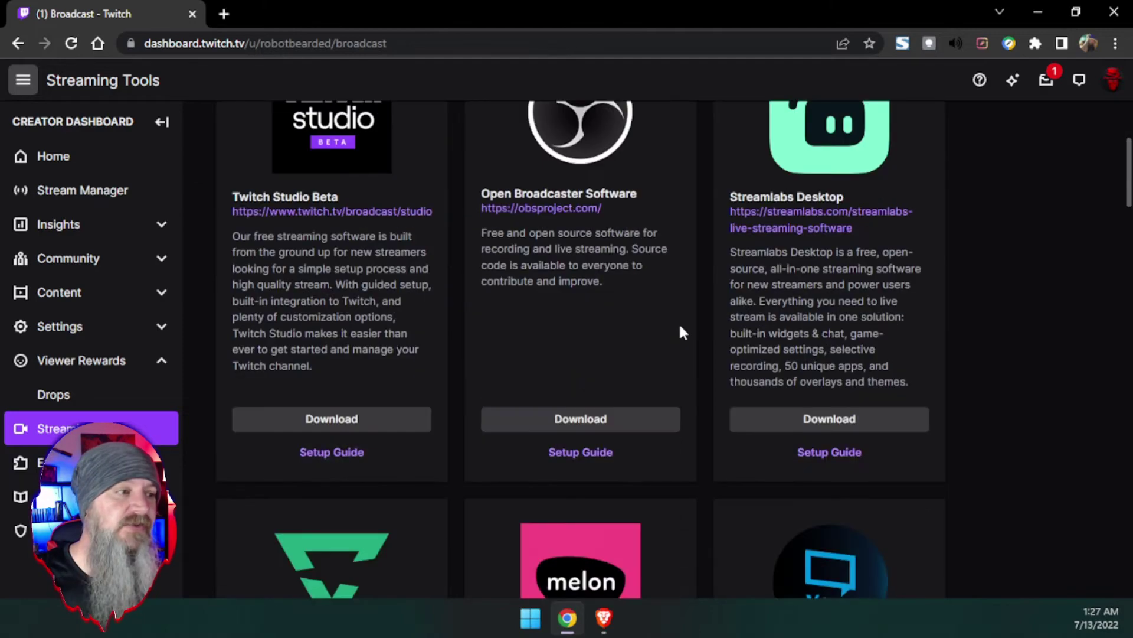
pyautogui.scroll(-5, 681, 321)
pyautogui.scroll(7, 686, 317)
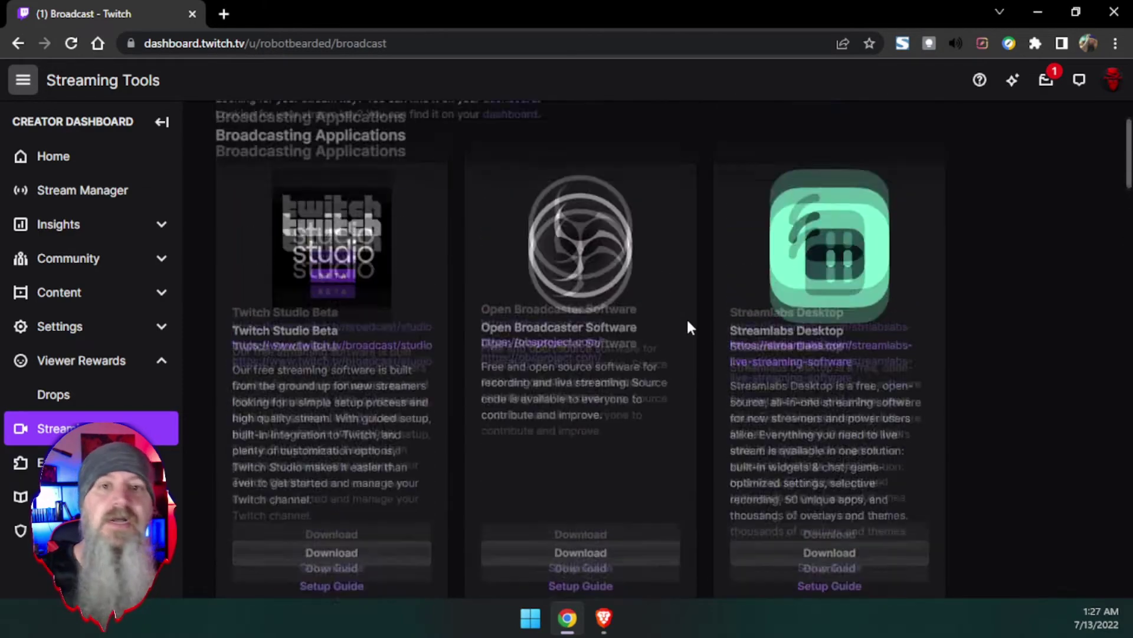
pyautogui.scroll(-3, 686, 317)
pyautogui.scroll(1, 686, 317)
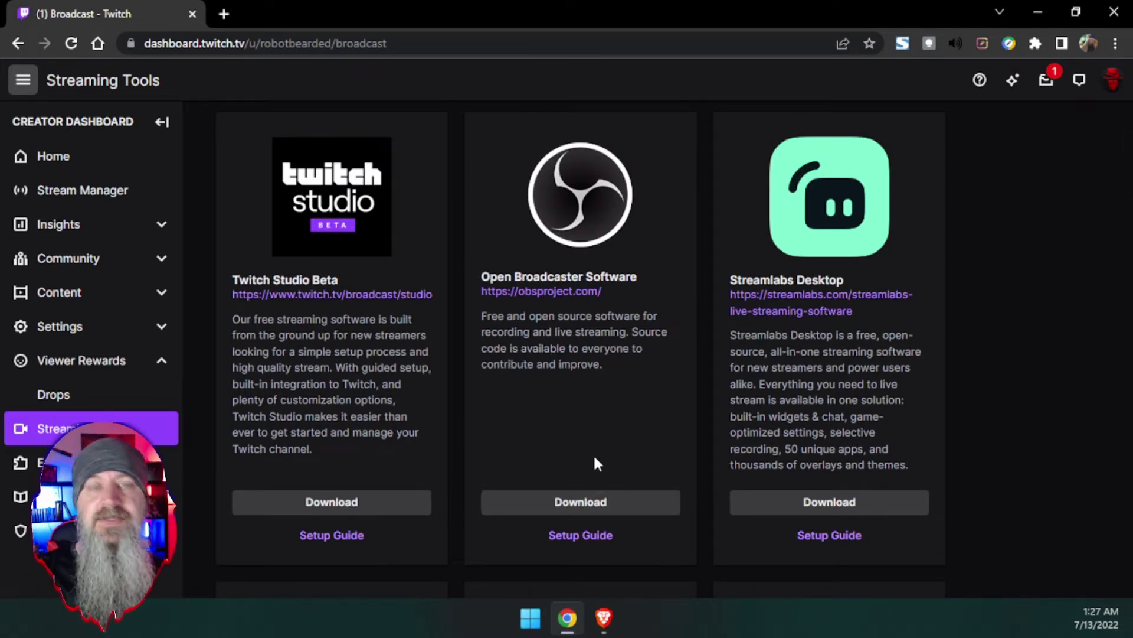
pyautogui.scroll(-1, 649, 448)
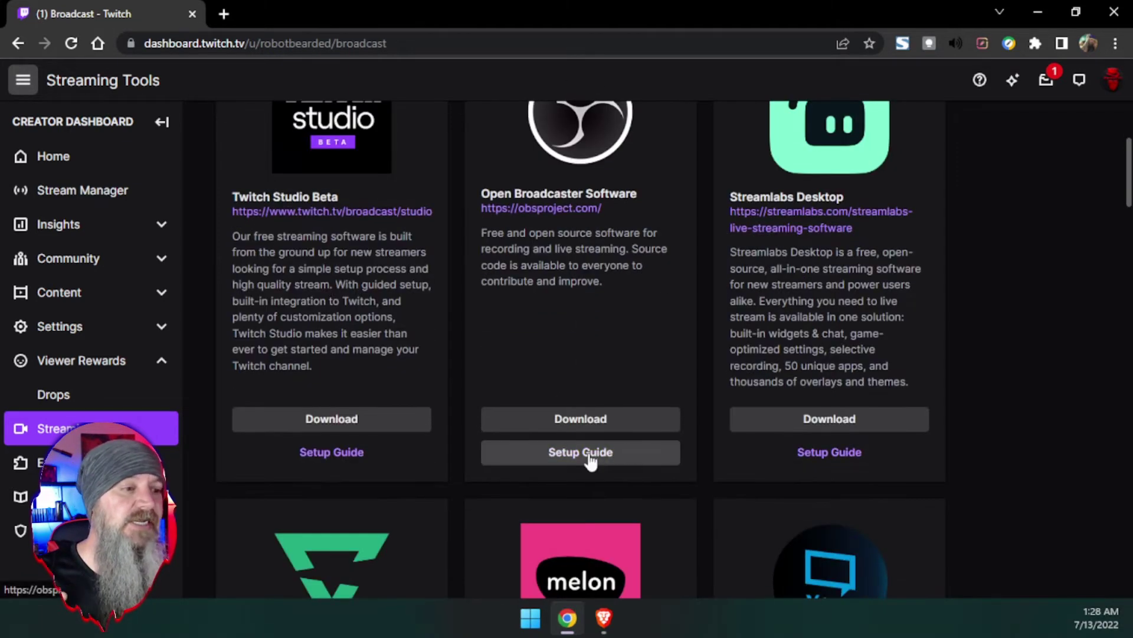
pyautogui.scroll(-3, 696, 445)
pyautogui.scroll(-5, 700, 453)
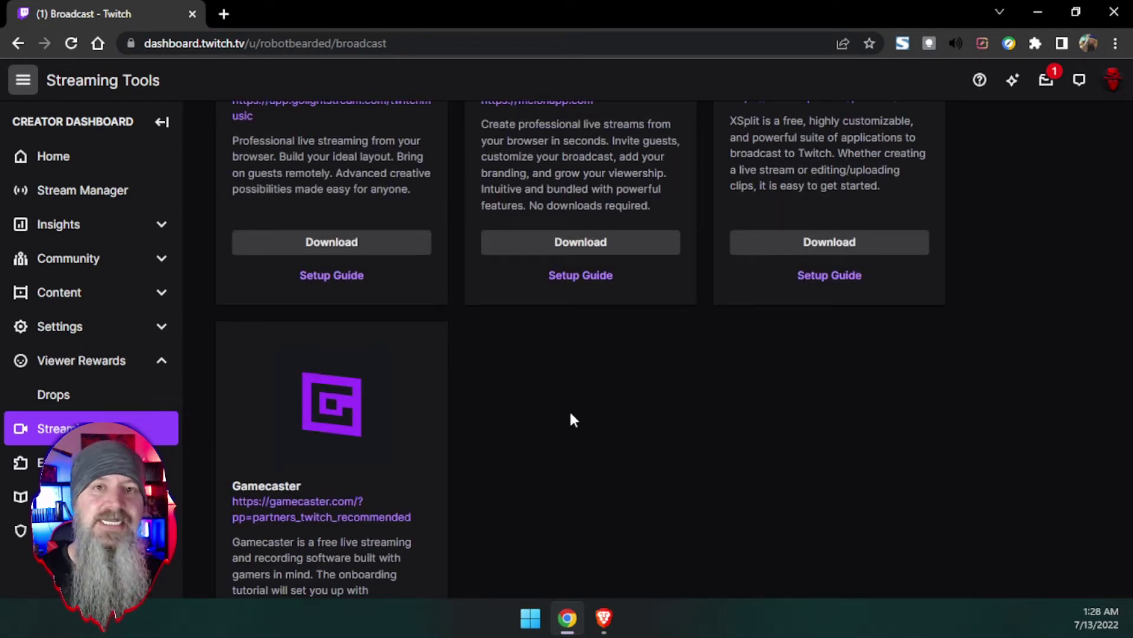
# - Examine the mobile broadcasting applications: Twitch App, Omlet Arcade and Streamlabs App
pyautogui.scroll(-1, 578, 404)
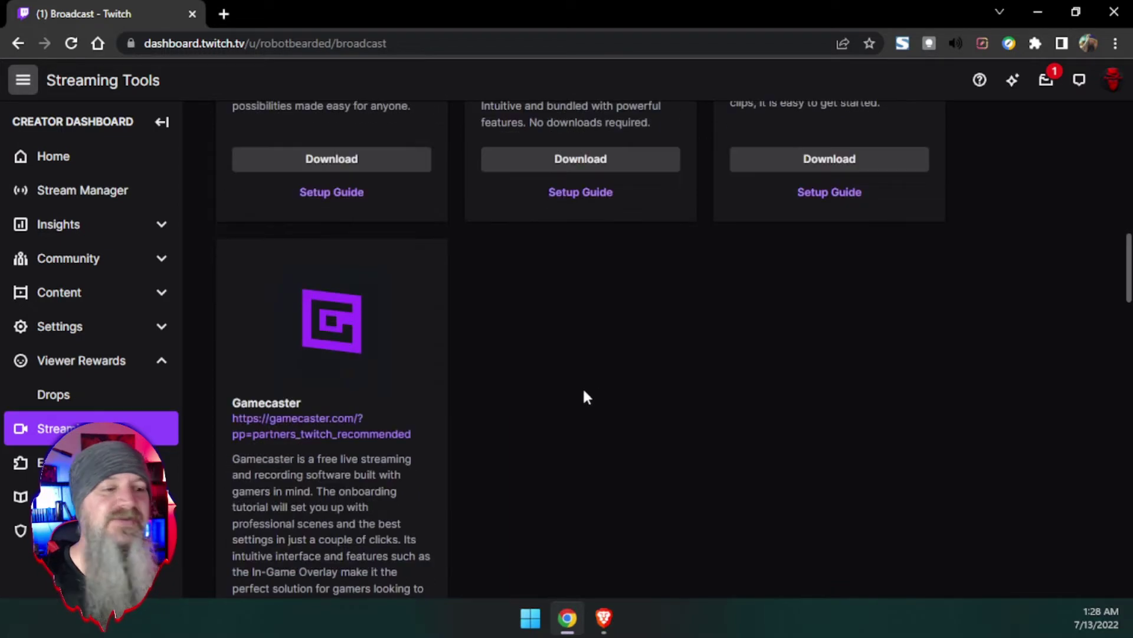
pyautogui.scroll(-10, 583, 389)
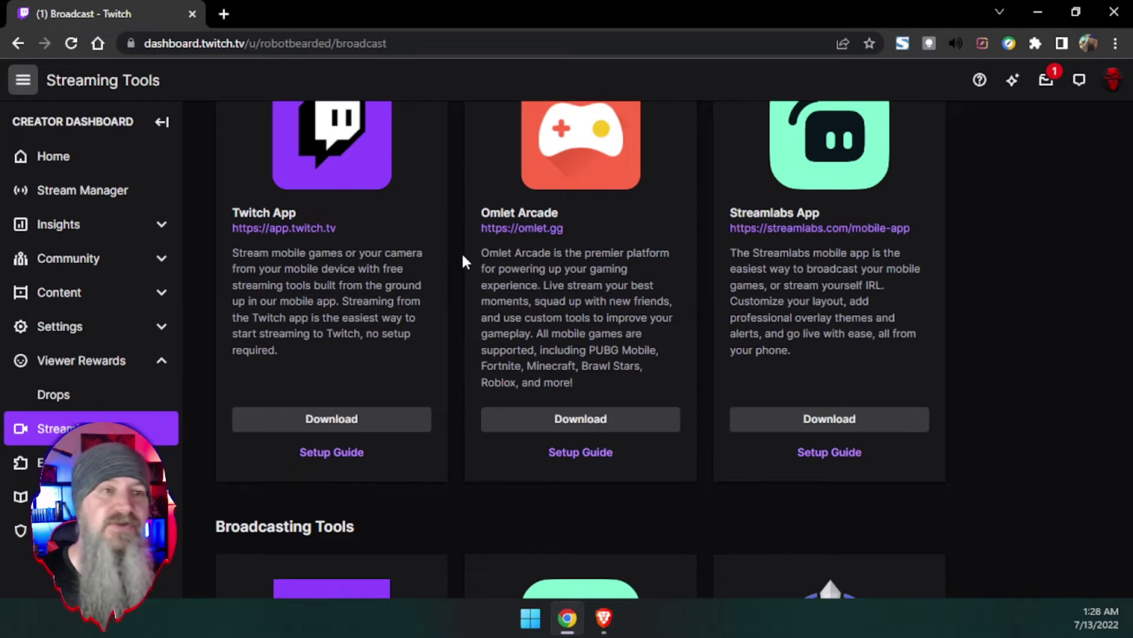
pyautogui.scroll(1, 462, 260)
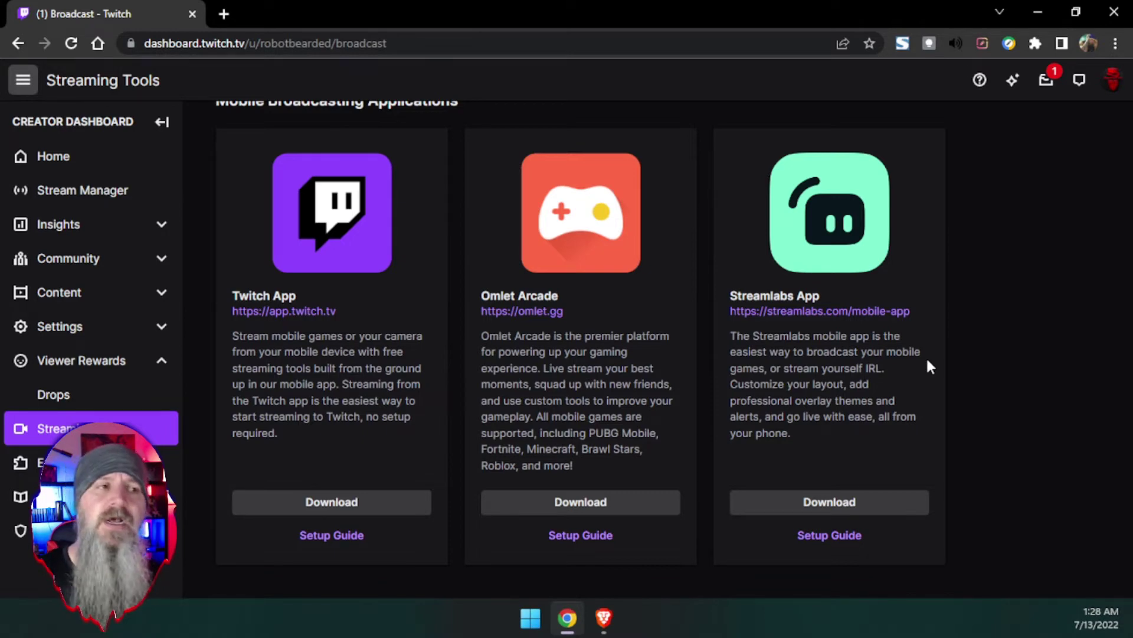
# - Read through the Broadcasting Tools section, from Soundtrack by Twitch, Streamlabs and StreamElements to OWN3D Pro
pyautogui.scroll(-6, 476, 307)
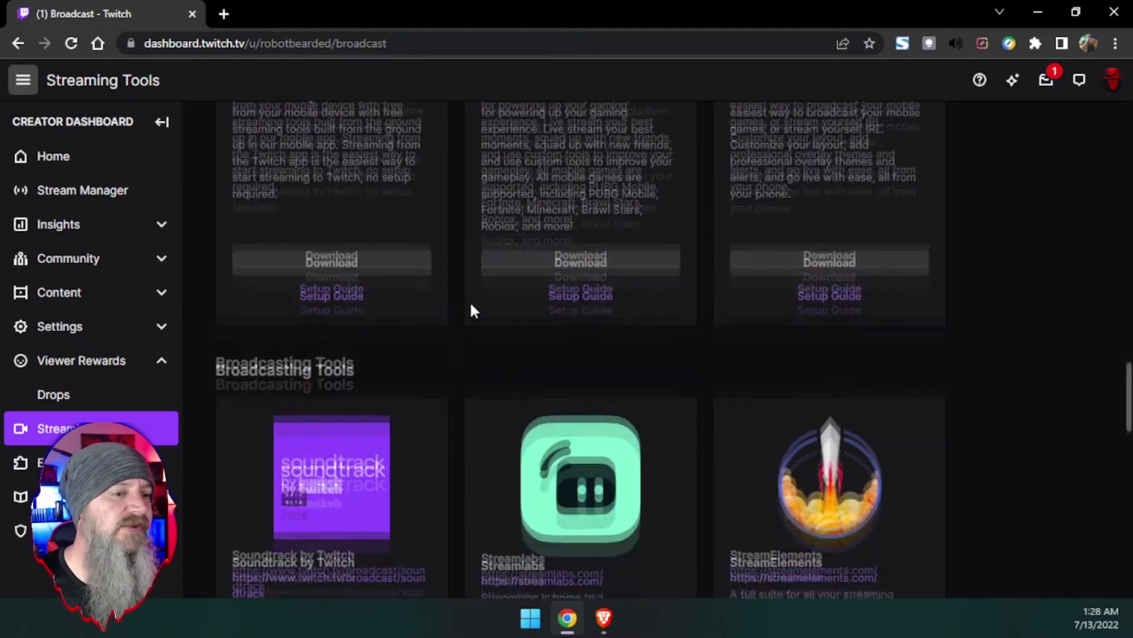
pyautogui.scroll(-1, 466, 312)
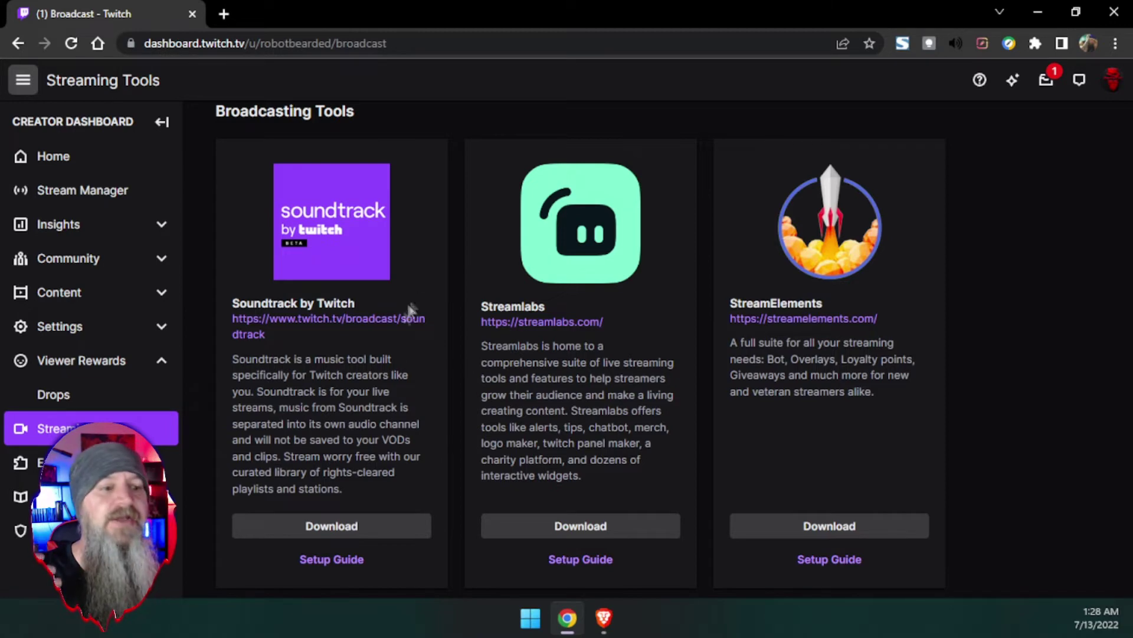
pyautogui.scroll(-6, 697, 345)
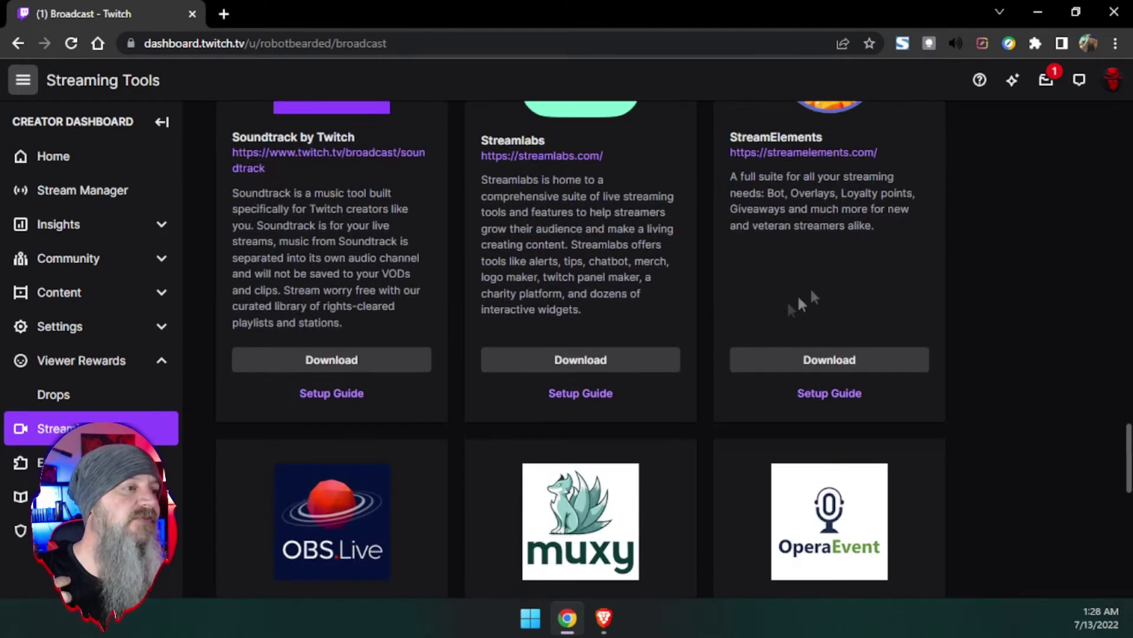
pyautogui.scroll(-1, 347, 421)
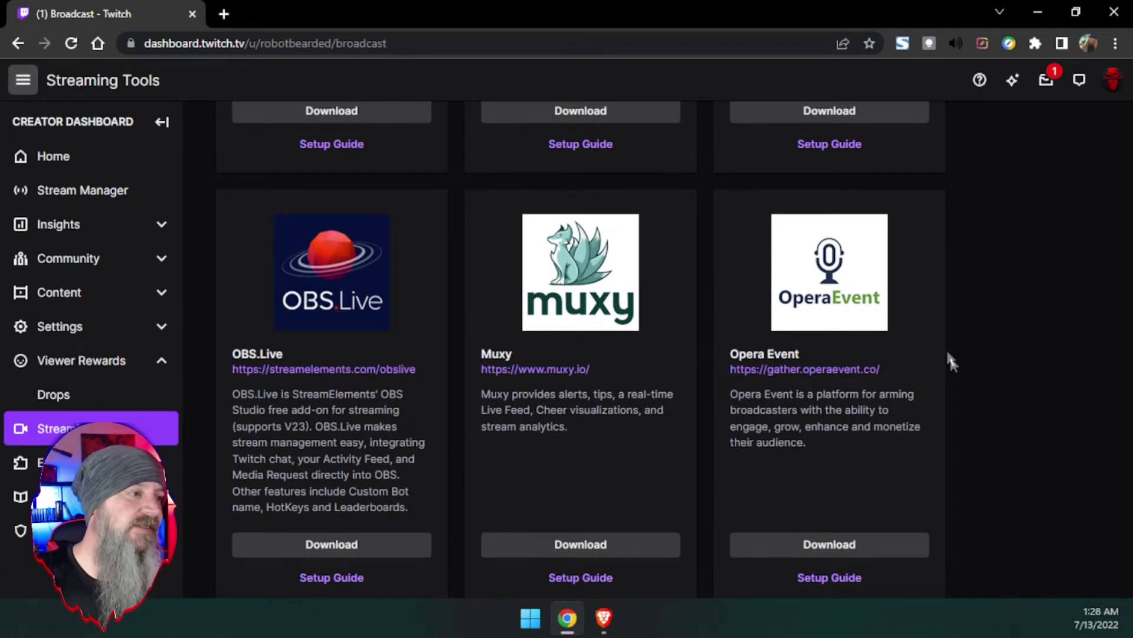
pyautogui.scroll(-5, 962, 377)
pyautogui.scroll(-3, 597, 407)
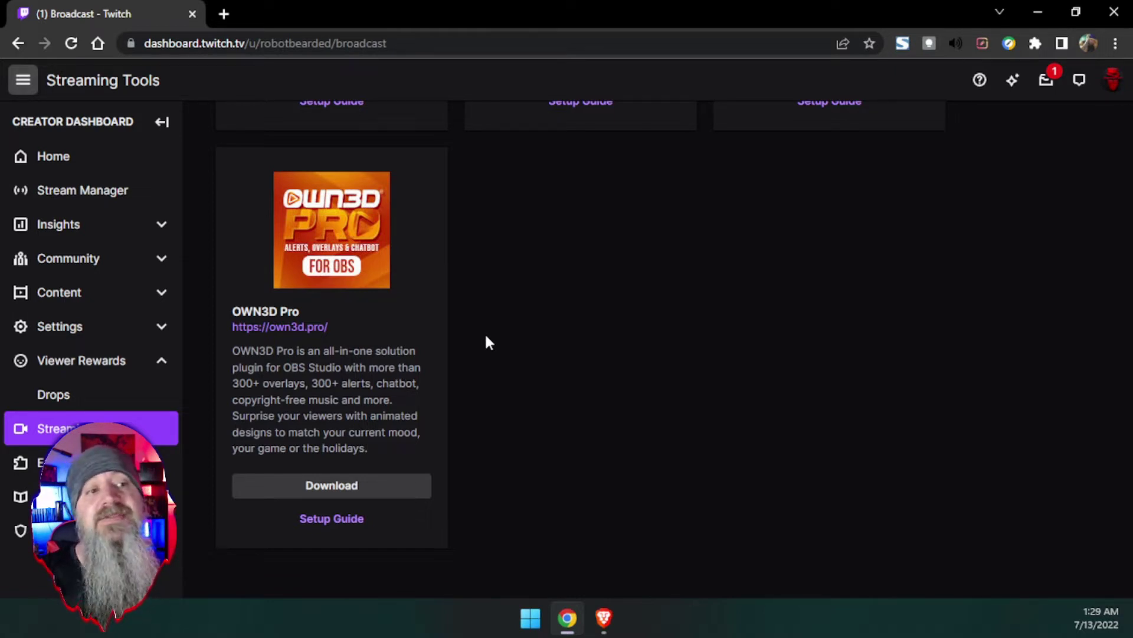
# - Review the whole Streaming Tools page once more, from the desktop and mobile applications to the broadcasting tools
pyautogui.scroll(10, 481, 341)
pyautogui.scroll(20, 461, 340)
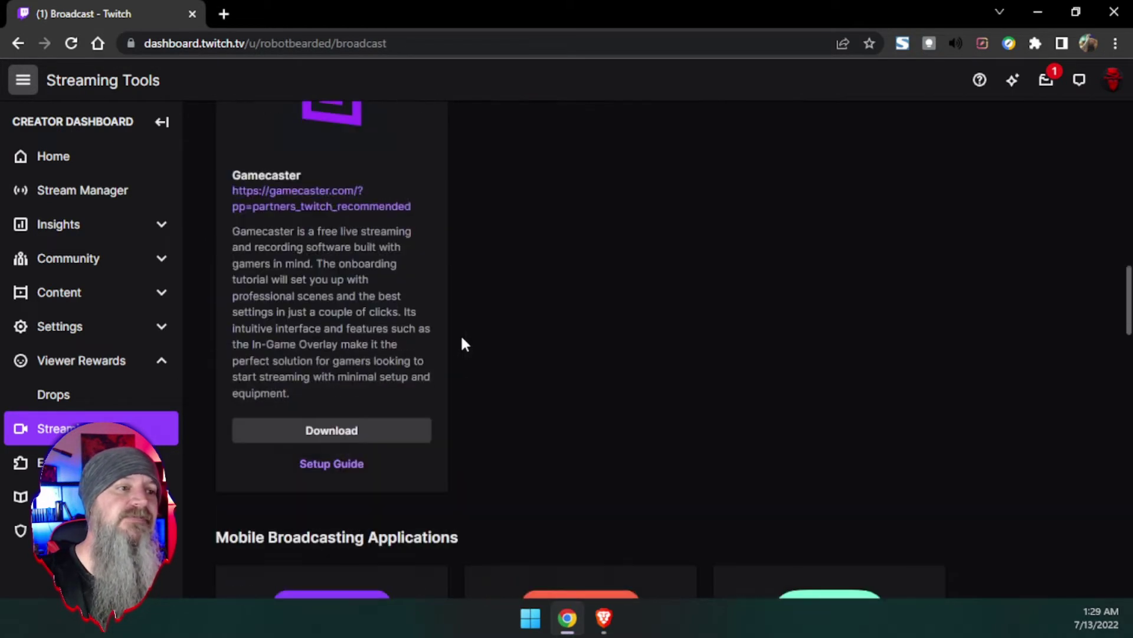
pyautogui.scroll(15, 461, 344)
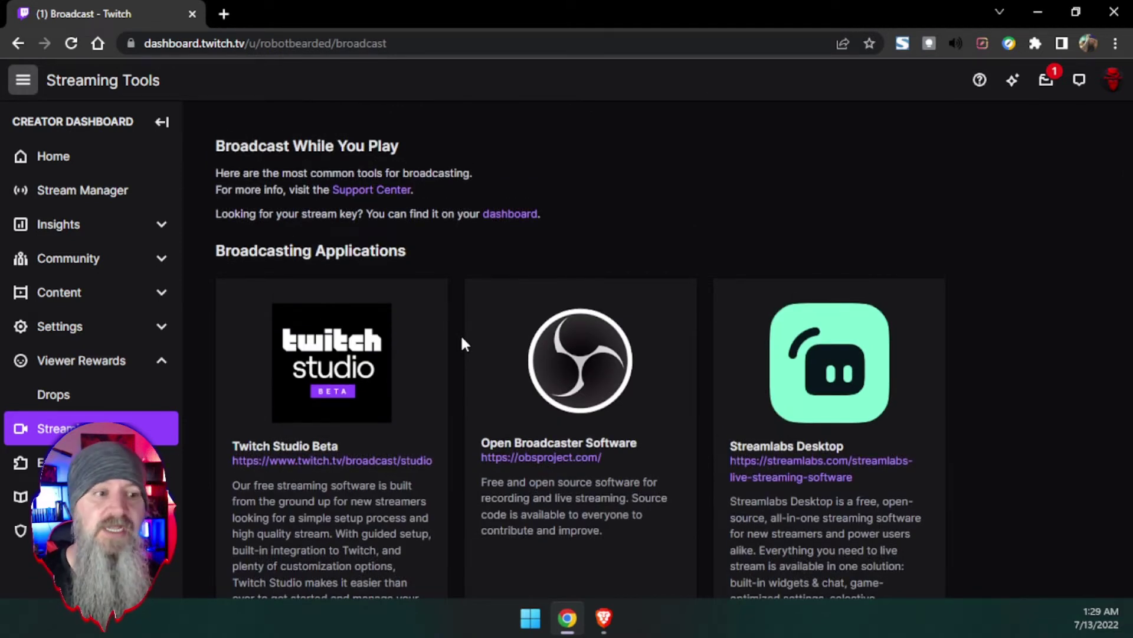
pyautogui.scroll(-2, 462, 344)
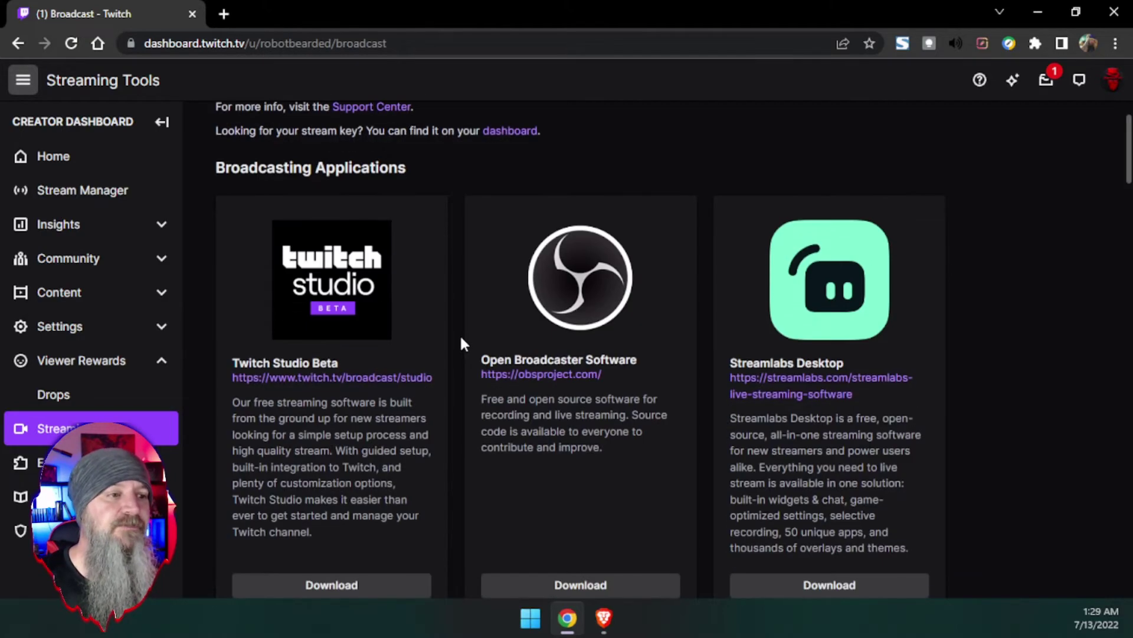
pyautogui.scroll(-2, 461, 344)
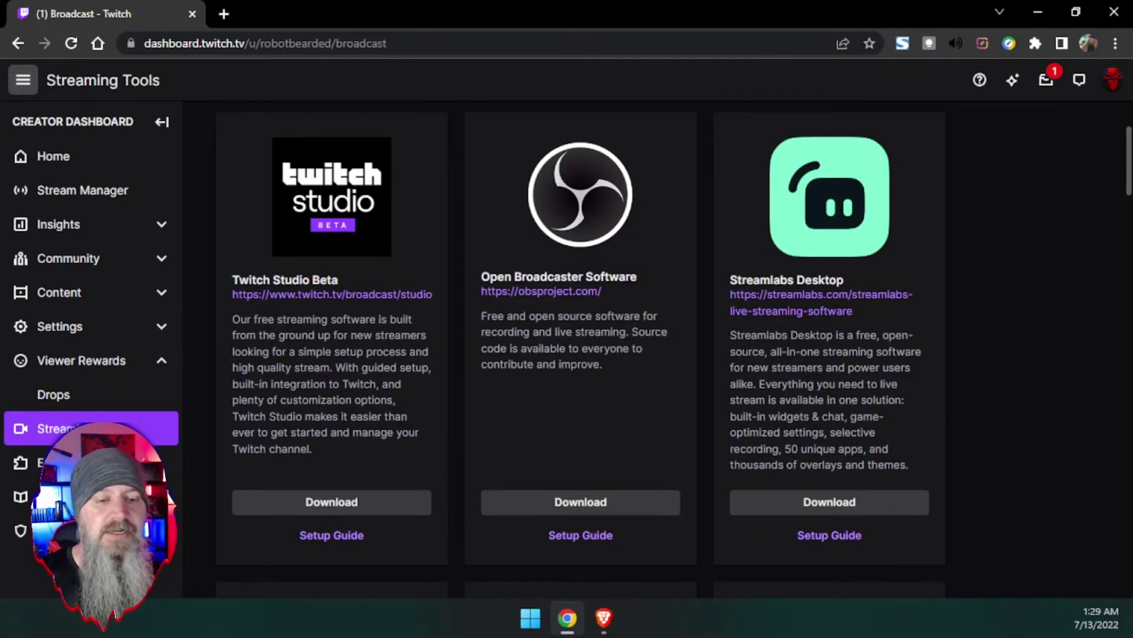
pyautogui.scroll(-15, 477, 292)
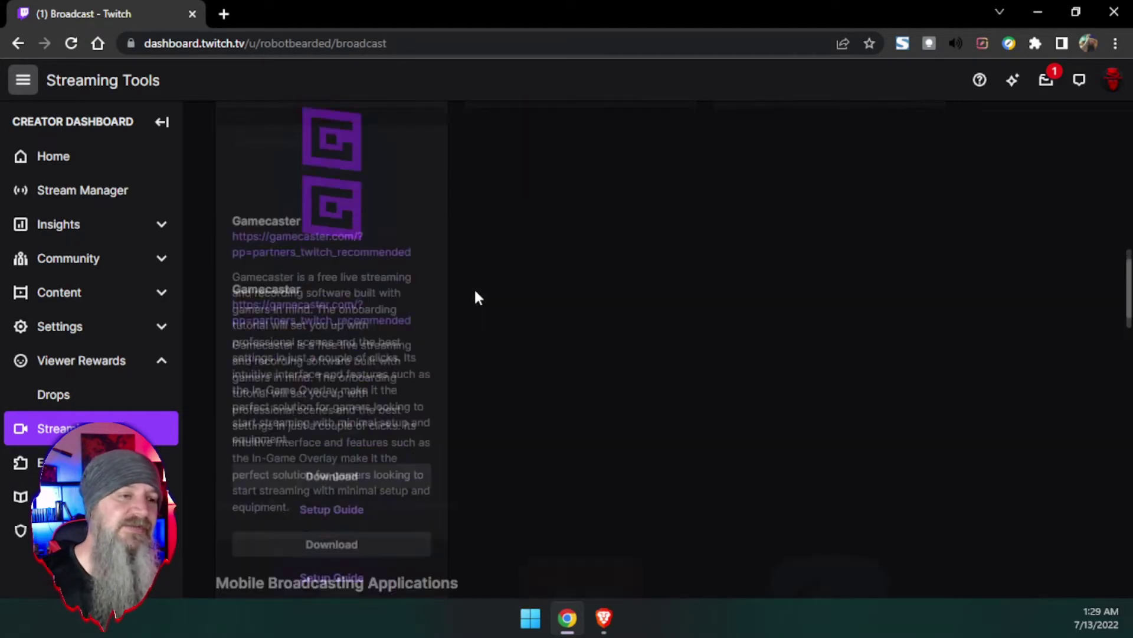
pyautogui.scroll(-5, 477, 296)
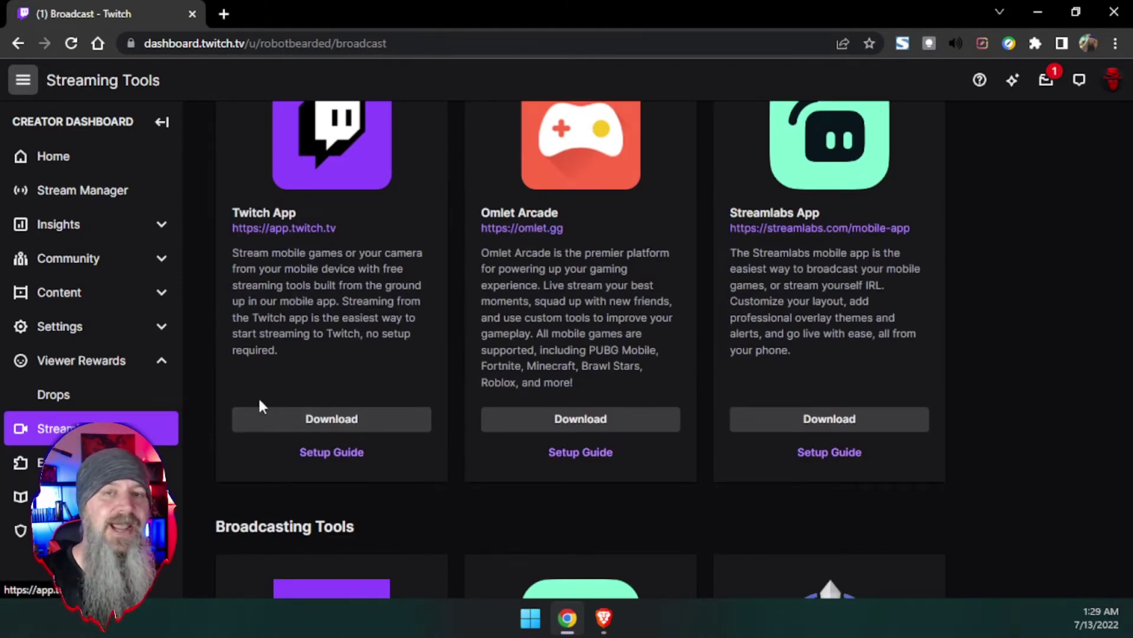
pyautogui.scroll(-15, 425, 399)
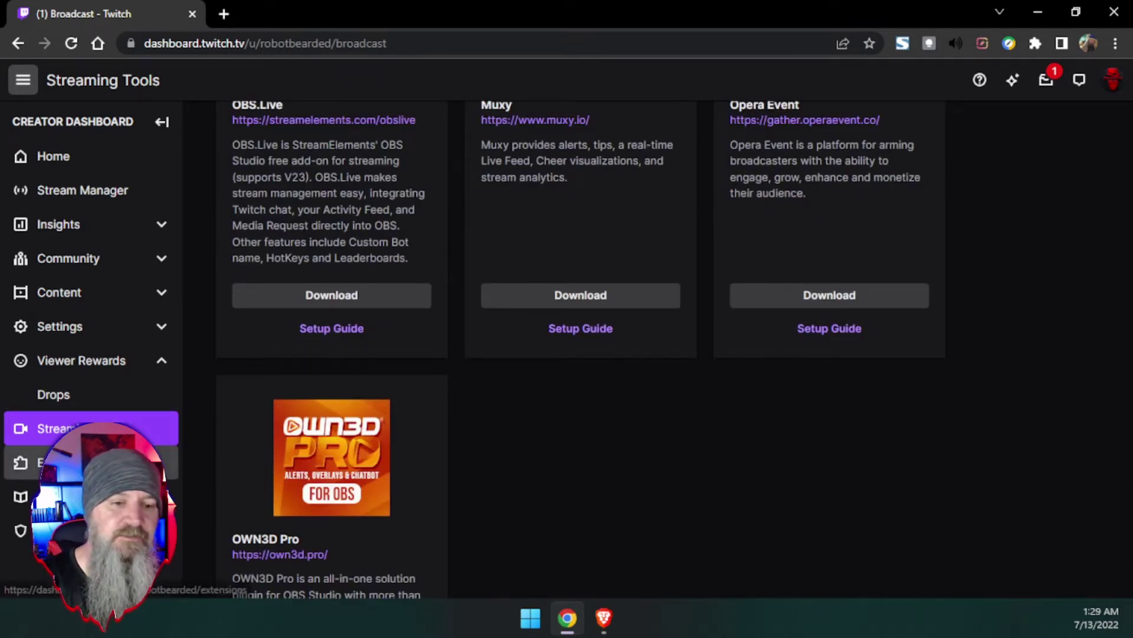
# - Open the Extensions page to discover add-ons for the channel
pyautogui.click(59, 462)
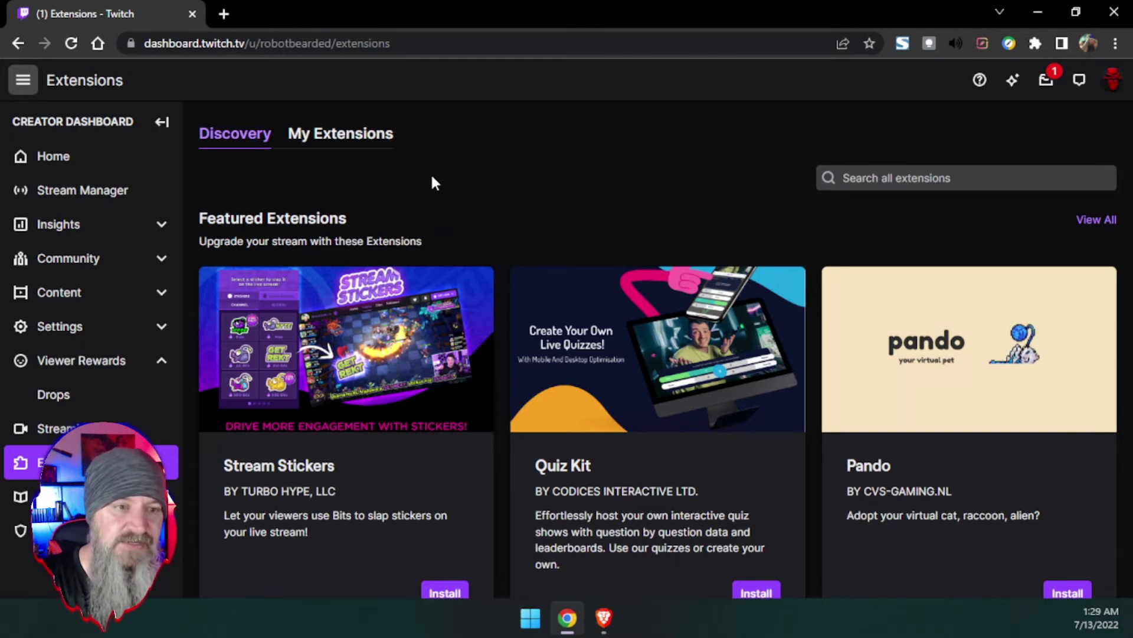
# - Browse the Discovery listings, from Featured Extensions and Schedule and Countdowns to Viewer Engagement and Loyalty and Recognition
pyautogui.scroll(-3, 434, 195)
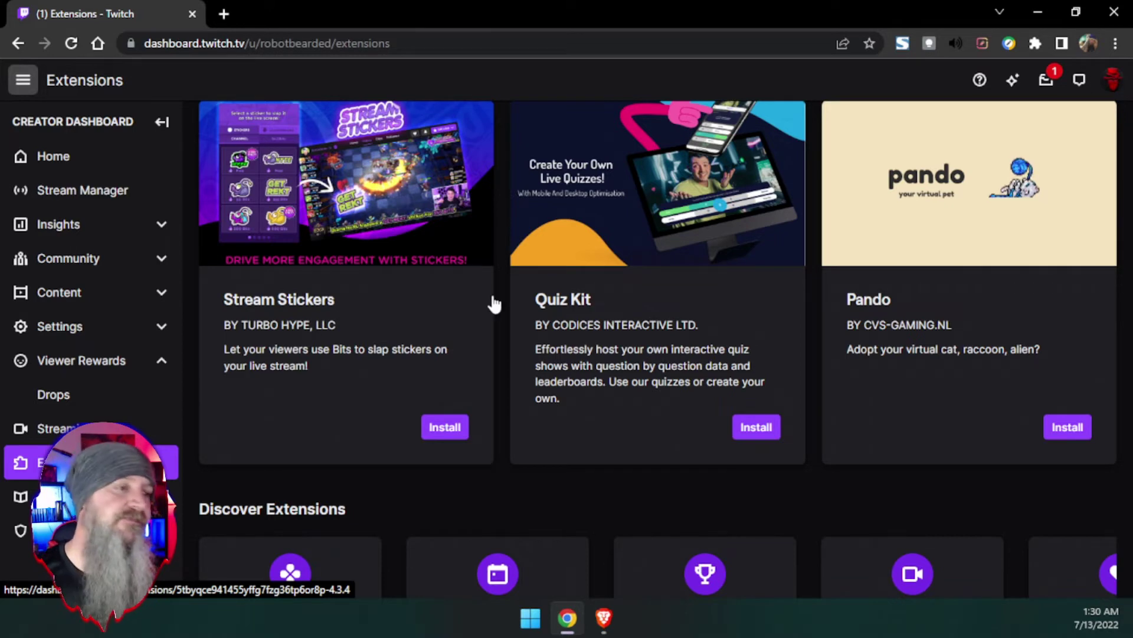
pyautogui.scroll(2, 492, 303)
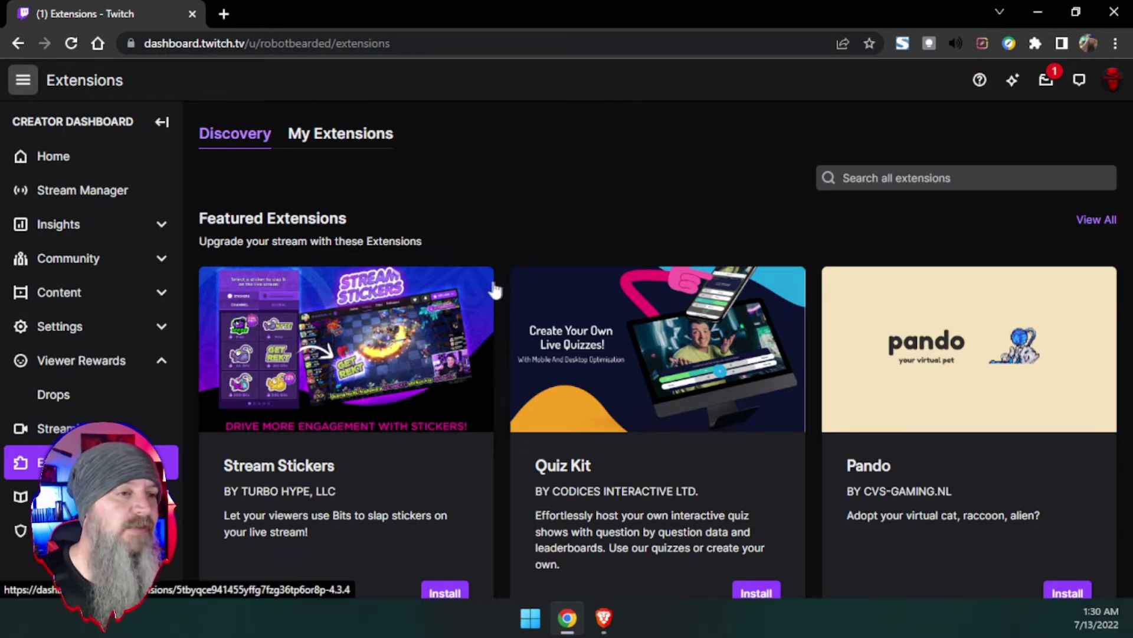
pyautogui.scroll(-8, 508, 282)
pyautogui.scroll(-6, 536, 284)
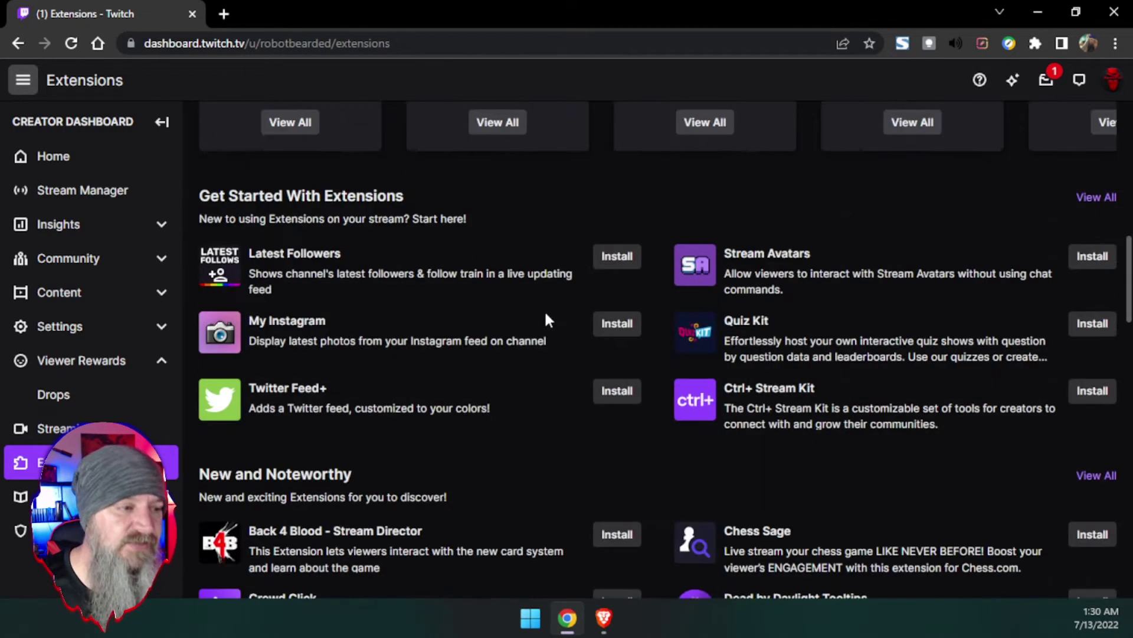
pyautogui.scroll(-3, 546, 319)
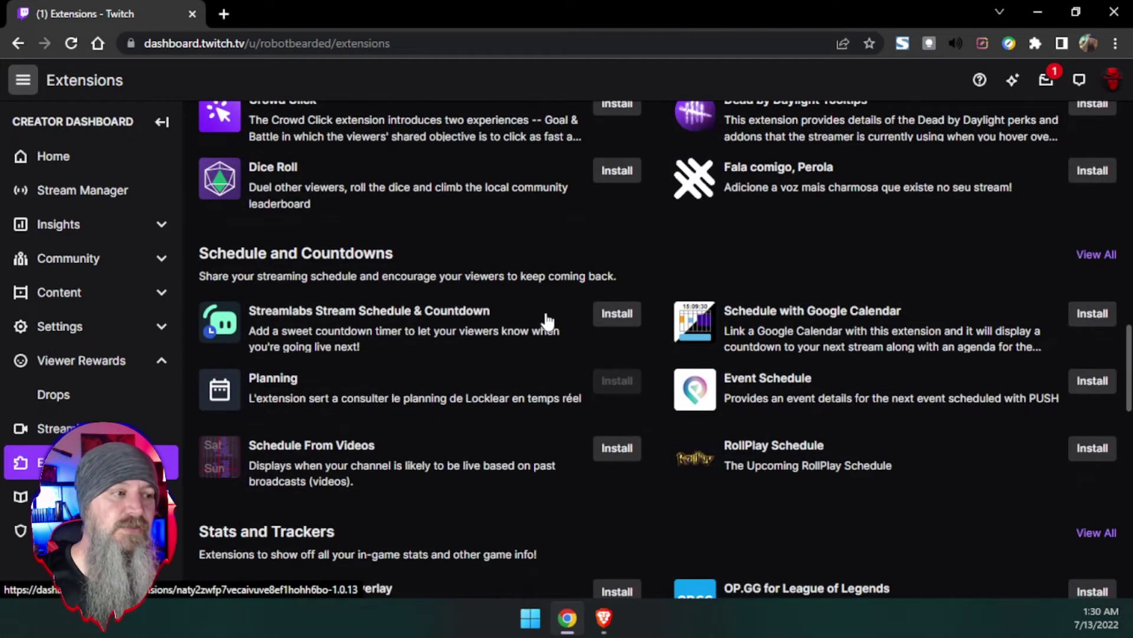
pyautogui.scroll(-5, 547, 321)
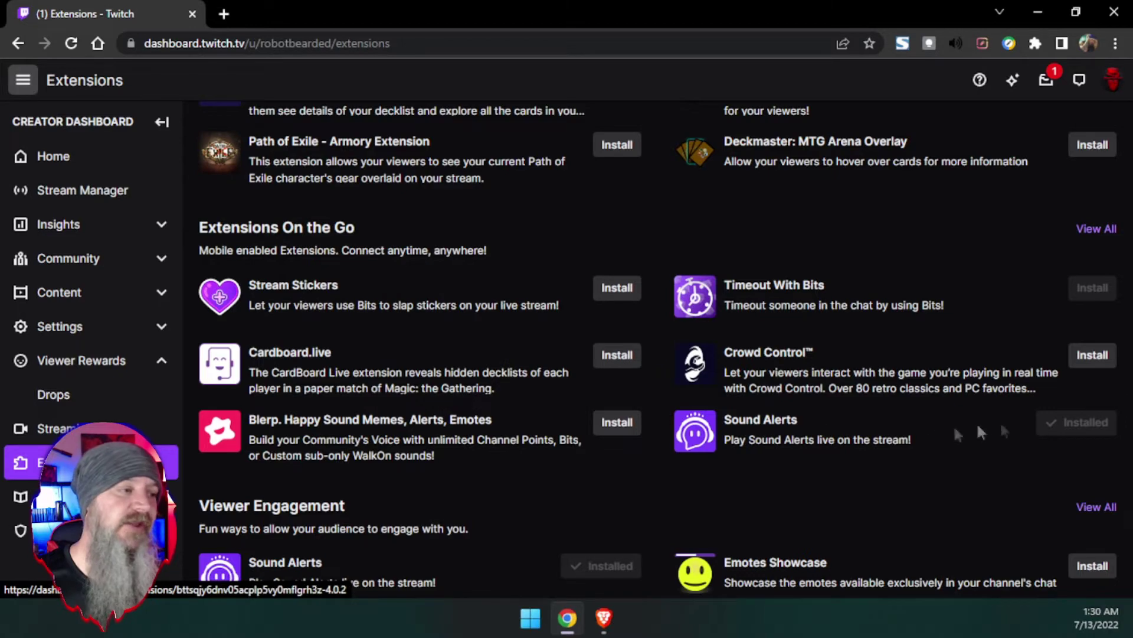
pyautogui.scroll(-4, 530, 384)
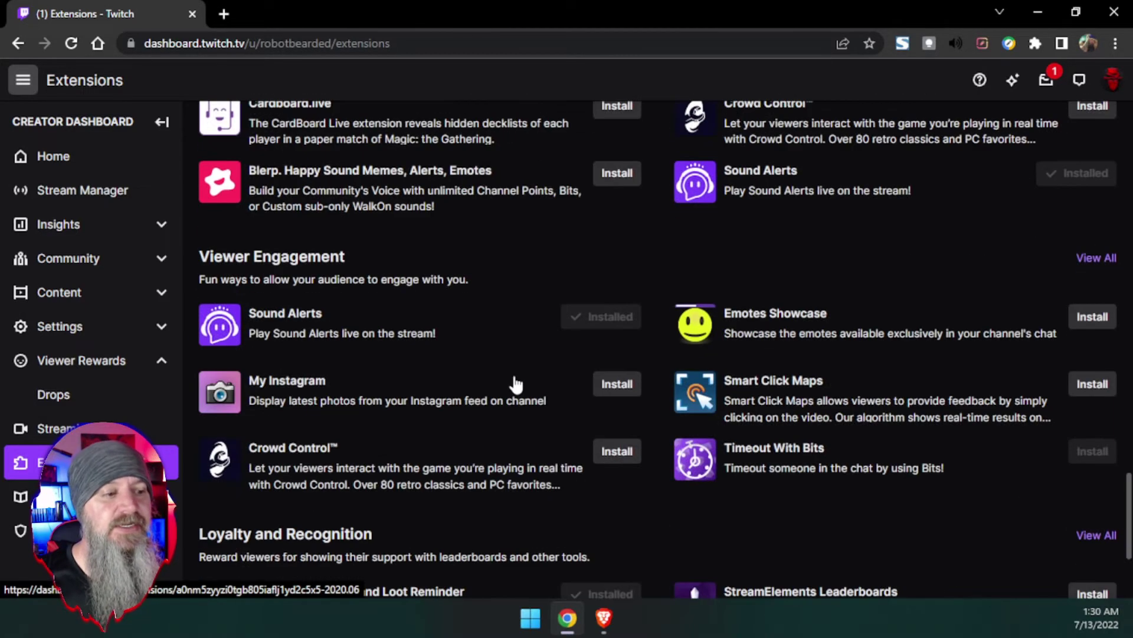
pyautogui.scroll(-1, 513, 328)
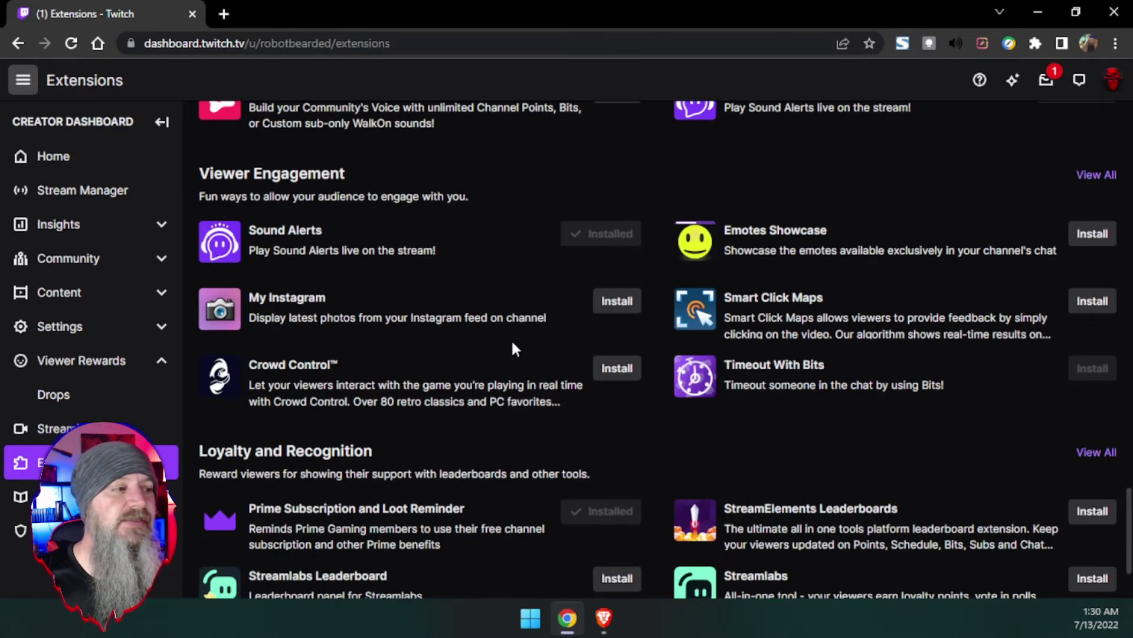
pyautogui.scroll(5, 512, 348)
pyautogui.scroll(10, 512, 339)
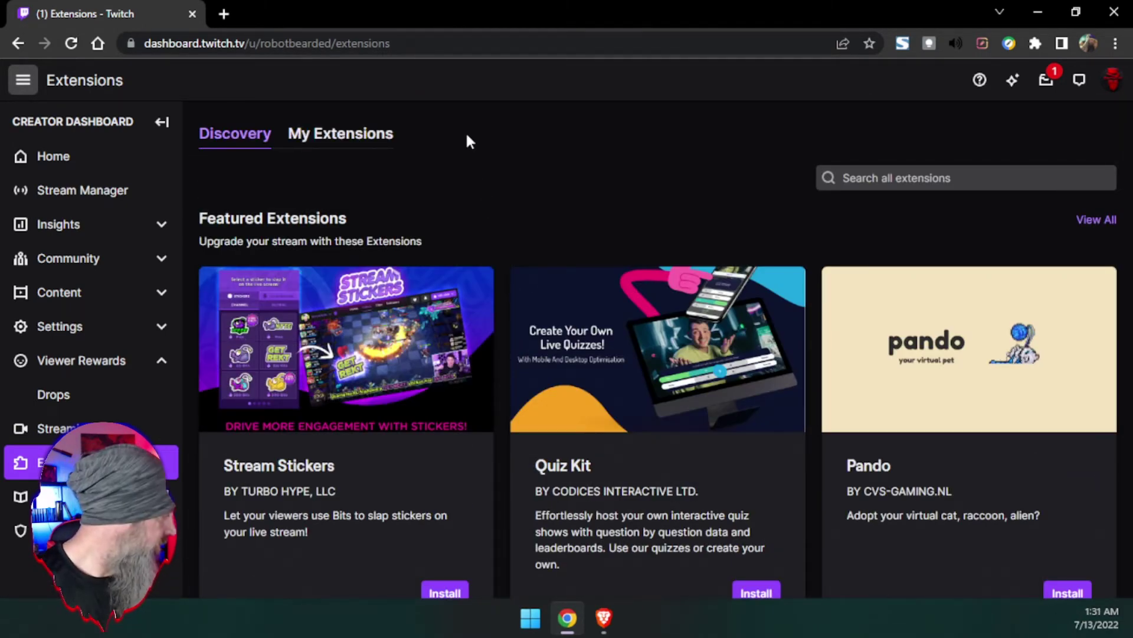
# - Review the Discover Extensions categories, including Music, Polling & Voting and Games in Extensions, and the extension lists below them
pyautogui.click(886, 178)
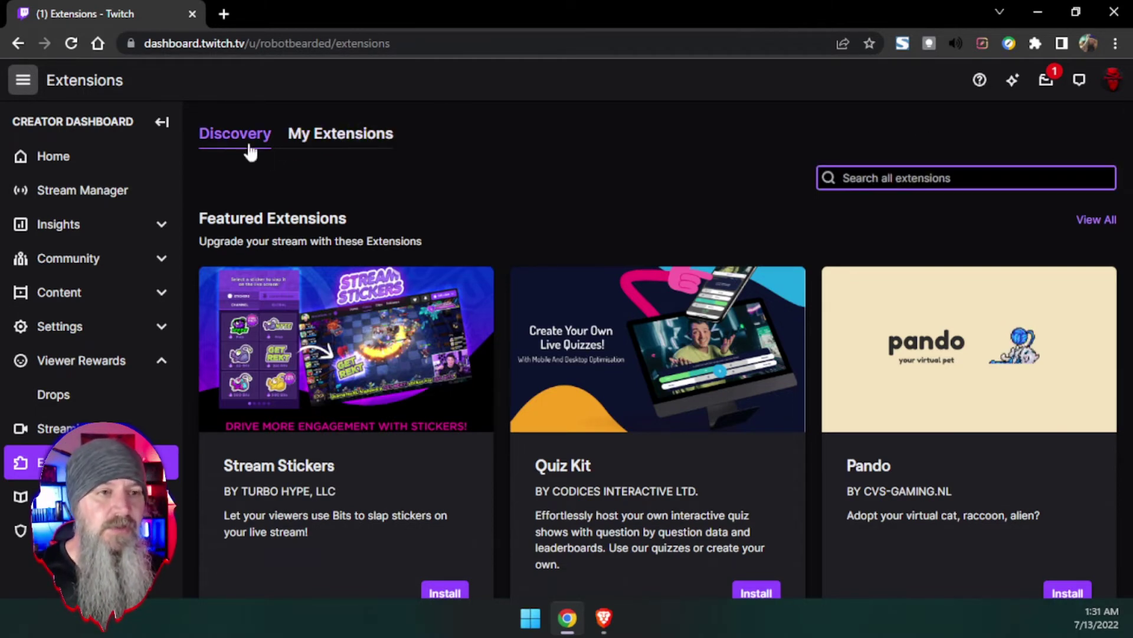
pyautogui.scroll(-6, 539, 236)
pyautogui.scroll(6, 575, 248)
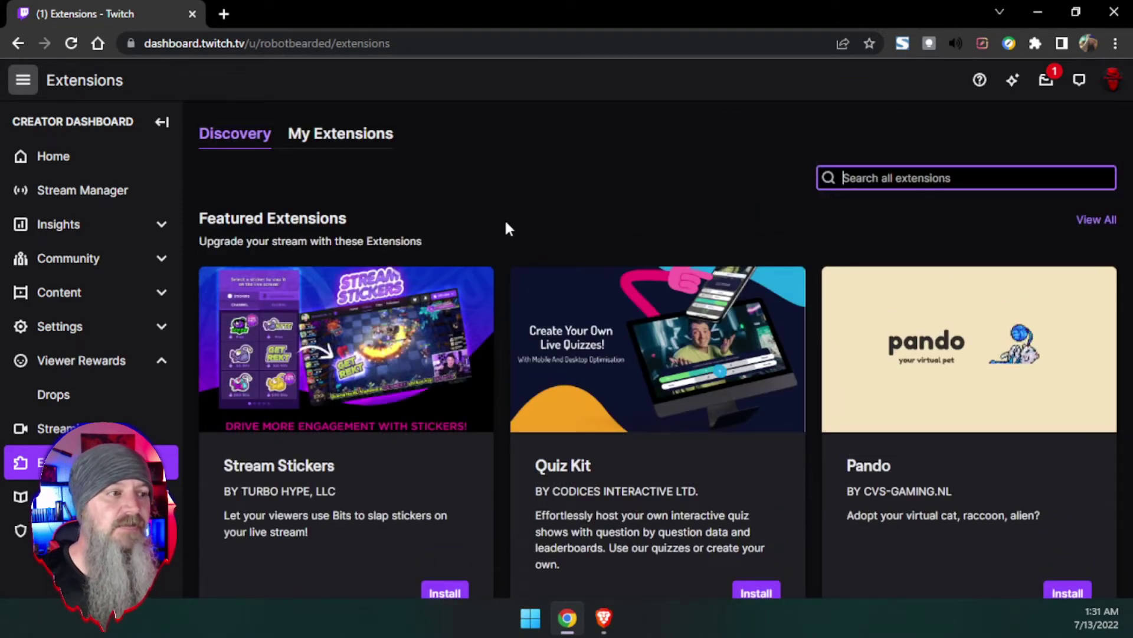
pyautogui.scroll(-3, 505, 227)
pyautogui.scroll(-5, 506, 227)
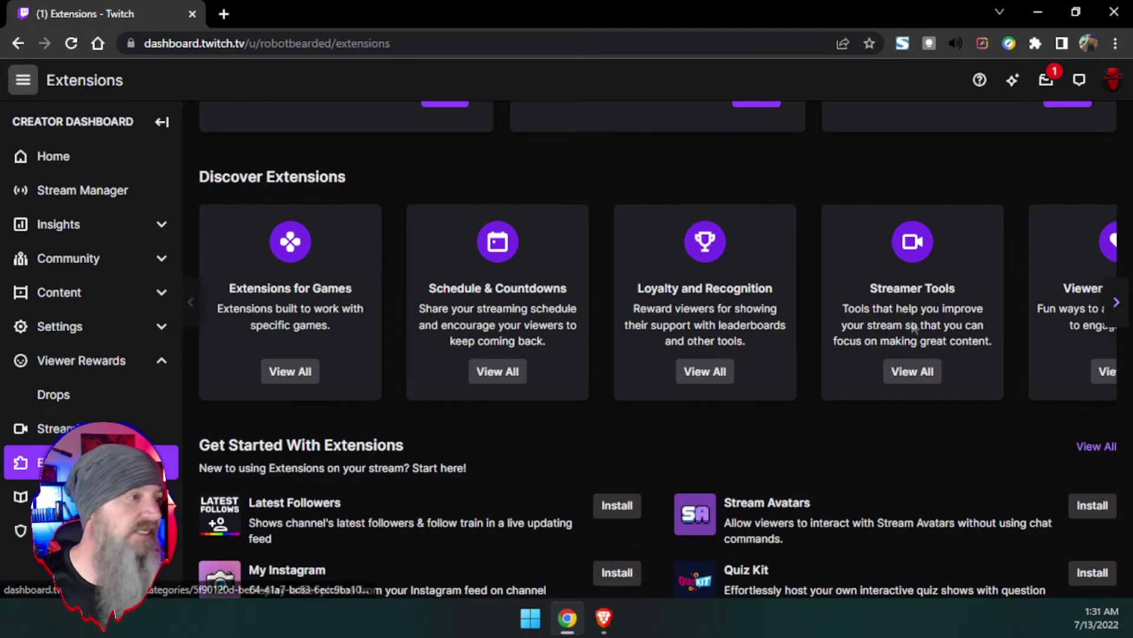
pyautogui.click(1117, 302)
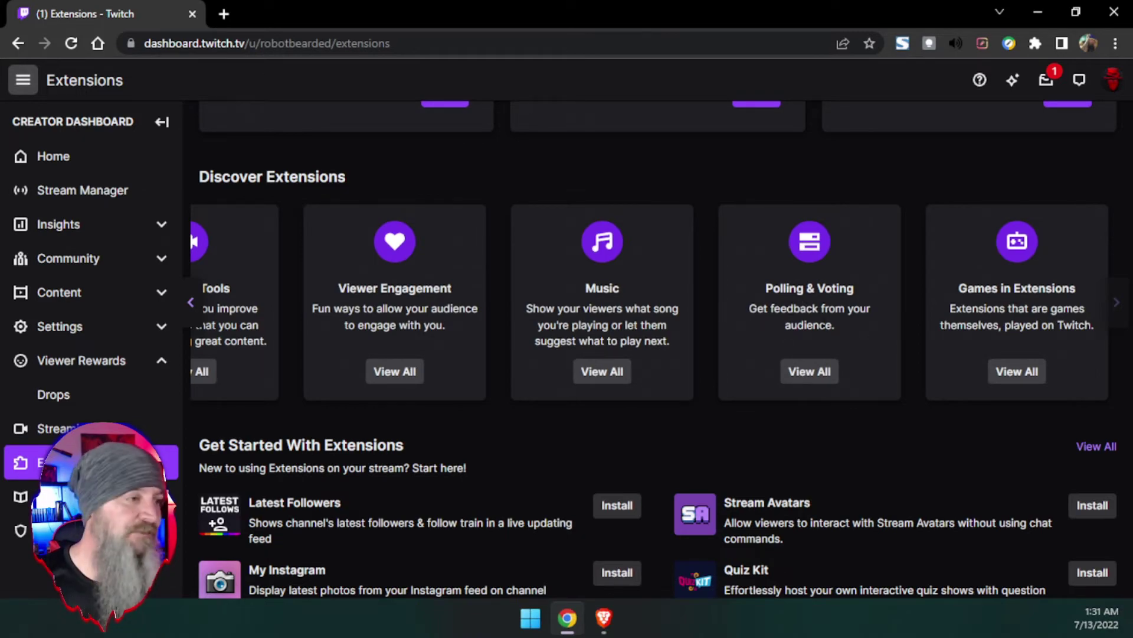
pyautogui.scroll(-8, 505, 355)
pyautogui.scroll(-20, 501, 341)
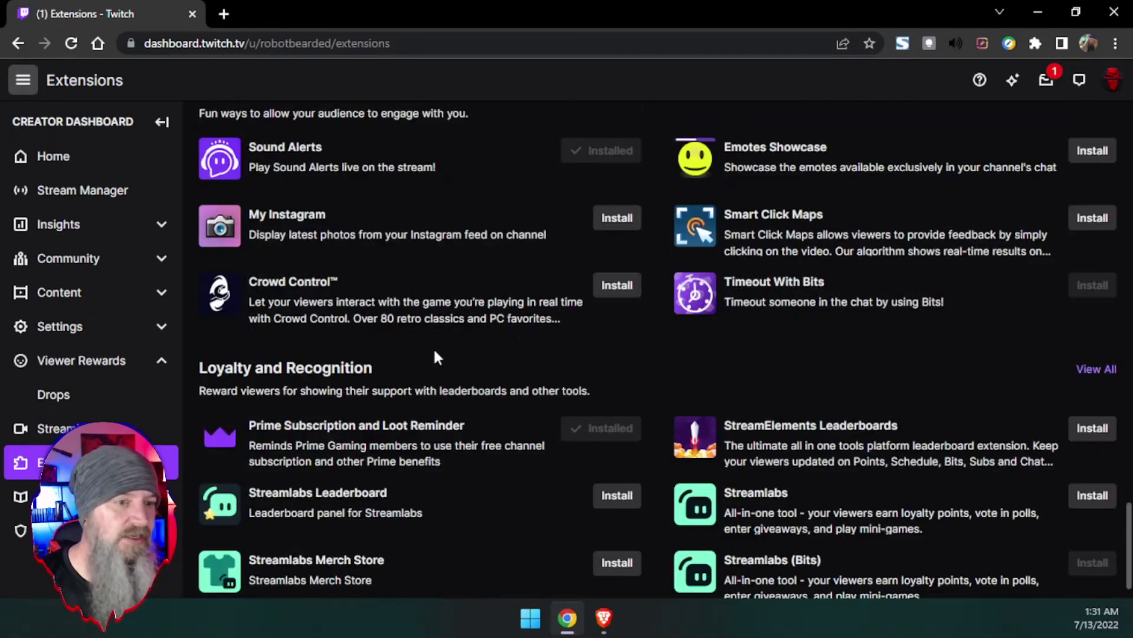
pyautogui.scroll(-1, 451, 345)
pyautogui.scroll(9, 577, 341)
pyautogui.scroll(15, 575, 331)
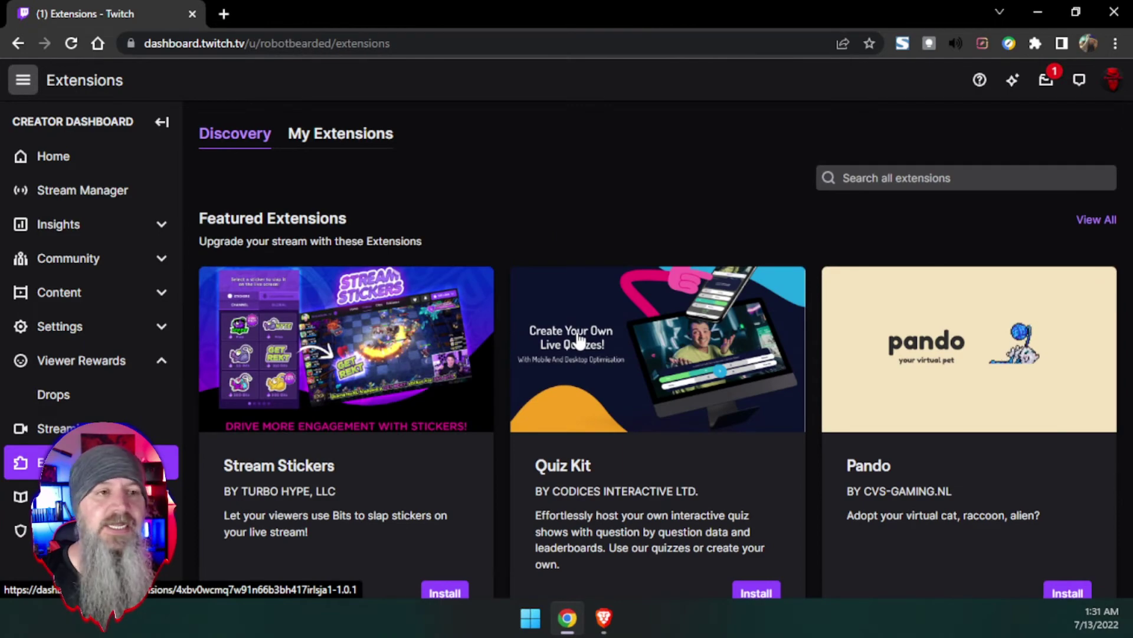
# - Install the Stream Stickers extension from the Featured Extensions
pyautogui.scroll(-5, 549, 360)
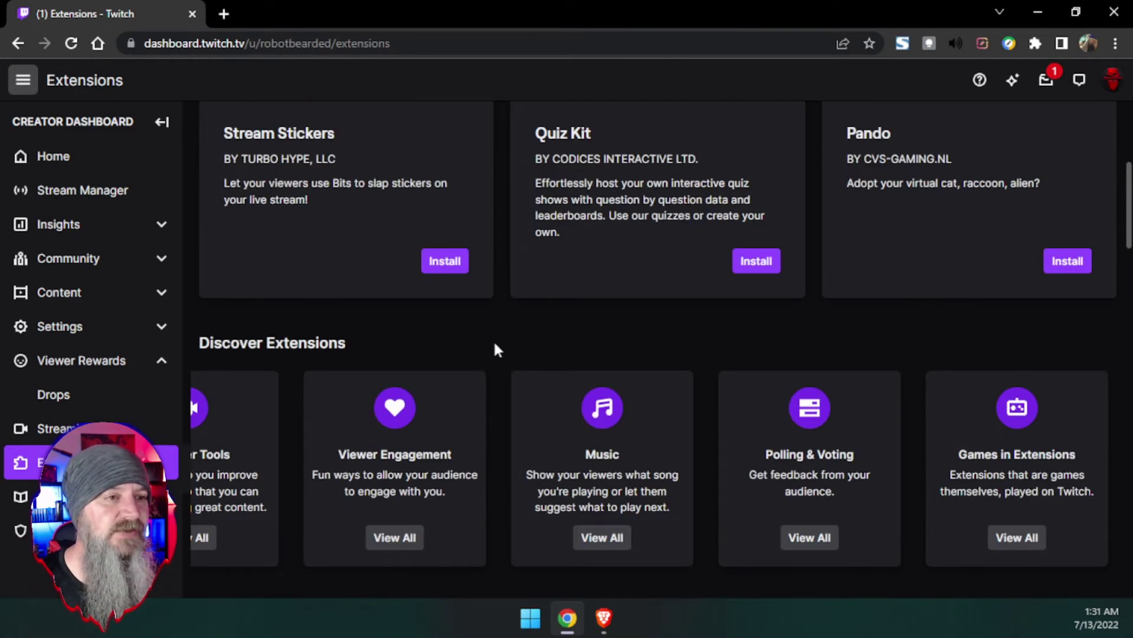
pyautogui.scroll(5, 493, 349)
pyautogui.scroll(-1, 458, 518)
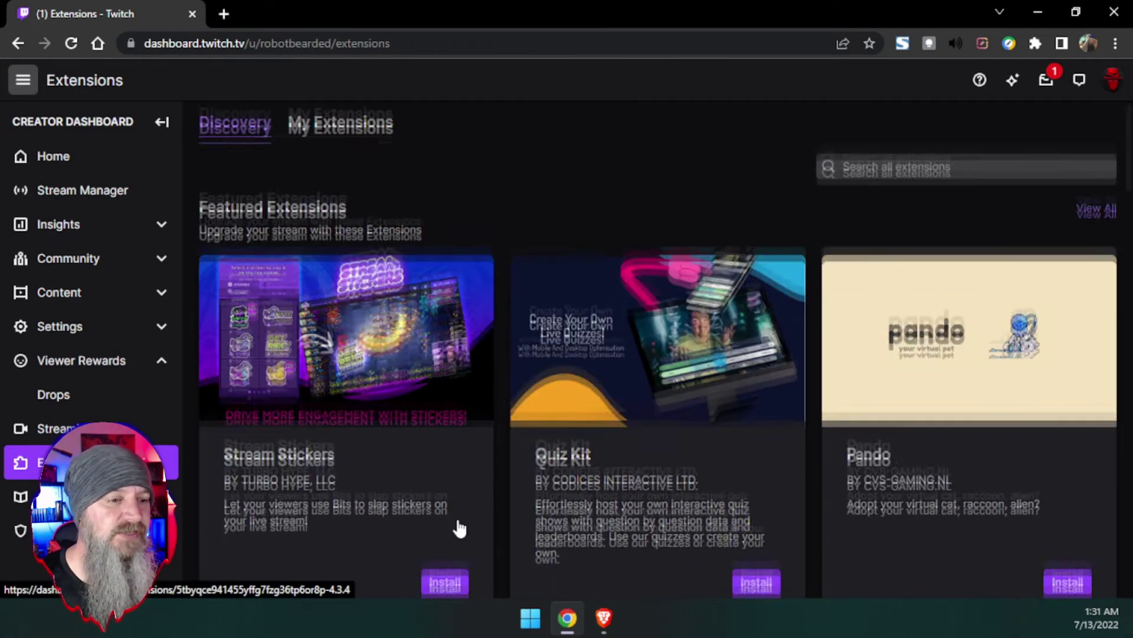
pyautogui.click(445, 510)
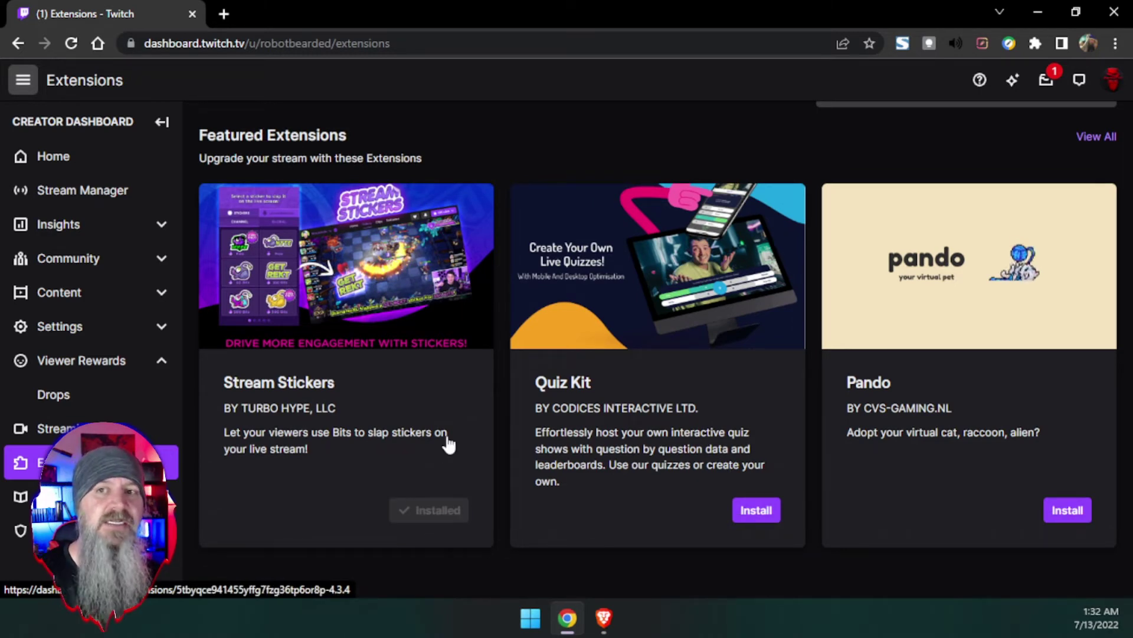
# - Show the channel's installed extensions and examine the activation options for Prime Subscription and Loot Reminder
pyautogui.scroll(1, 449, 444)
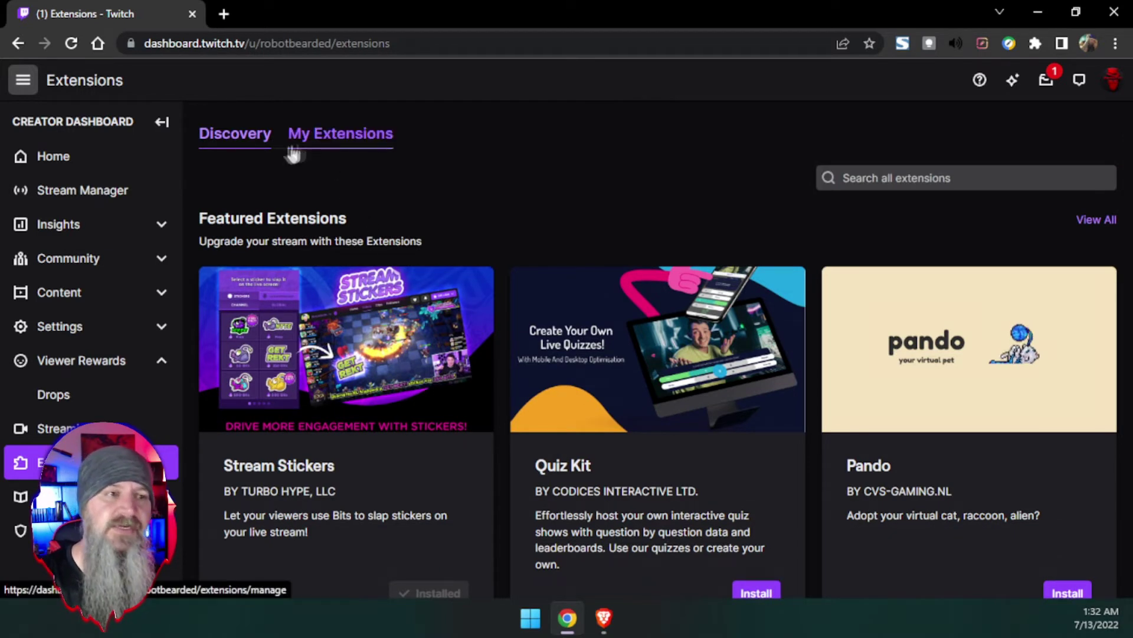
pyautogui.click(307, 151)
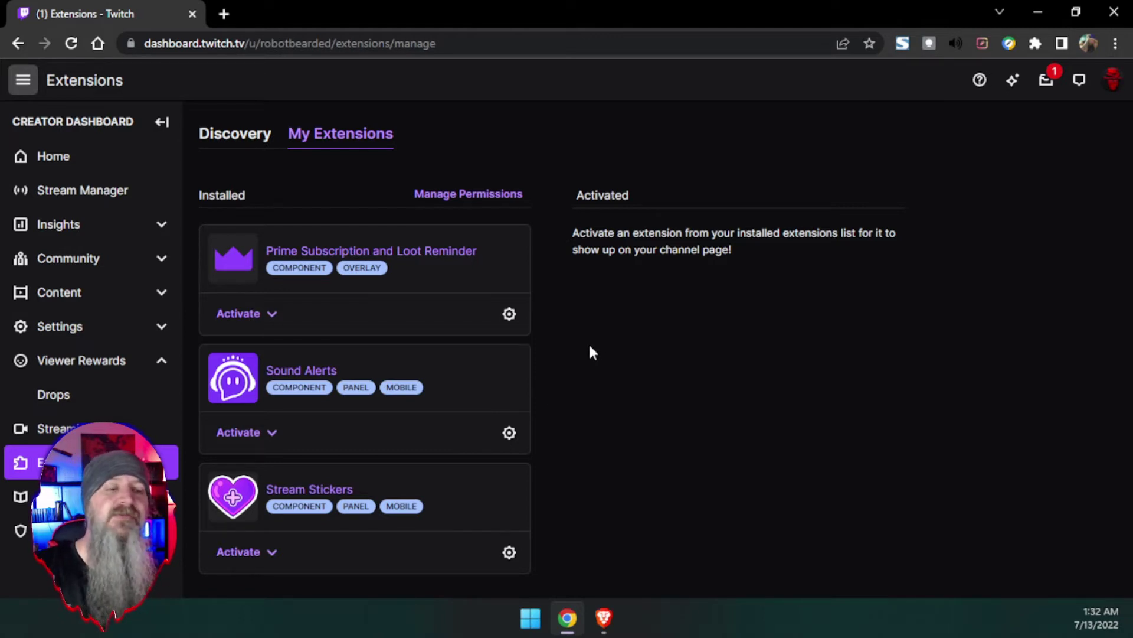
pyautogui.click(272, 314)
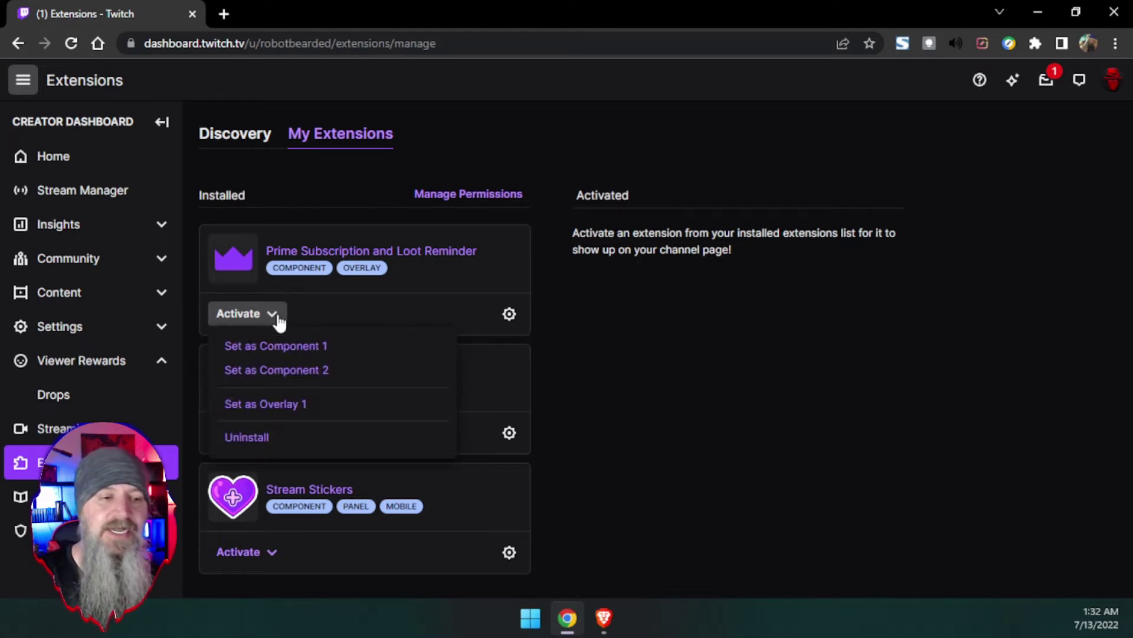
pyautogui.click(312, 320)
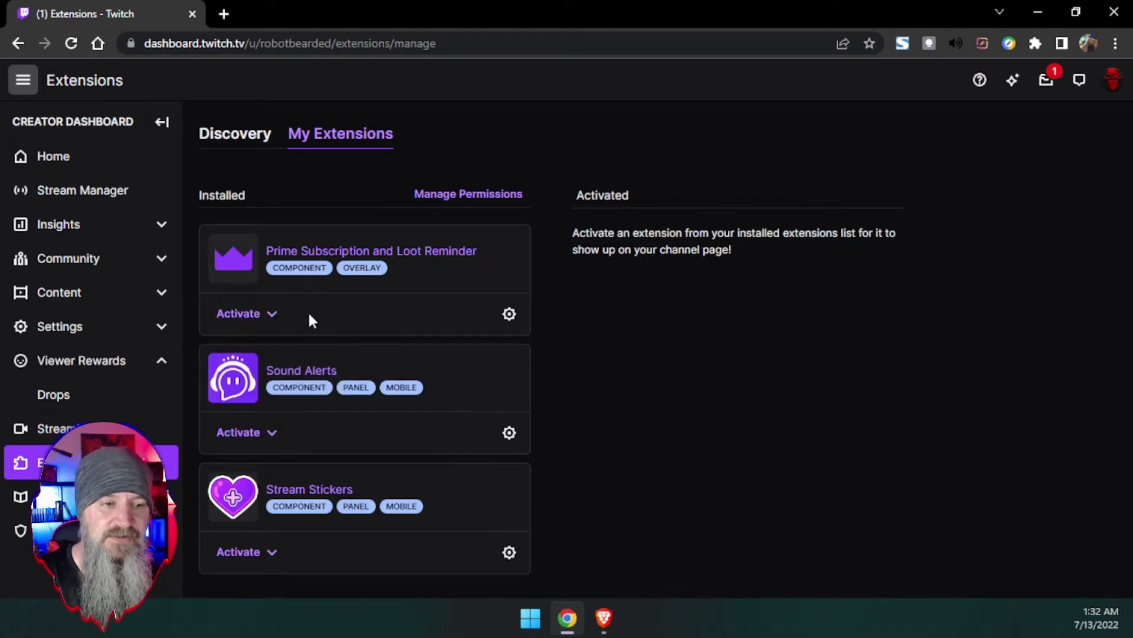
pyautogui.click(282, 315)
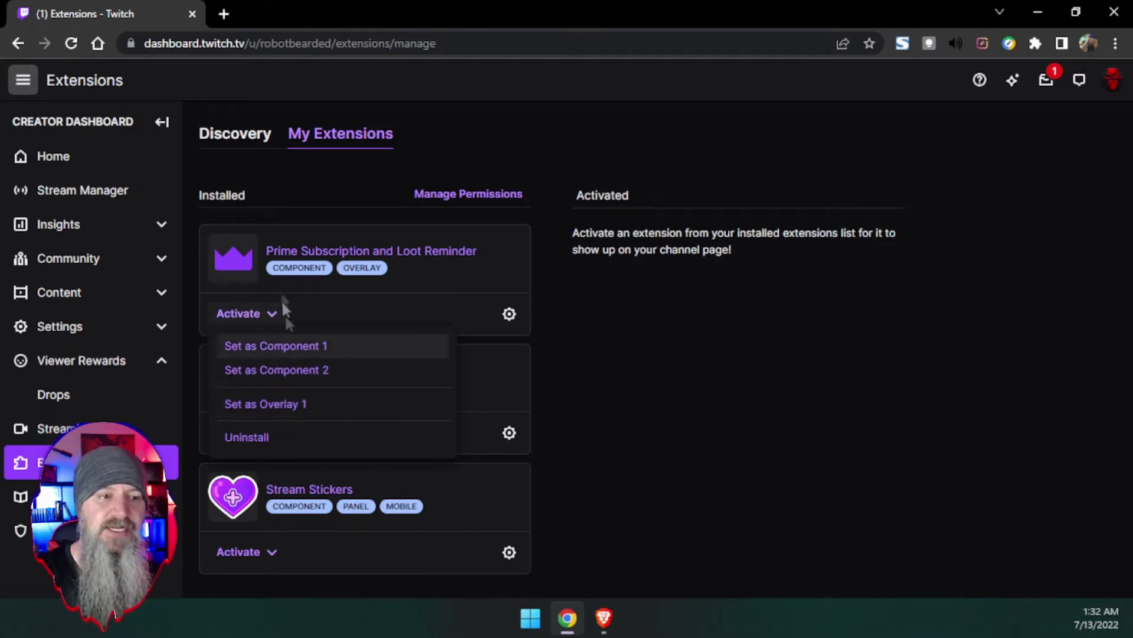
pyautogui.click(348, 300)
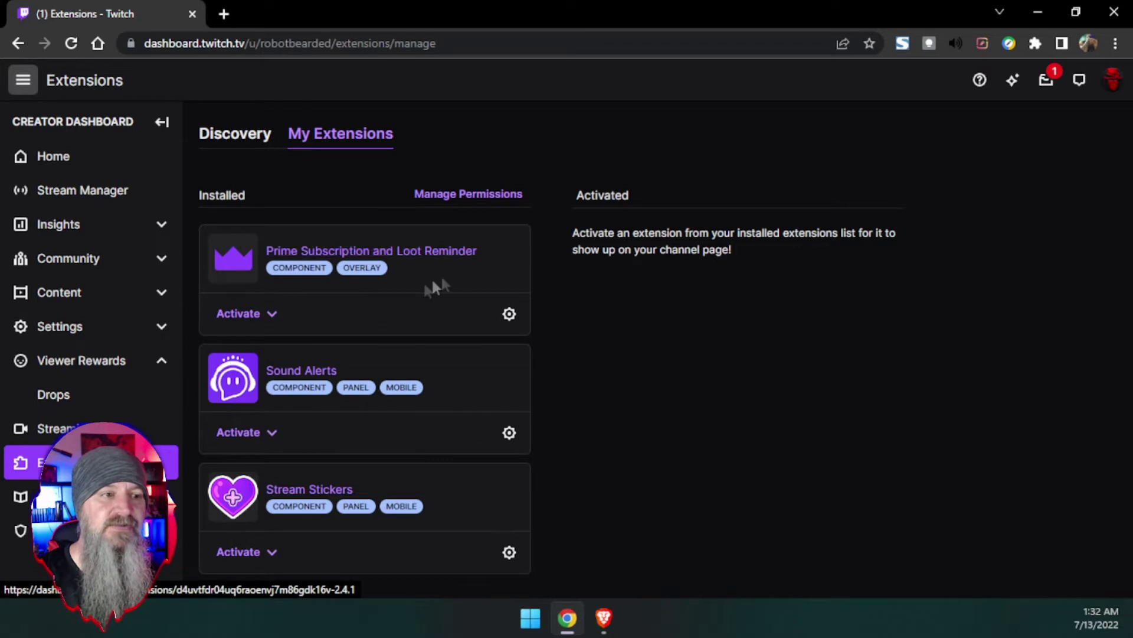
pyautogui.click(275, 315)
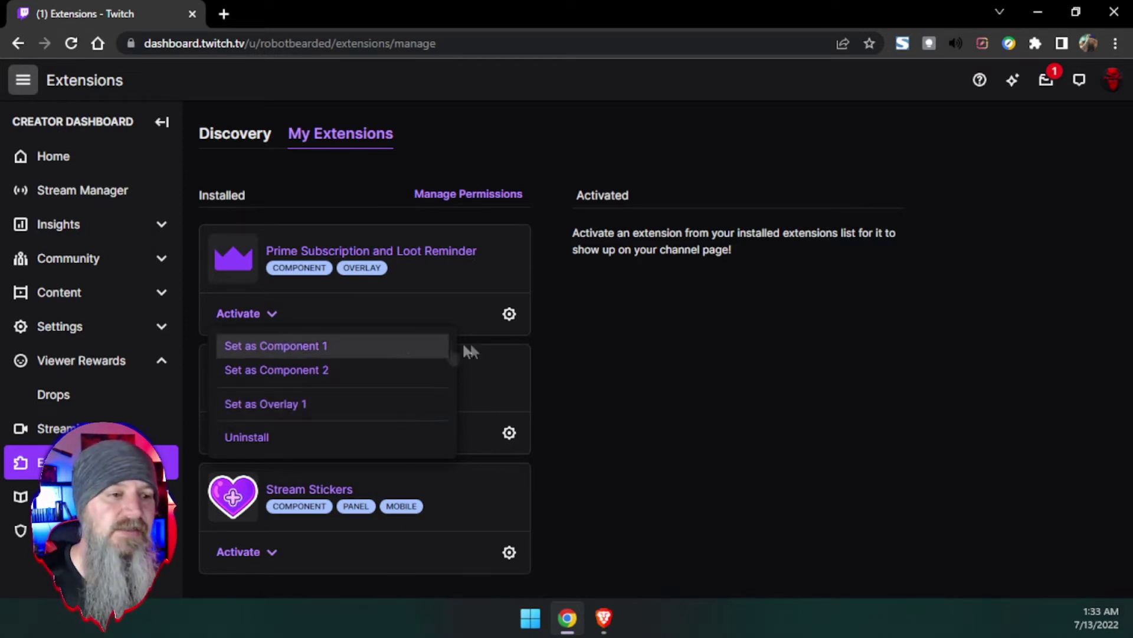
pyautogui.click(407, 409)
# - Examine the component and panel activation options for the Sound Alerts extension
pyautogui.click(254, 434)
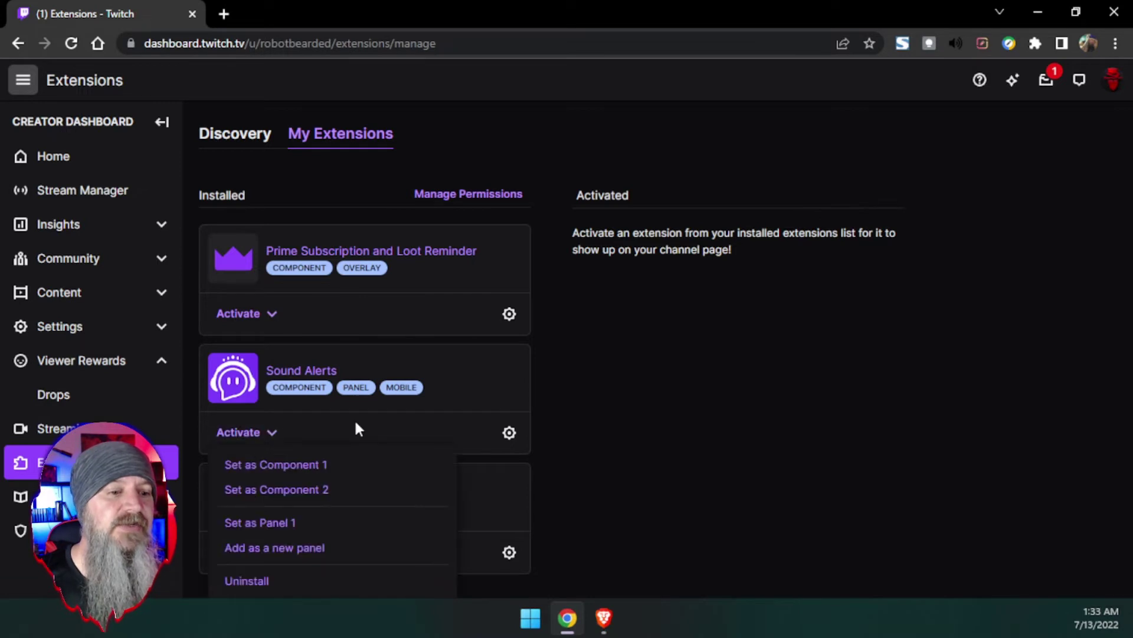
pyautogui.scroll(-3, 354, 418)
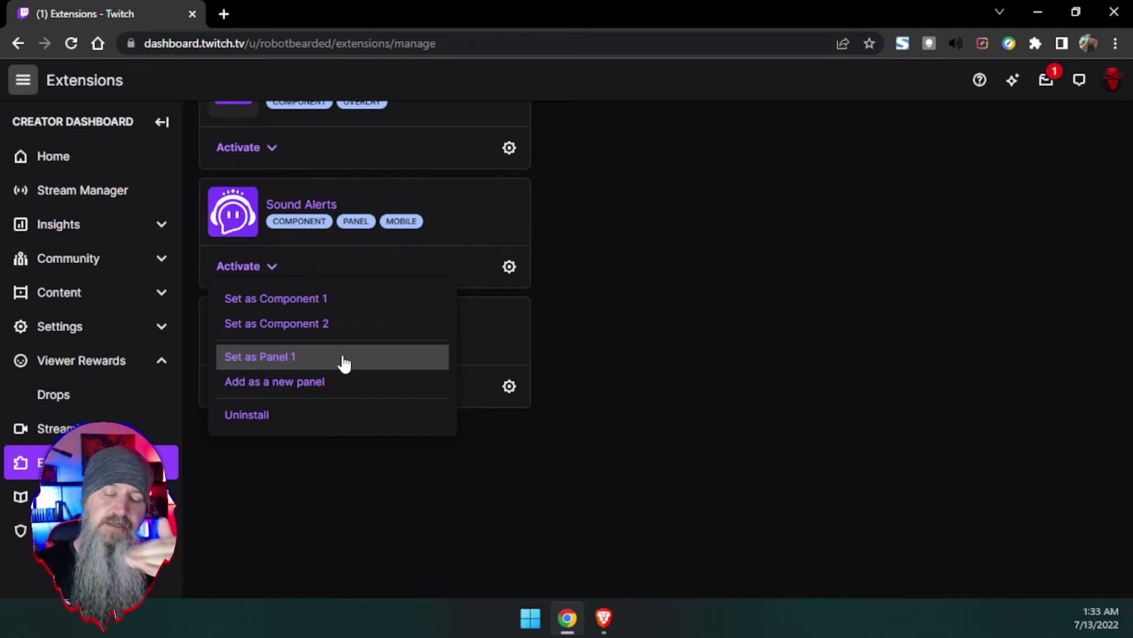
pyautogui.scroll(3, 563, 371)
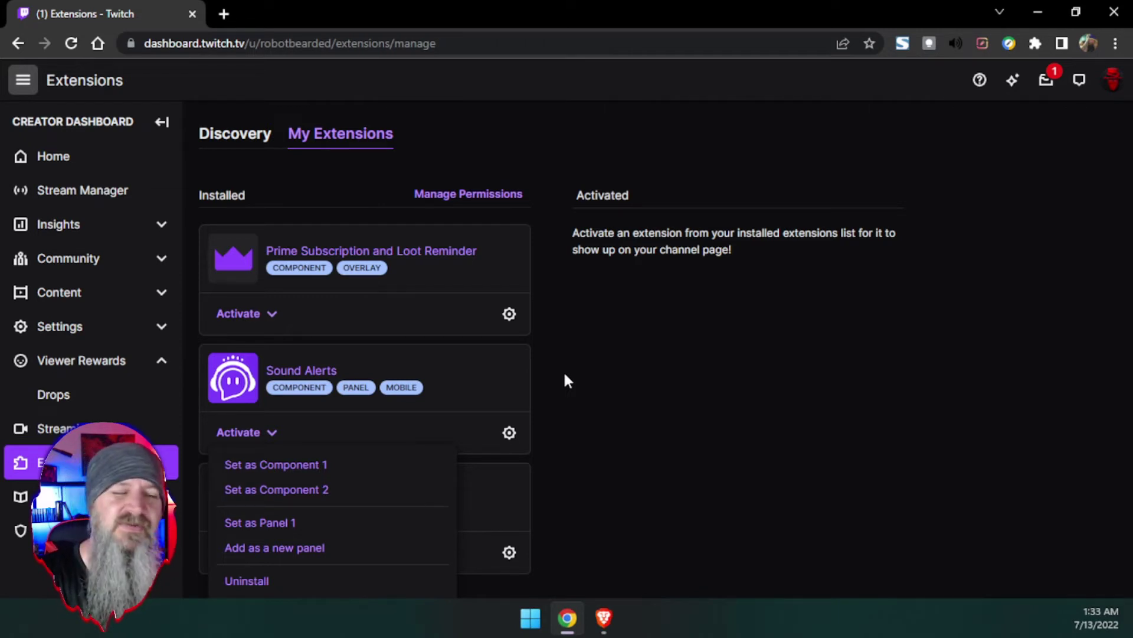
pyautogui.click(565, 381)
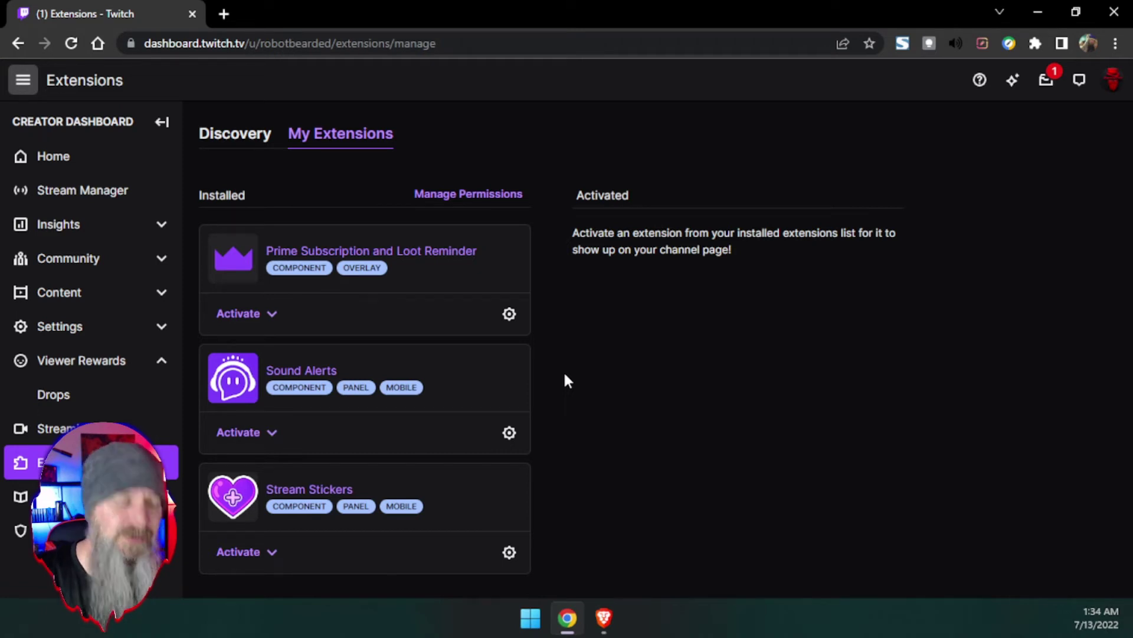
# - Activate the Prime Subscription and Loot Reminder extension as Overlay 1
pyautogui.click(277, 320)
pyautogui.click(293, 401)
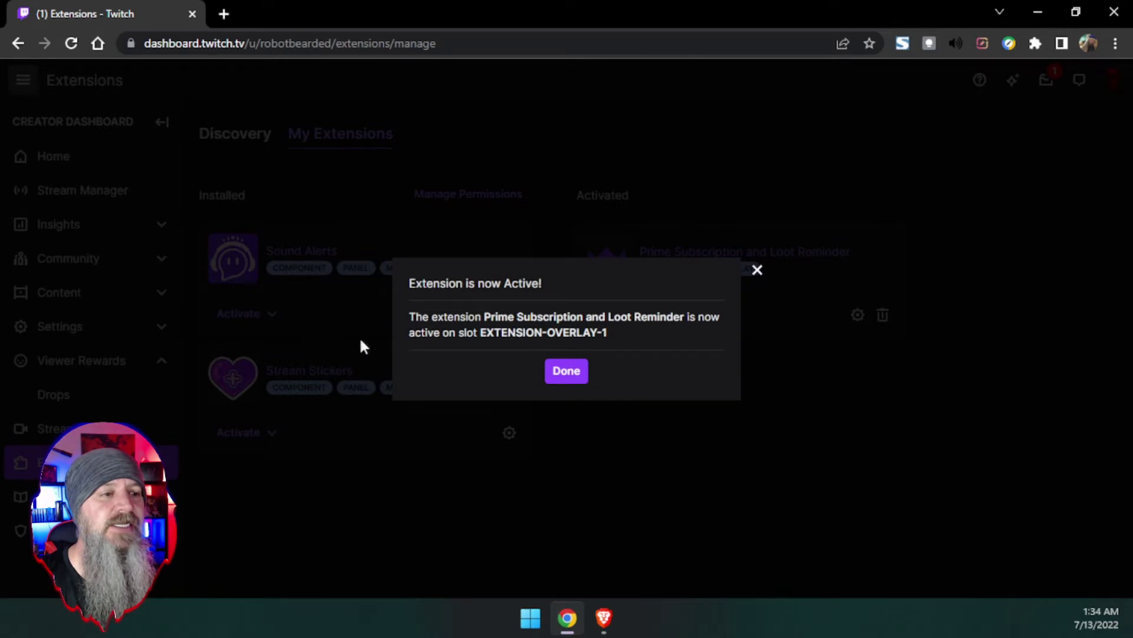
pyautogui.click(566, 371)
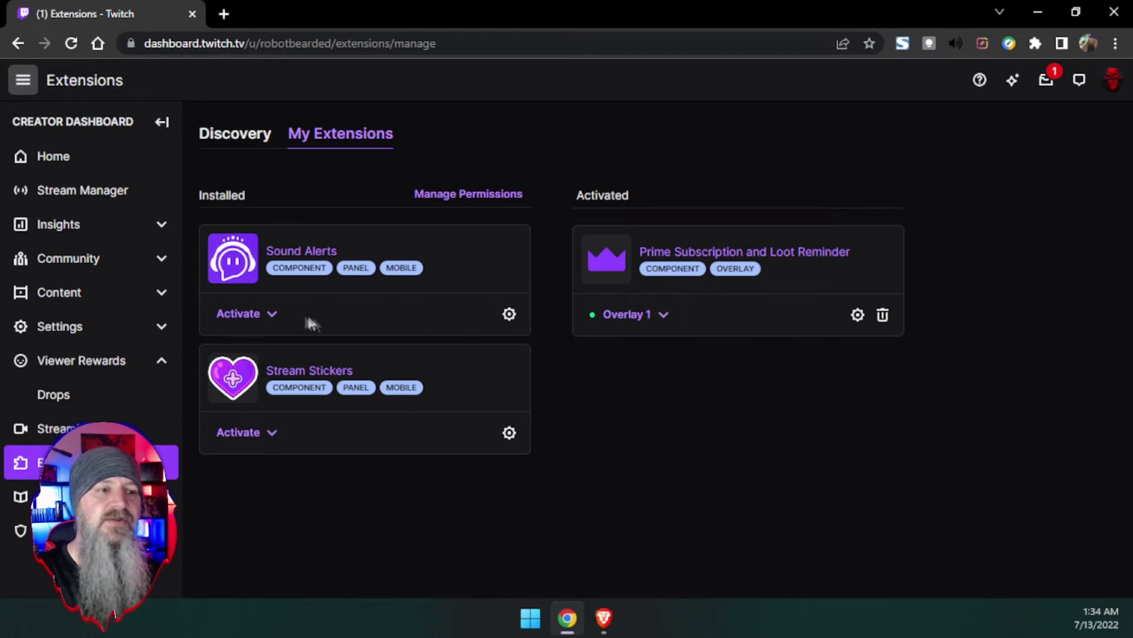
# - Activate the Sound Alerts extension as Component 1 and authorize SoundAlerts.com to access the account
pyautogui.click(269, 315)
pyautogui.click(270, 347)
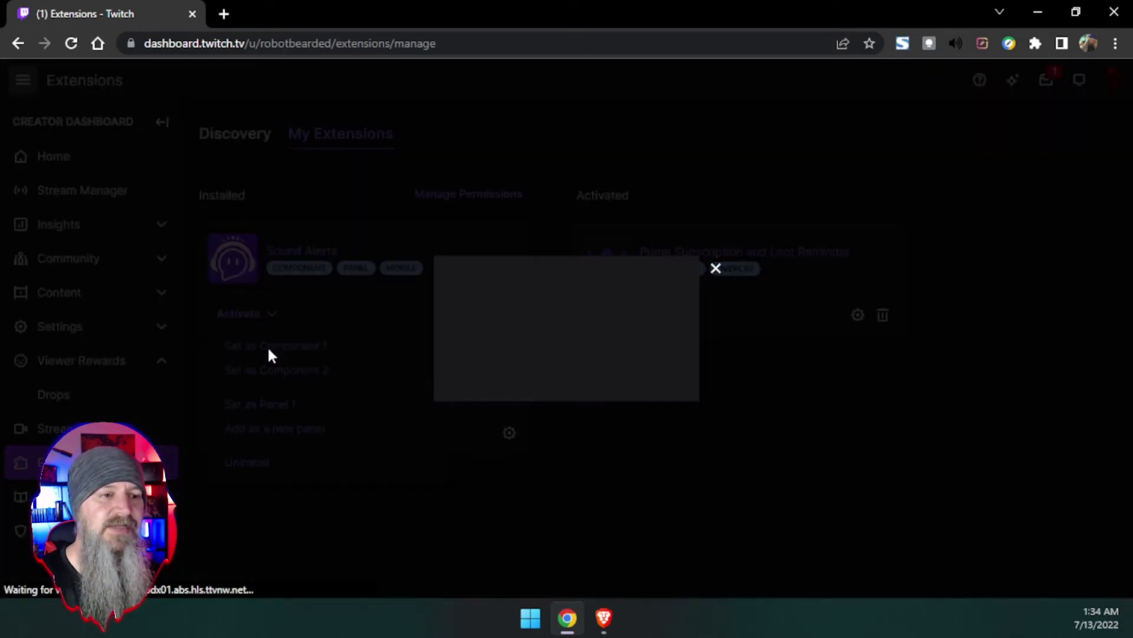
pyautogui.scroll(-5, 604, 414)
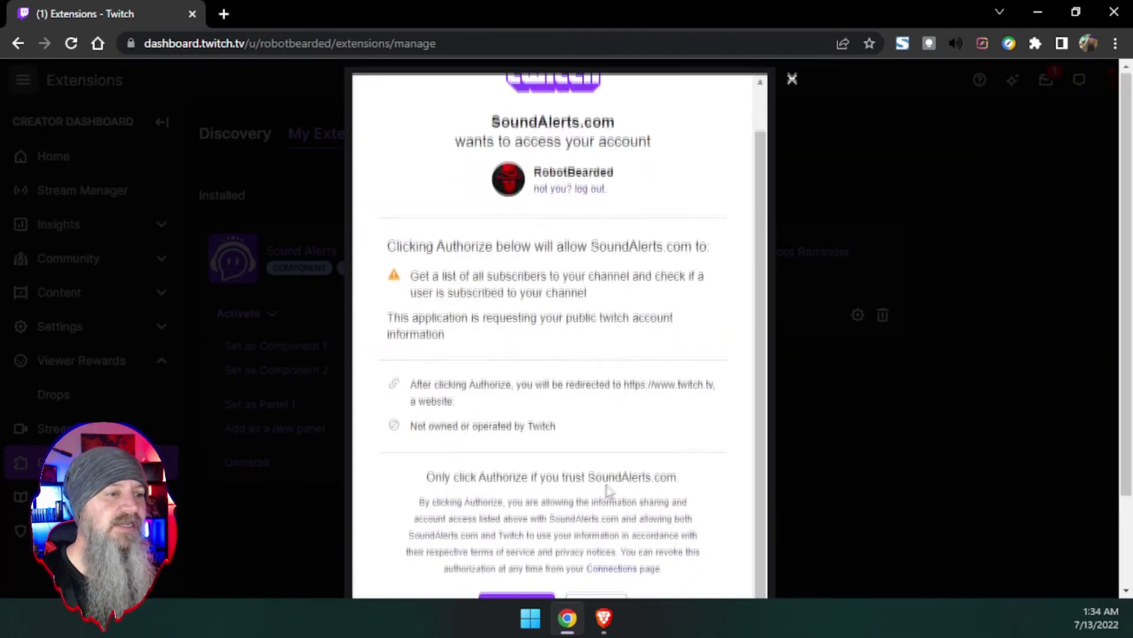
pyautogui.click(517, 493)
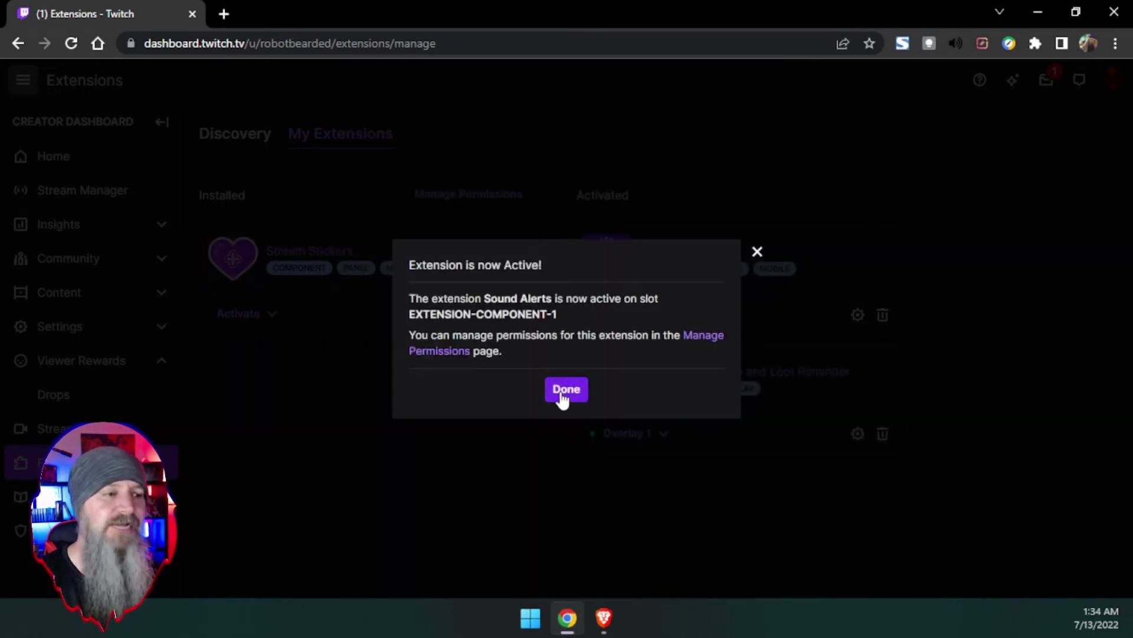
pyautogui.click(564, 391)
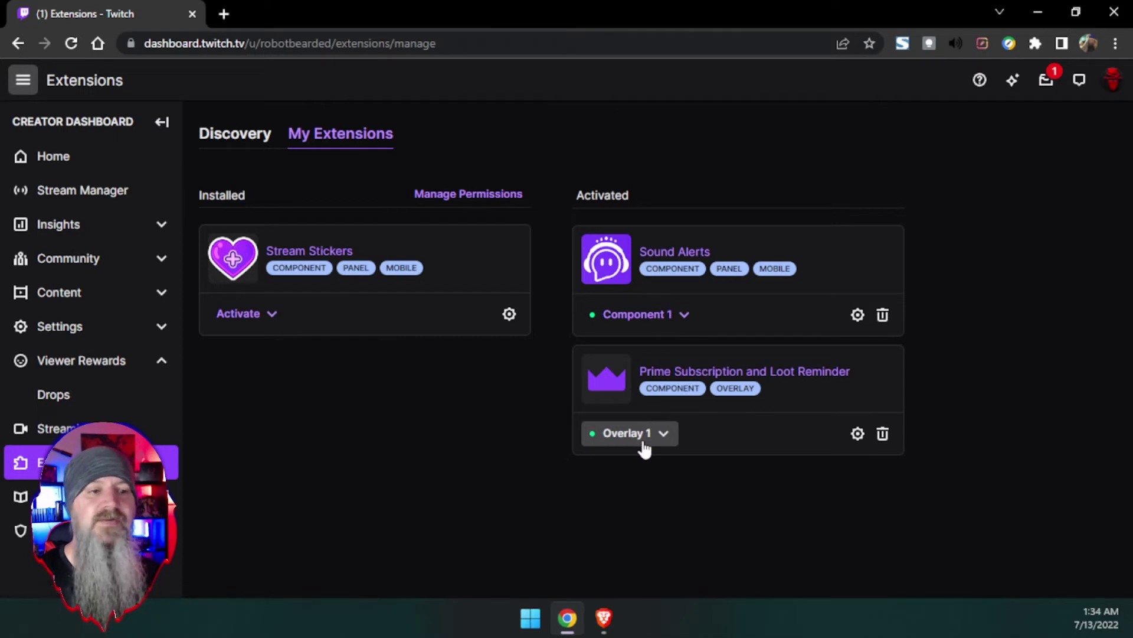
# - Activate the Stream Stickers extension as Component 2, granting what it requests and closing the activation notice
pyautogui.click(269, 315)
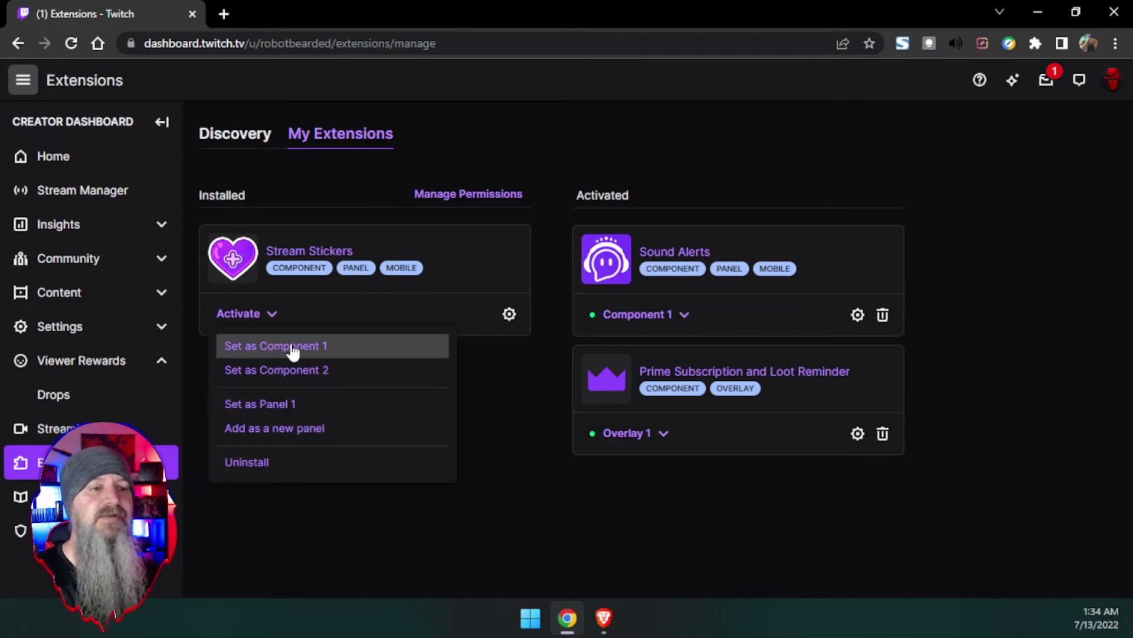
pyautogui.click(286, 372)
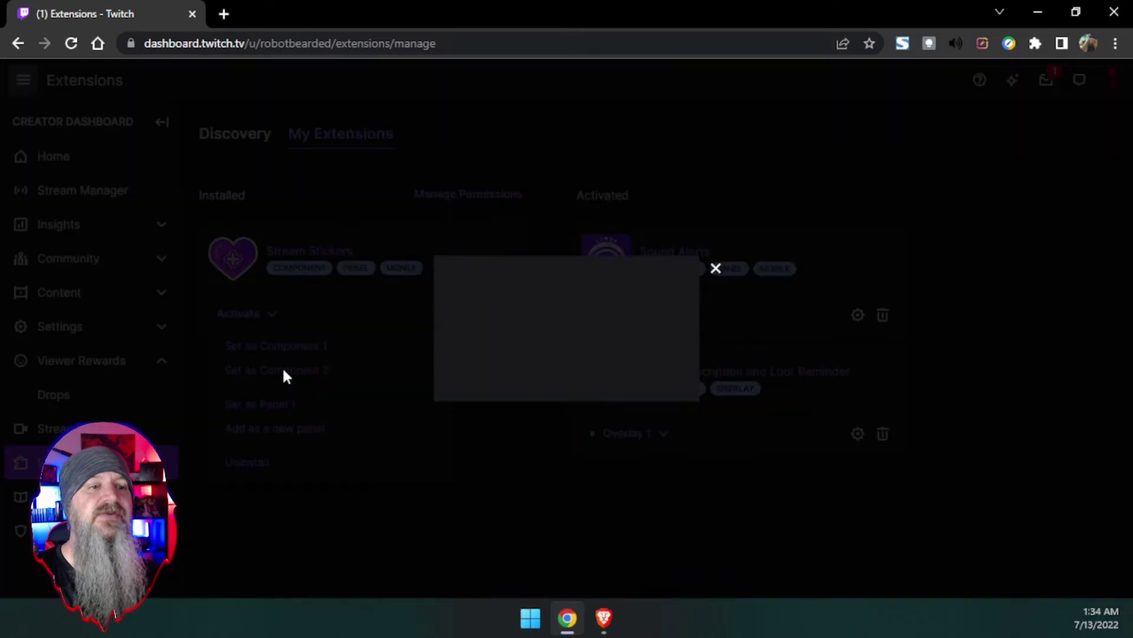
pyautogui.scroll(-3, 498, 384)
pyautogui.click(527, 500)
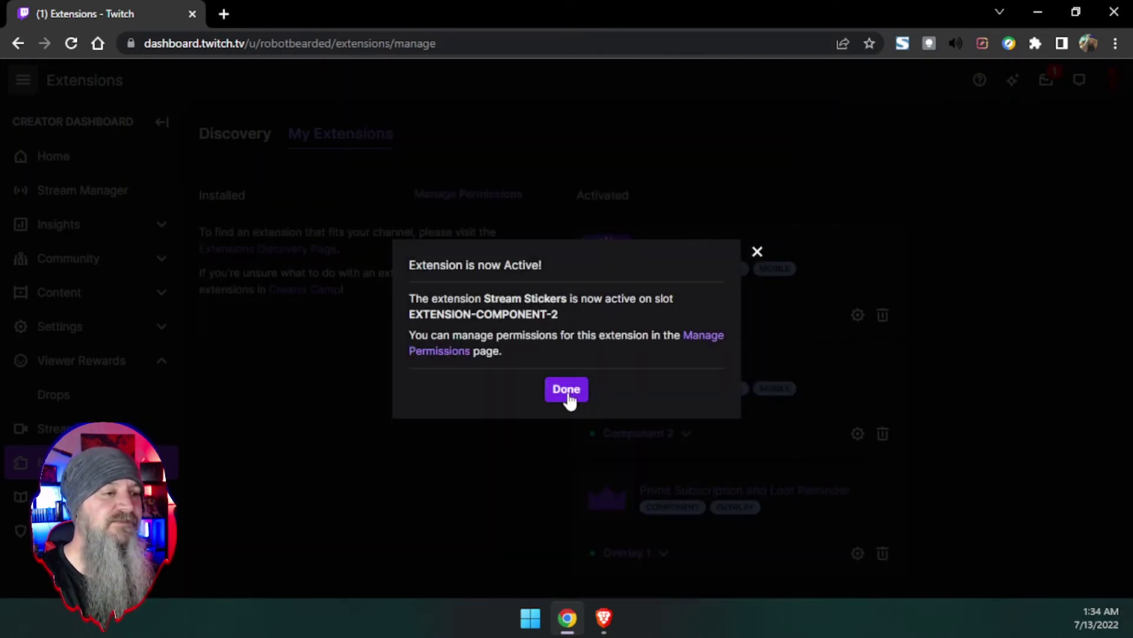
pyautogui.click(566, 393)
pyautogui.scroll(-2, 972, 331)
pyautogui.scroll(1, 950, 317)
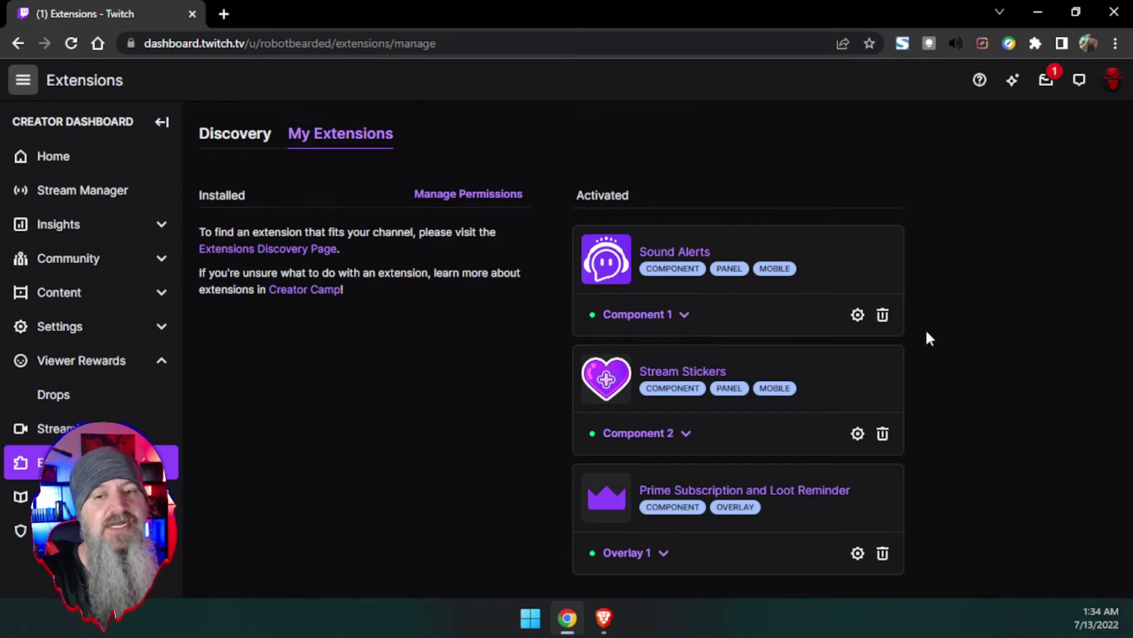
# - Examine the configuration pages of the Prime Subscription and Loot Reminder and Sound Alerts extensions
pyautogui.click(857, 553)
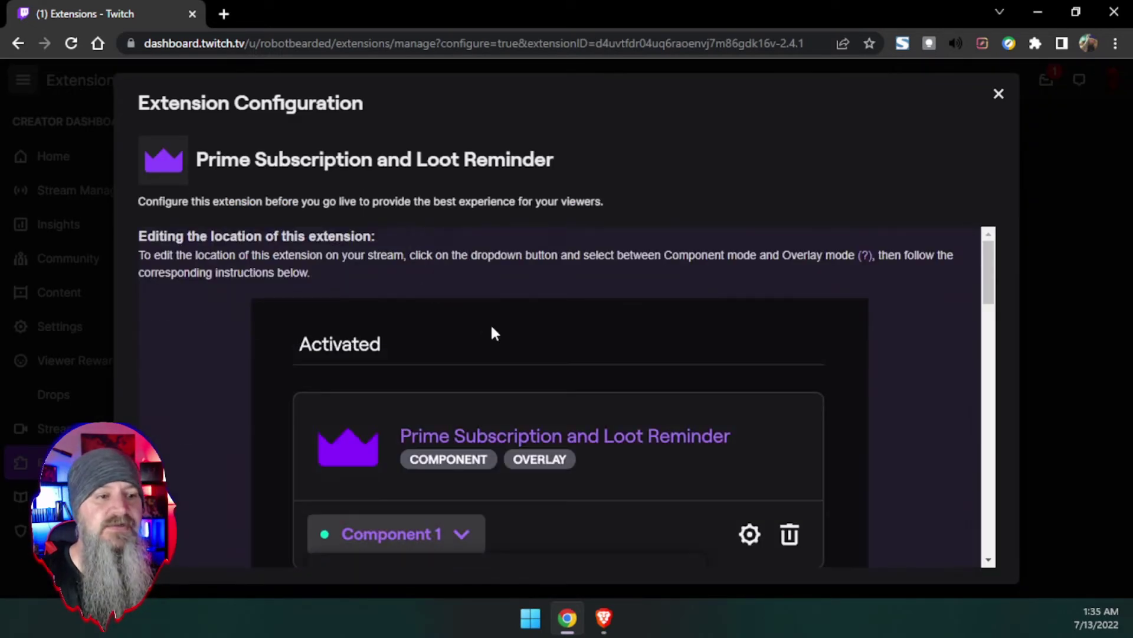
pyautogui.scroll(-10, 487, 313)
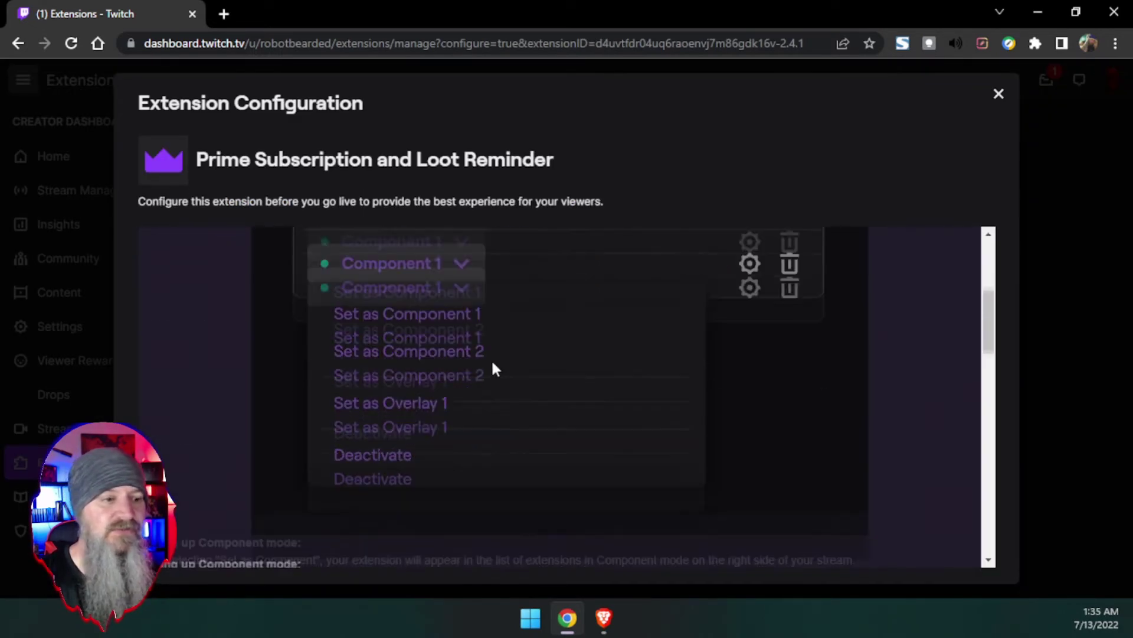
pyautogui.scroll(-8, 521, 372)
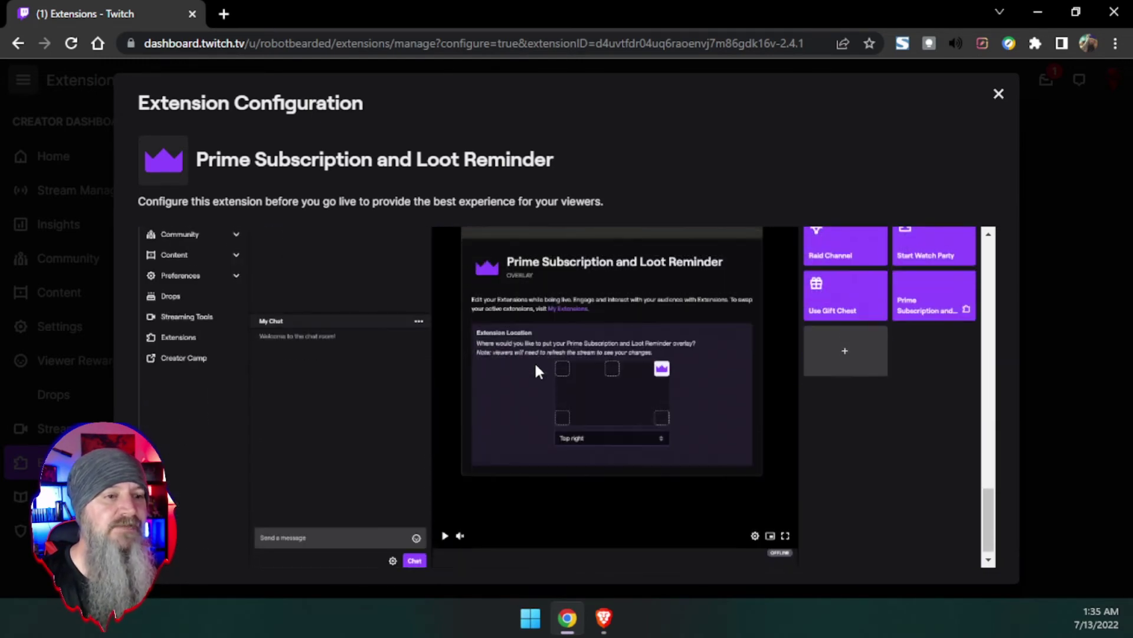
pyautogui.scroll(1, 549, 364)
pyautogui.scroll(15, 551, 366)
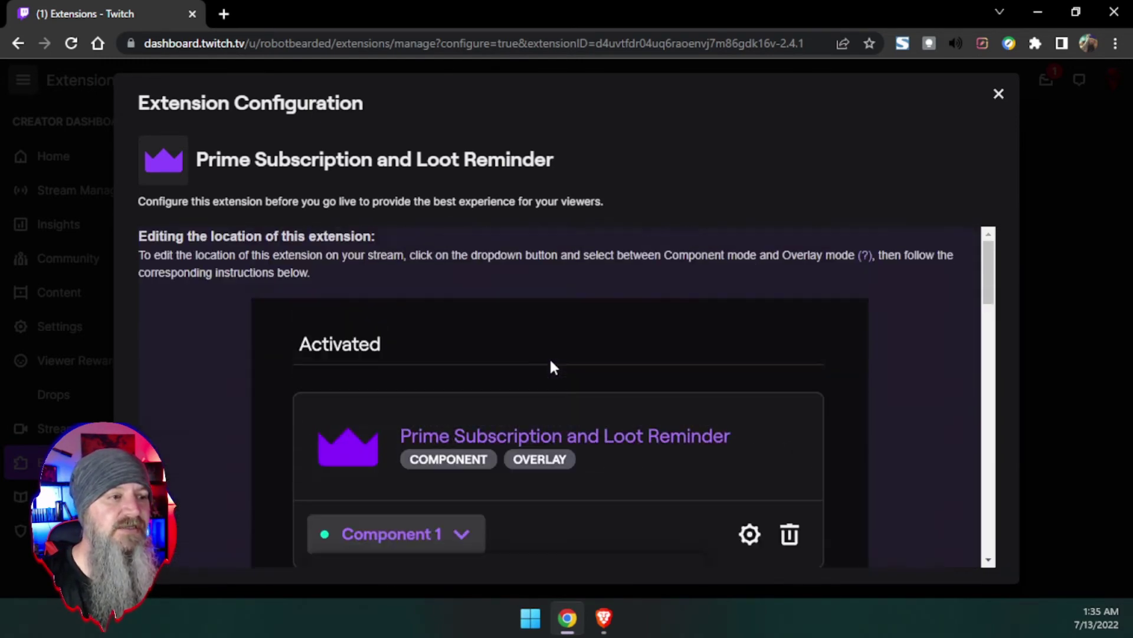
pyautogui.click(999, 94)
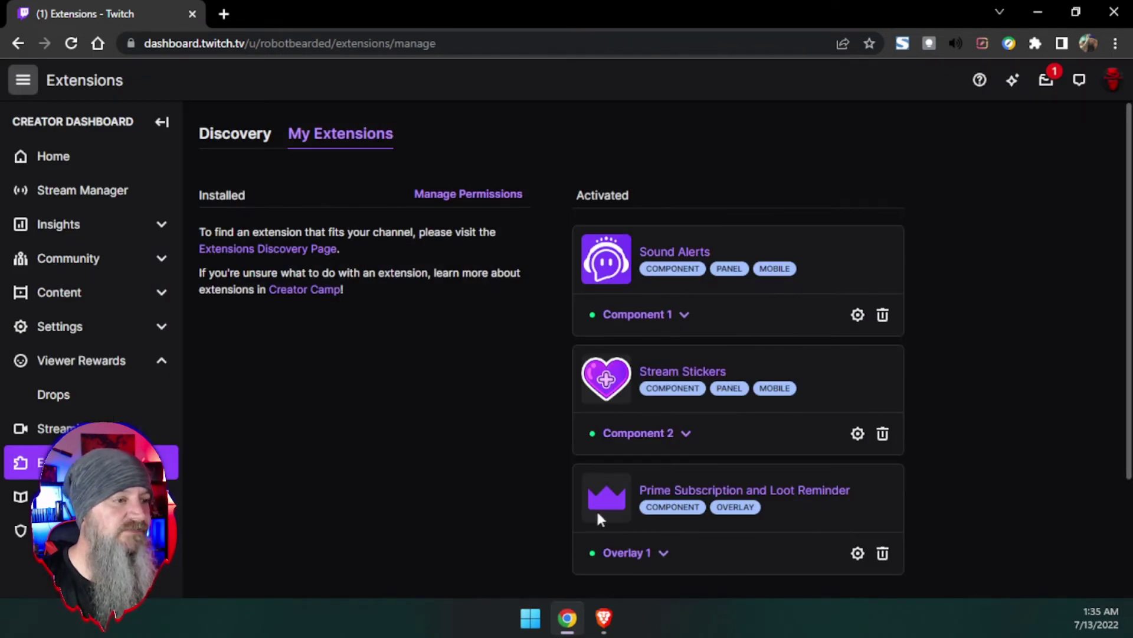
pyautogui.click(858, 315)
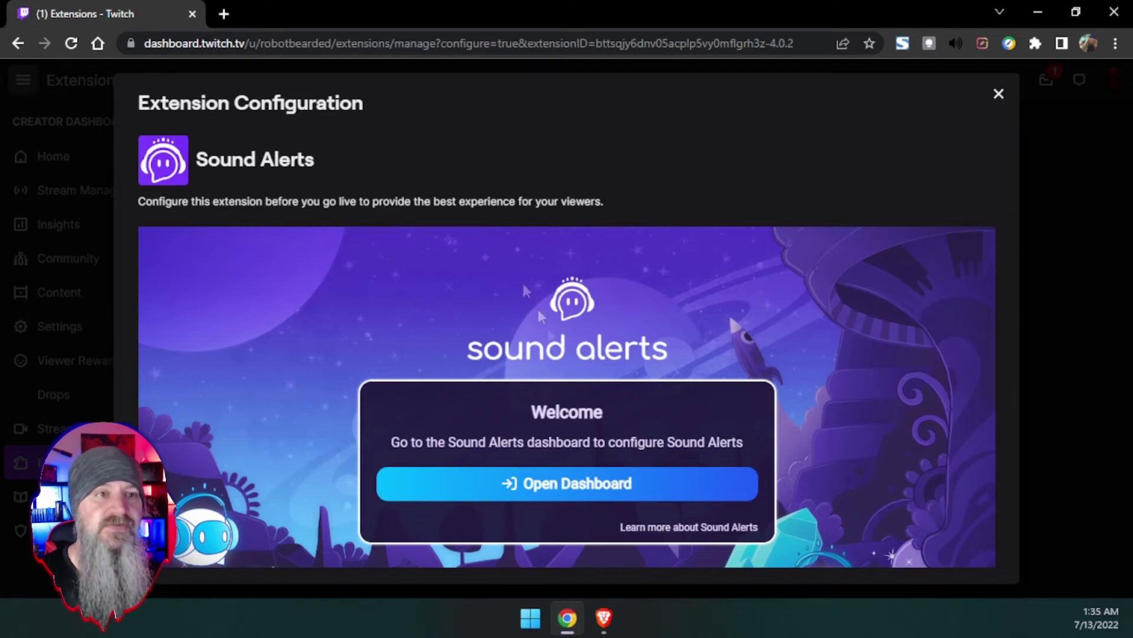
pyautogui.click(999, 95)
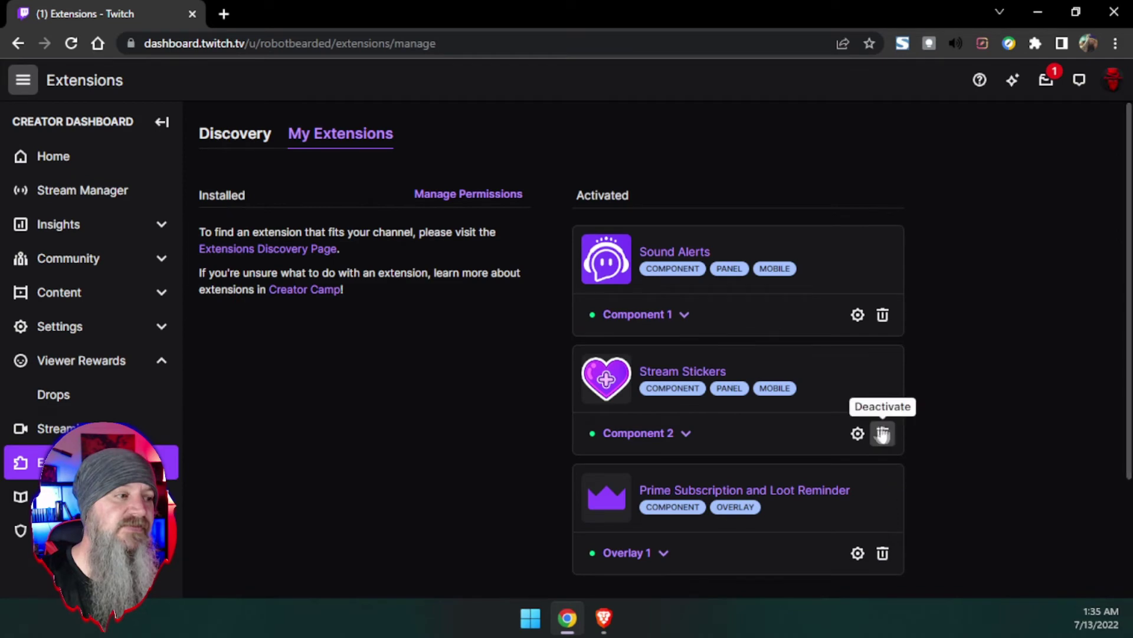
# - Open the Stream Stickers configuration, copy its browser source URL and finish the welcome setup
pyautogui.click(858, 433)
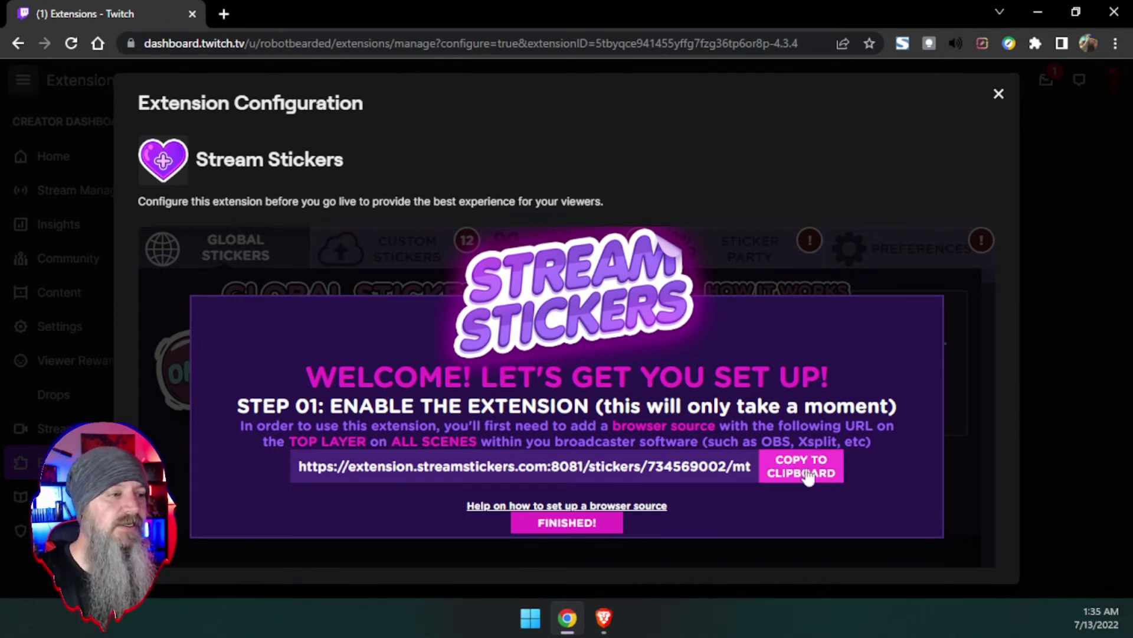
pyautogui.click(788, 475)
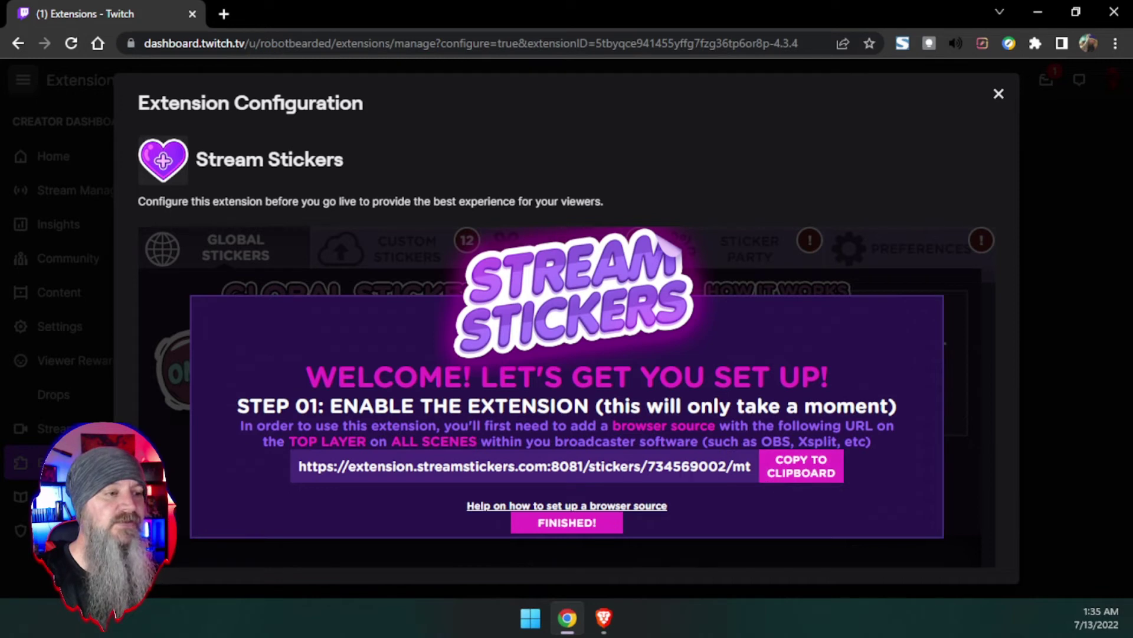
pyautogui.click(619, 522)
pyautogui.click(567, 537)
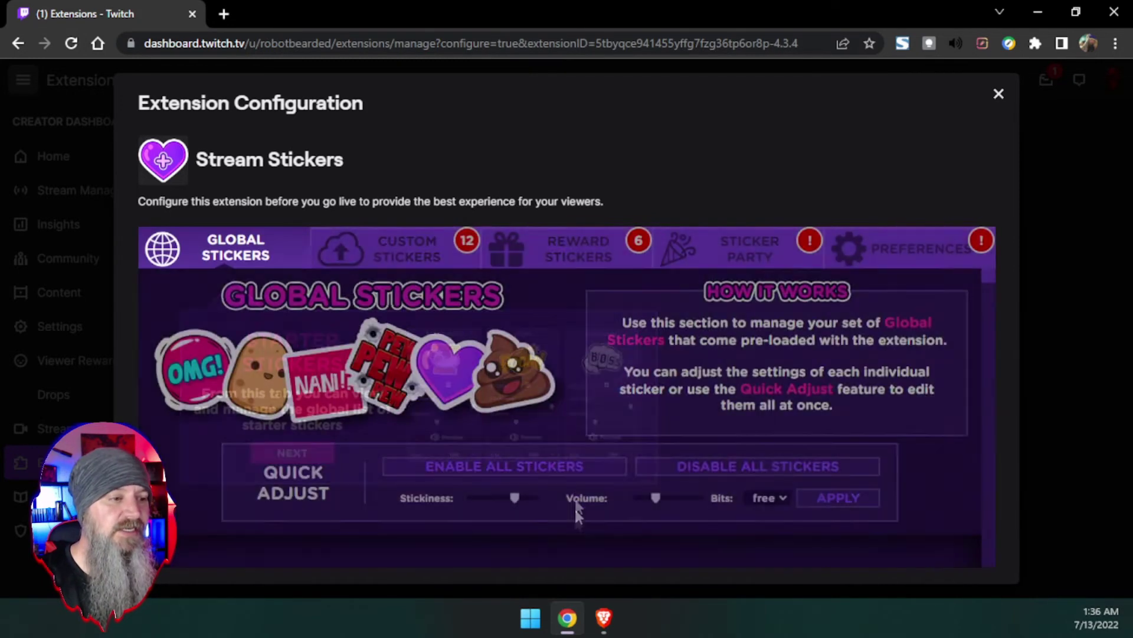
# - Go through the Stream Stickers guided tour up to Manage Preferences and close the tour
pyautogui.click(292, 460)
pyautogui.click(381, 447)
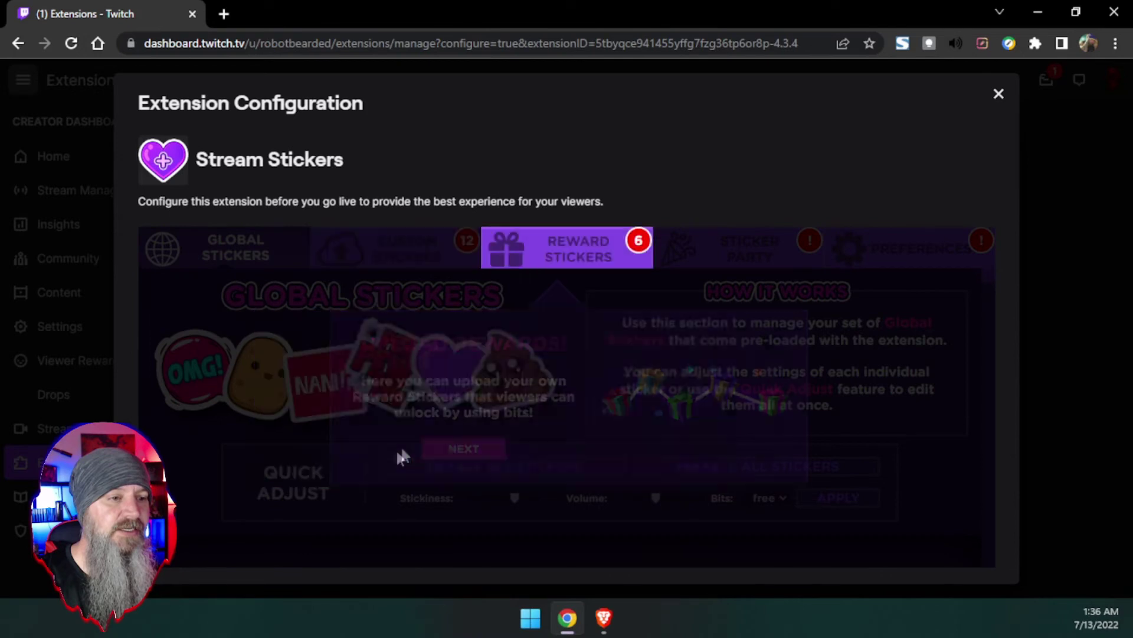
pyautogui.click(492, 452)
pyautogui.click(502, 452)
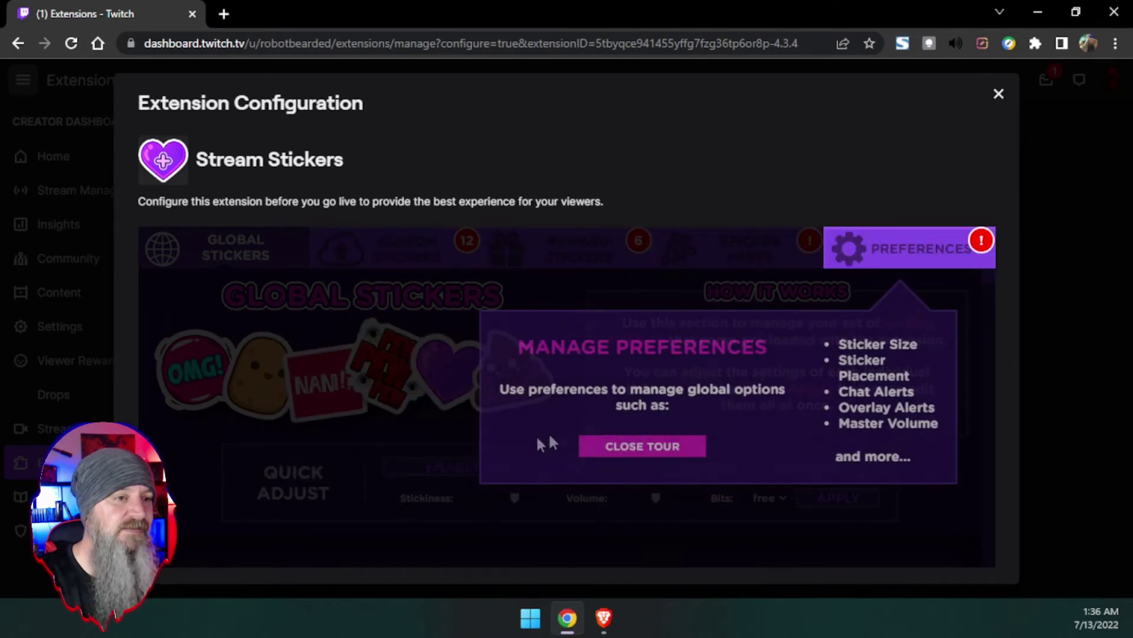
pyautogui.click(682, 444)
# - Disable the What the Duck?, Applause! and Boop! global stickers and close the Stream Stickers configuration
pyautogui.scroll(-6, 396, 430)
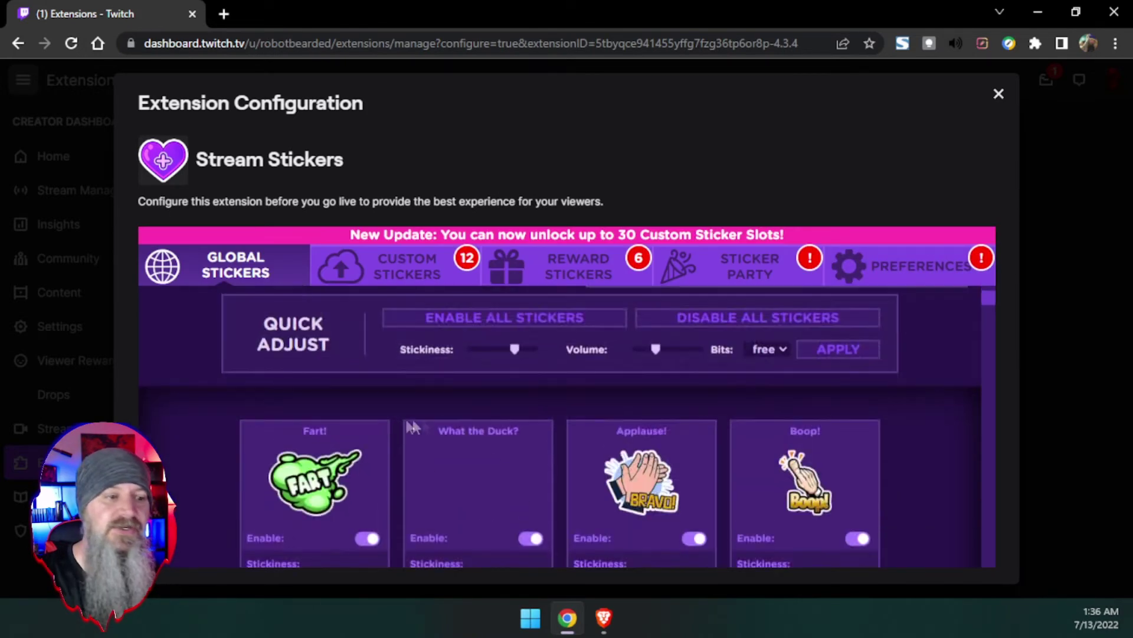
pyautogui.scroll(4, 571, 455)
pyautogui.scroll(-3, 570, 447)
pyautogui.click(531, 372)
pyautogui.click(691, 377)
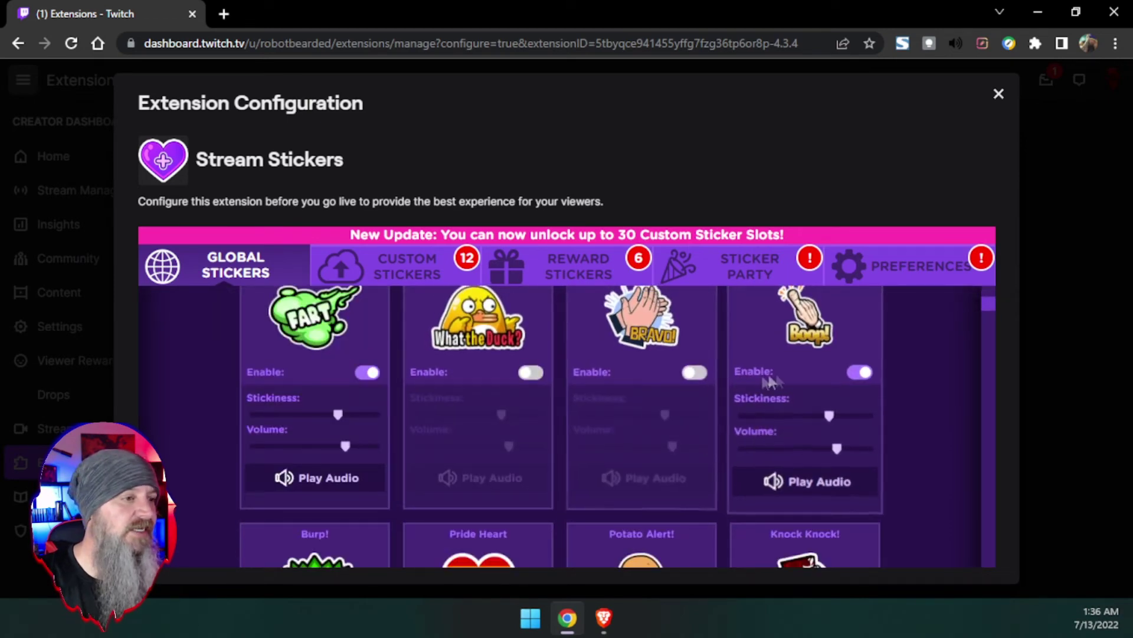
pyautogui.click(853, 371)
pyautogui.scroll(6, 546, 355)
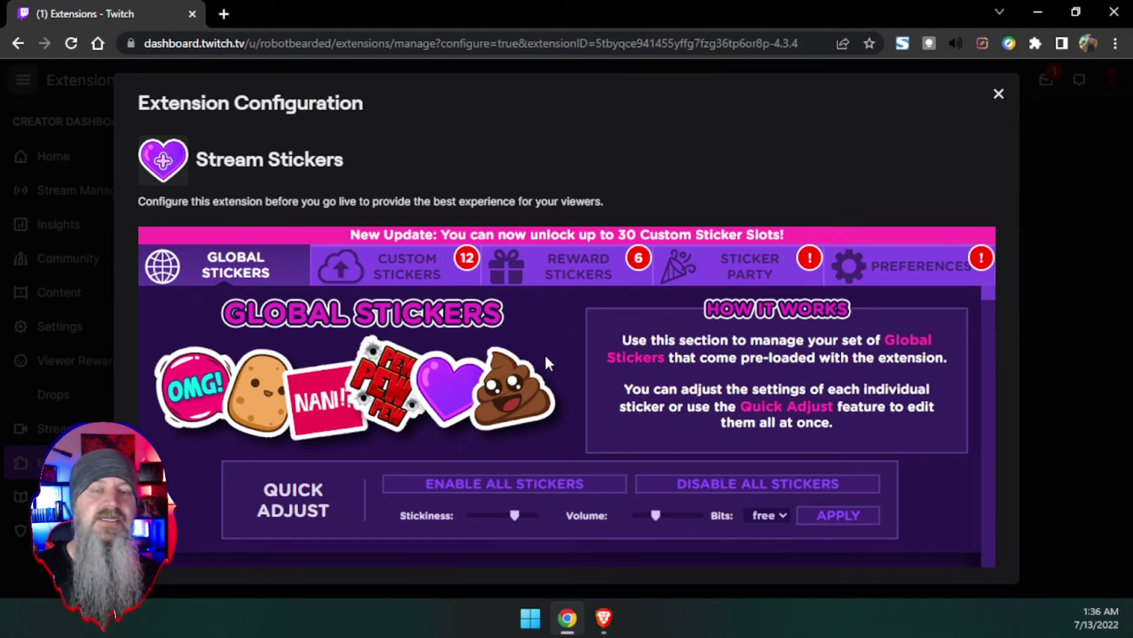
pyautogui.click(999, 94)
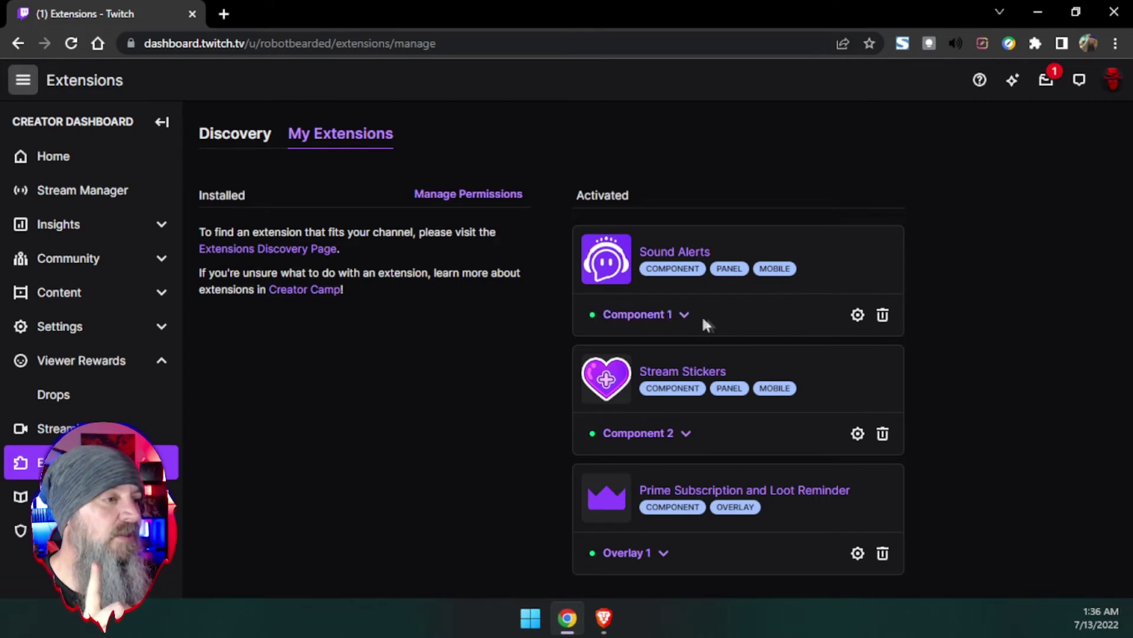
# - Examine the slot and uninstall options of the activated Sound Alerts extension without changing anything
pyautogui.click(687, 318)
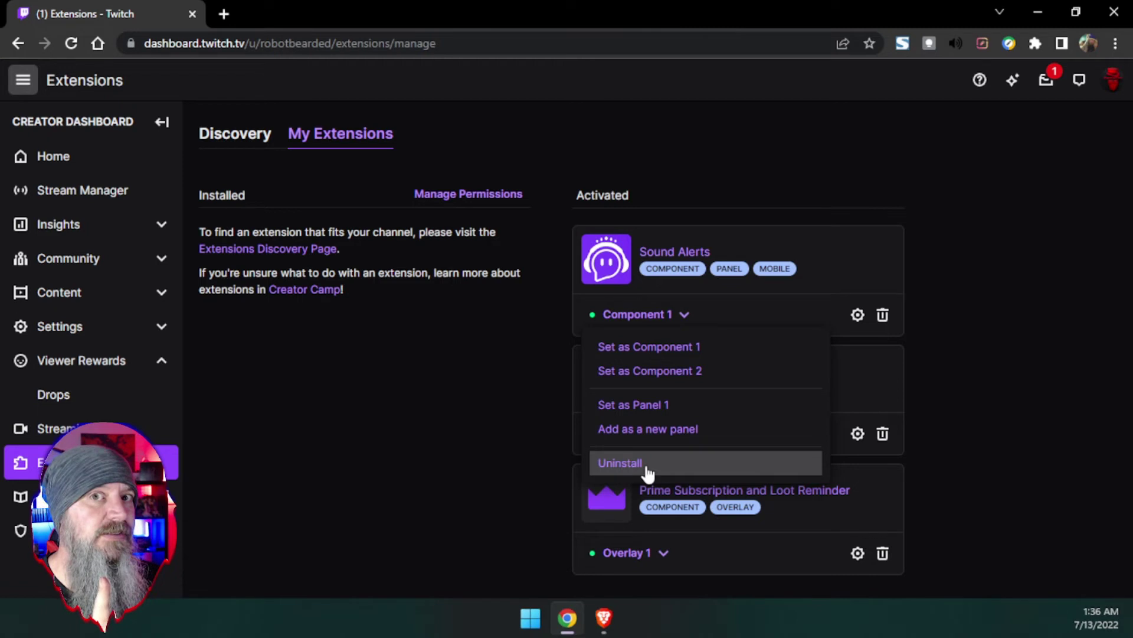
pyautogui.click(822, 254)
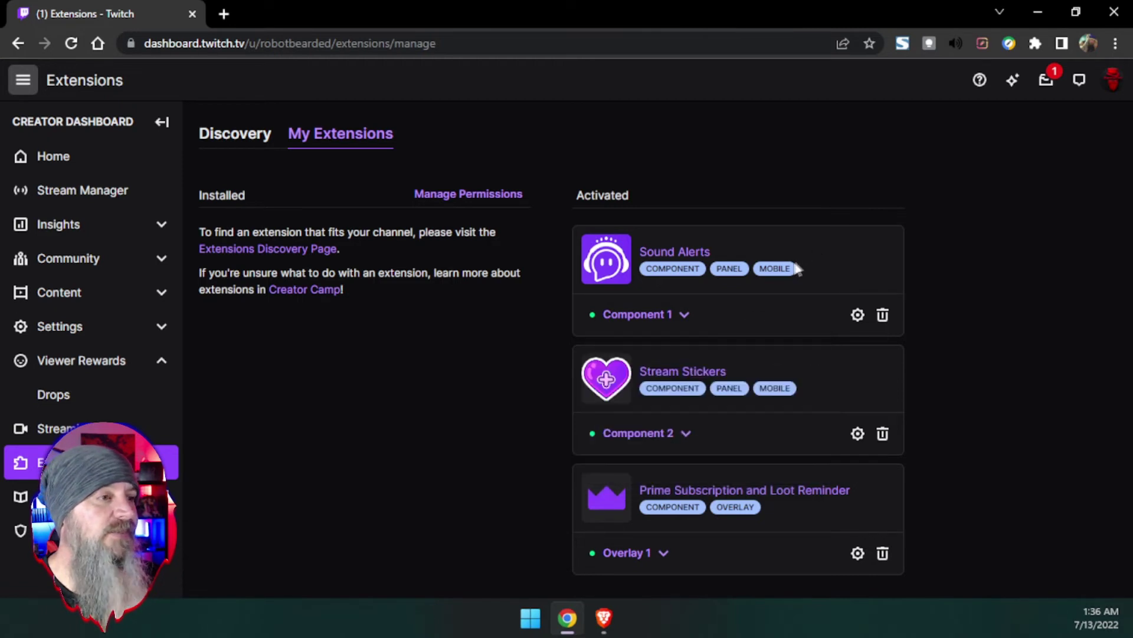
pyautogui.click(659, 318)
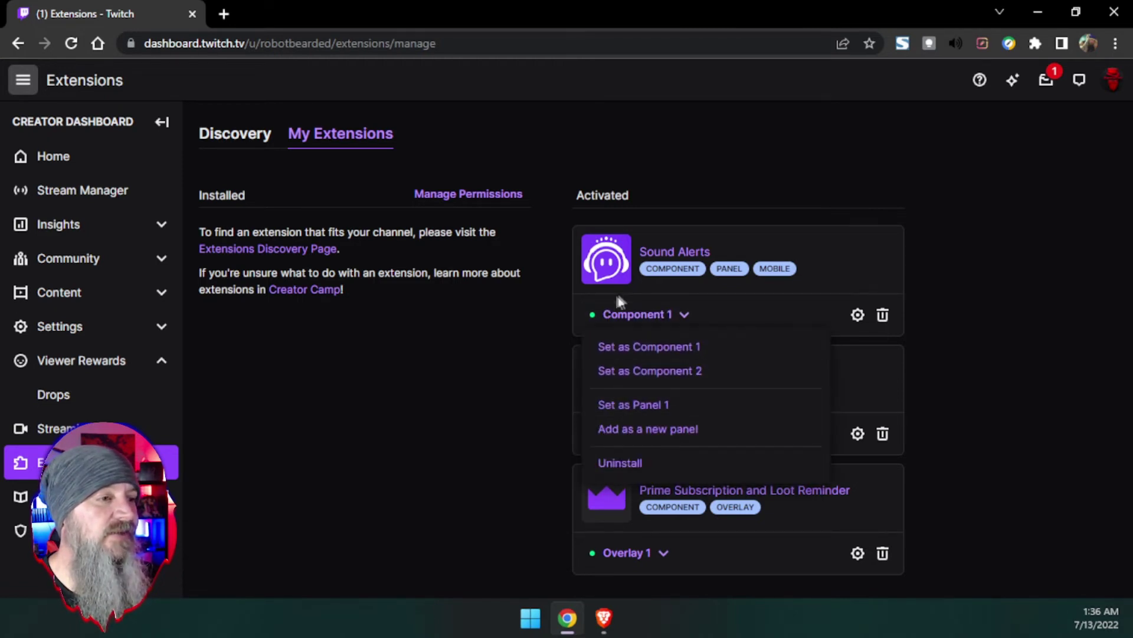
pyautogui.click(543, 281)
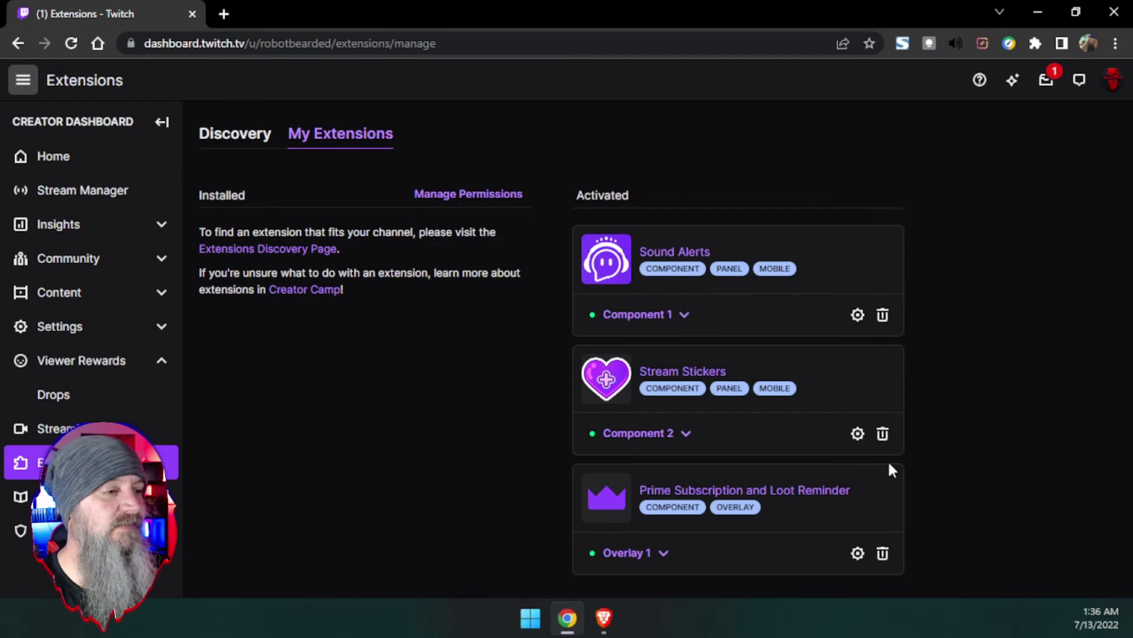
# - Deactivate the Stream Stickers extension and reload the extensions page
pyautogui.click(883, 435)
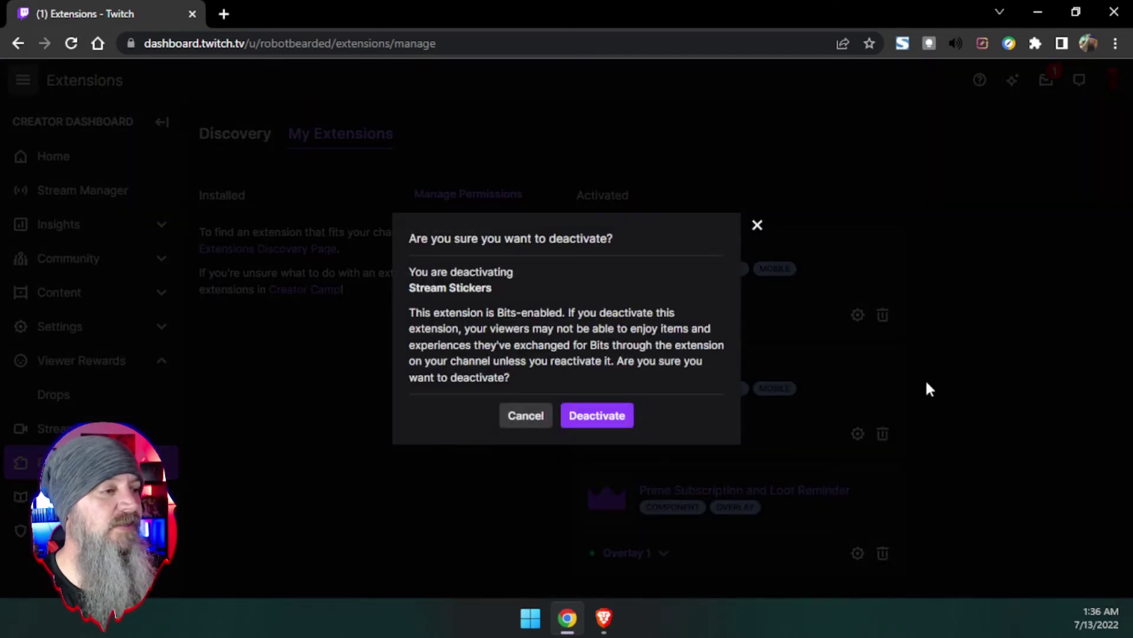
pyautogui.click(525, 415)
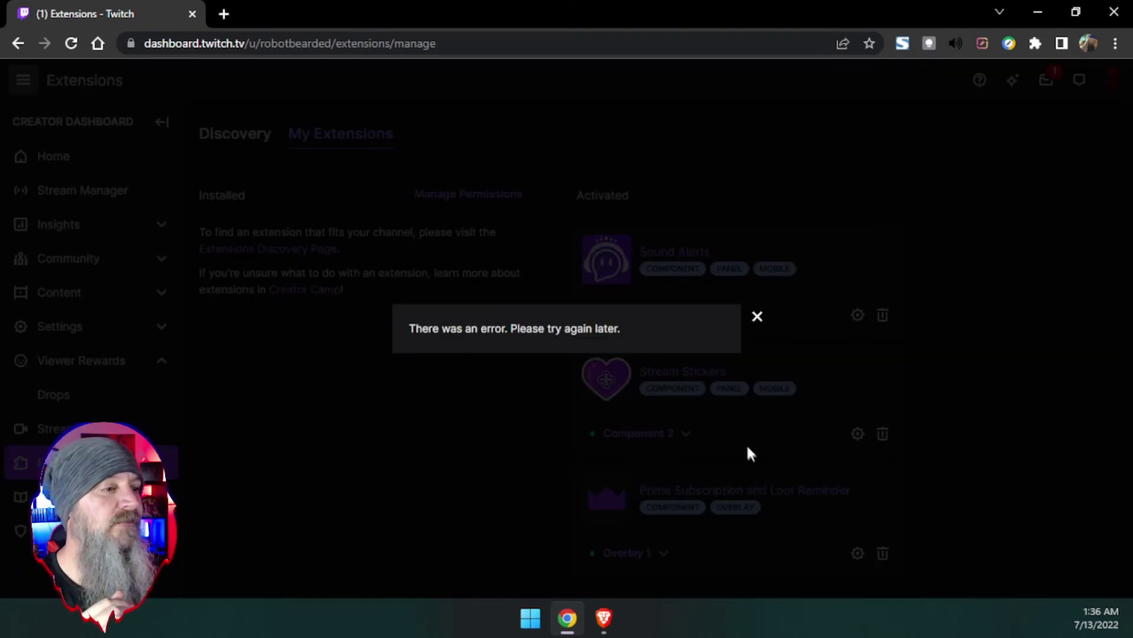
pyautogui.click(754, 331)
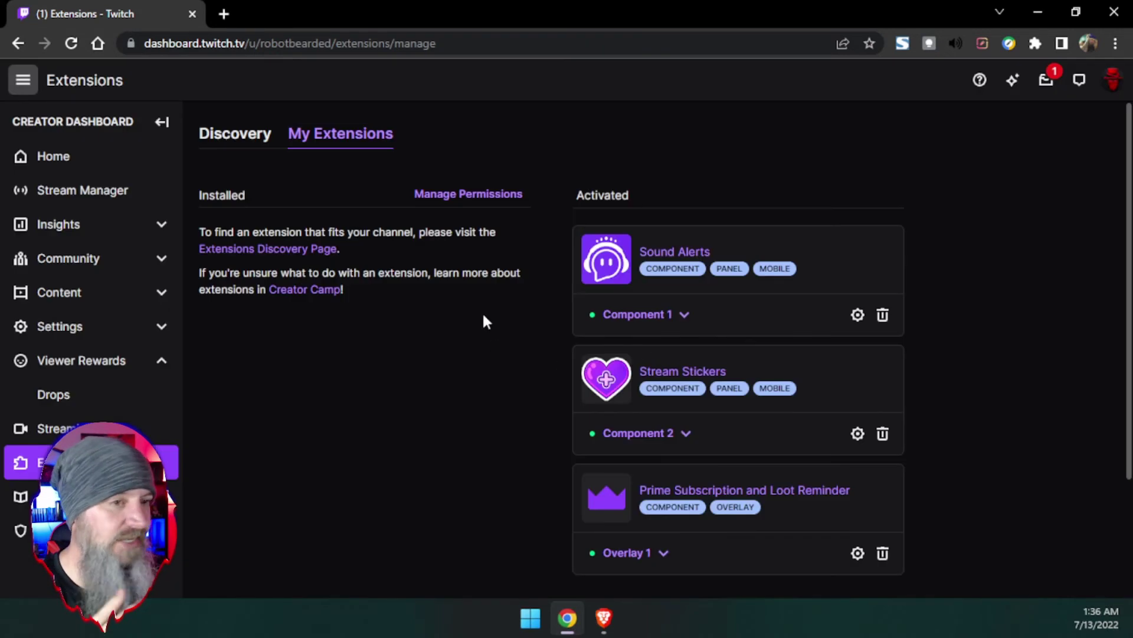
pyautogui.click(71, 43)
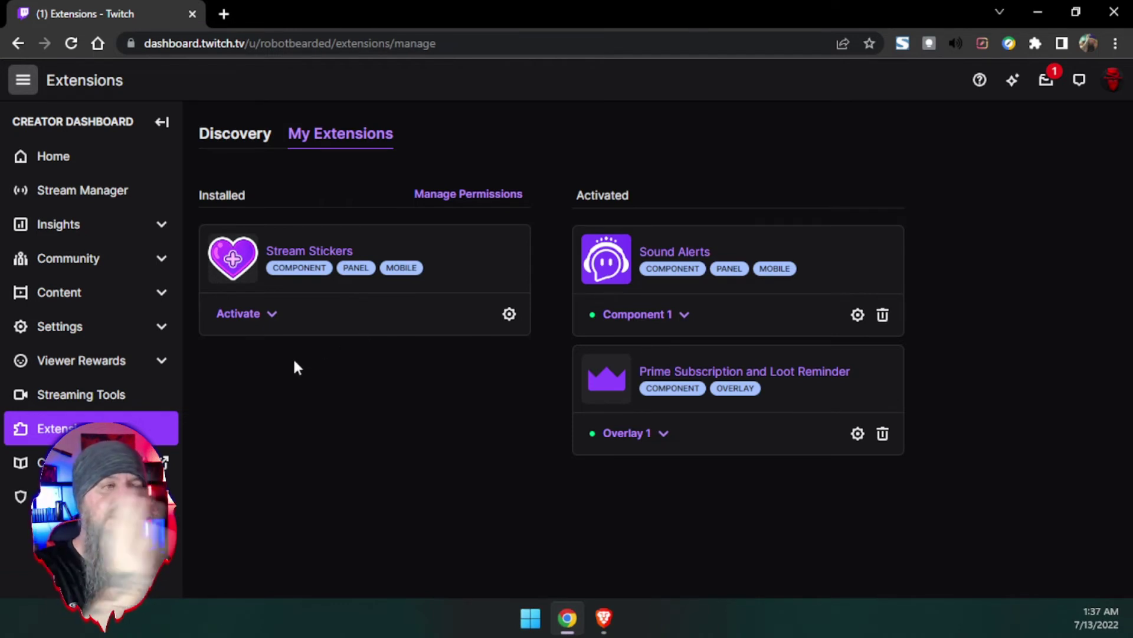
# - Uninstall the Prime Subscription and Loot Reminder extension and reload the extensions page
pyautogui.click(637, 437)
pyautogui.click(621, 558)
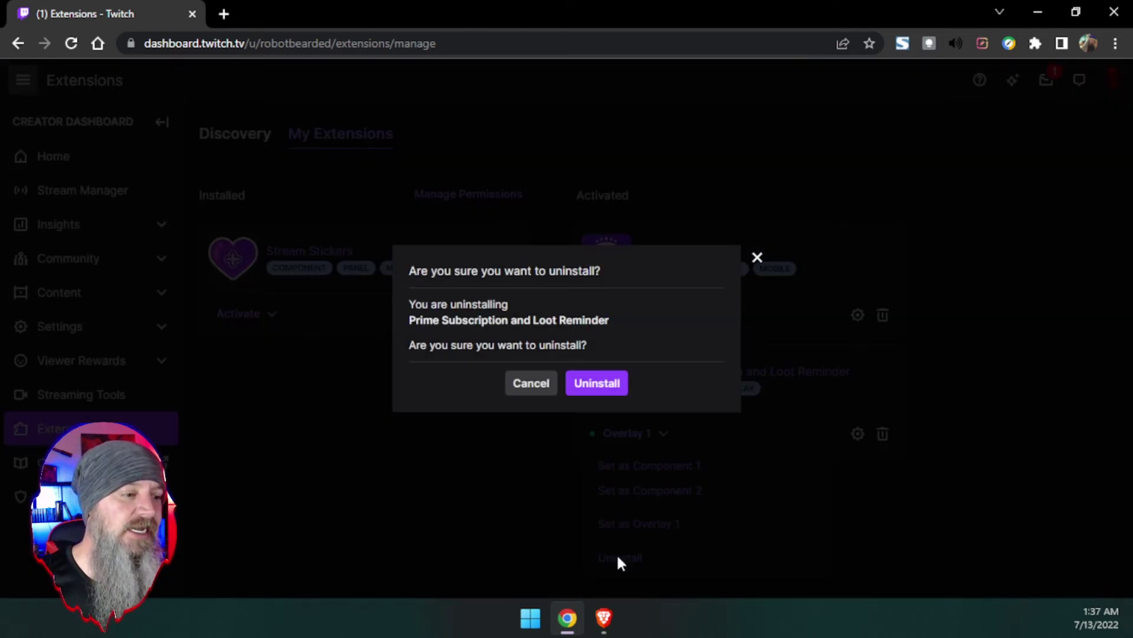
pyautogui.click(598, 384)
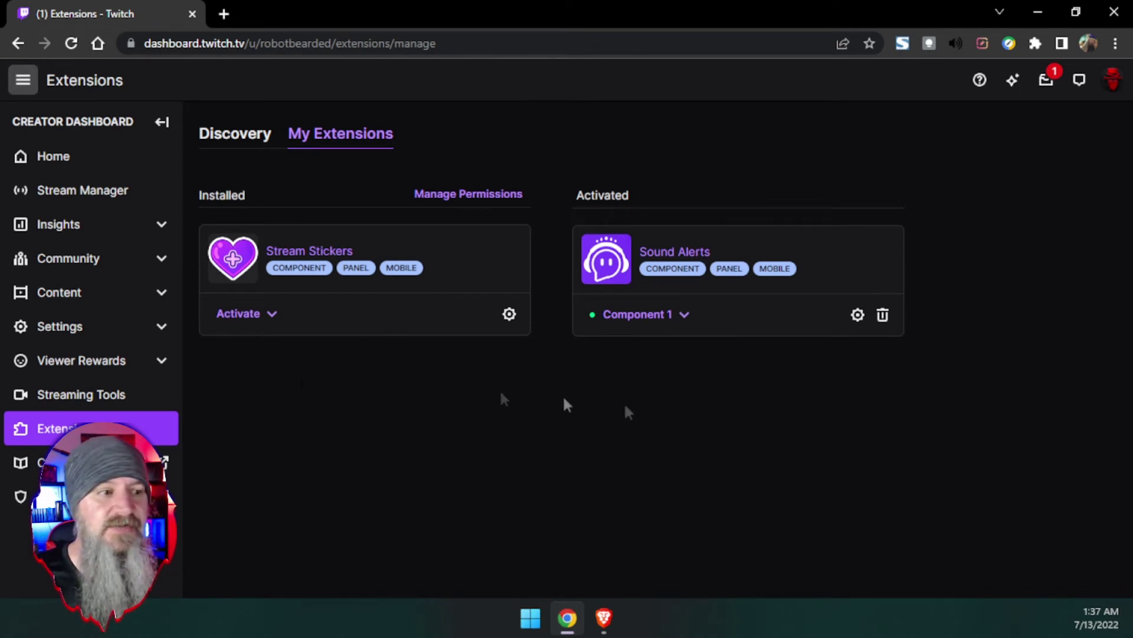
pyautogui.click(72, 44)
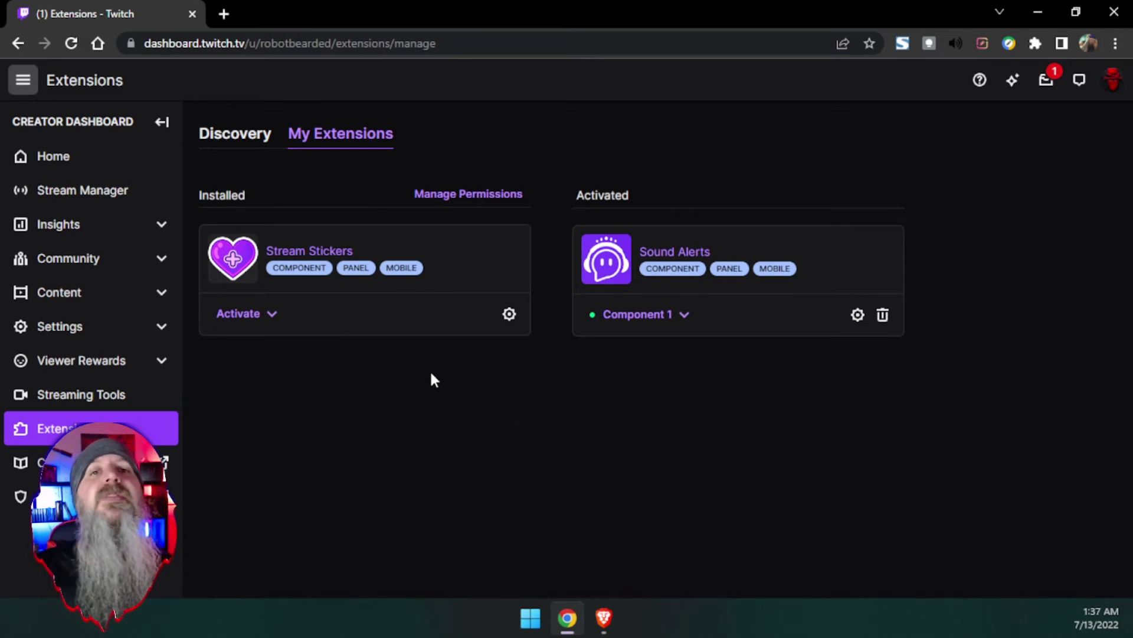
# - Search the extension discovery page for "prime" and install Prime Subscription and Loot Reminder
pyautogui.click(225, 142)
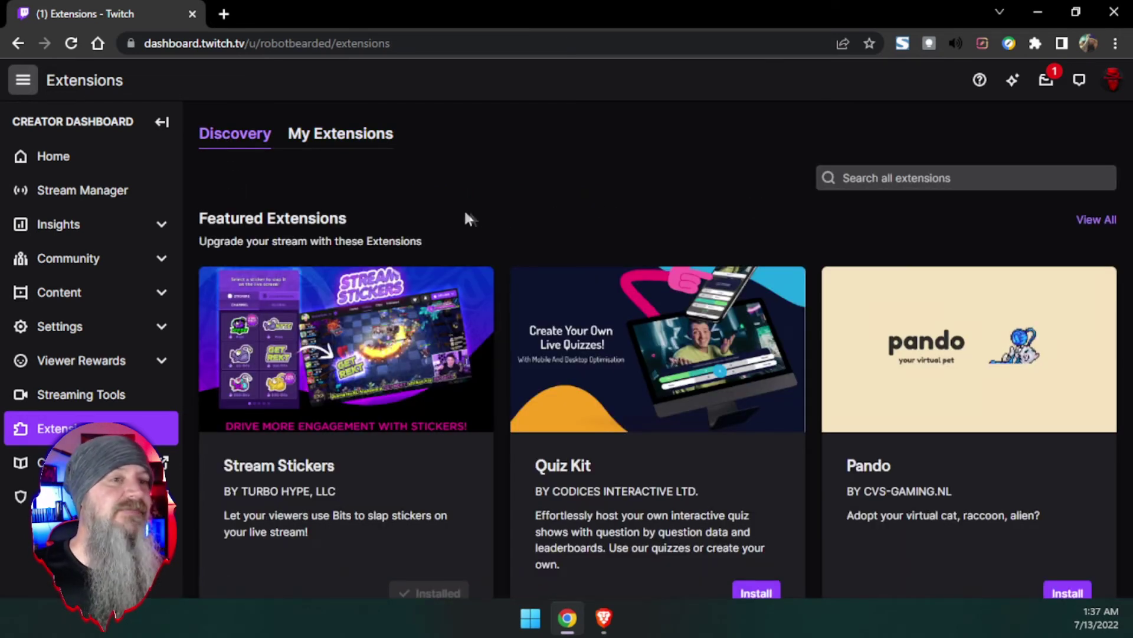
pyautogui.click(850, 178)
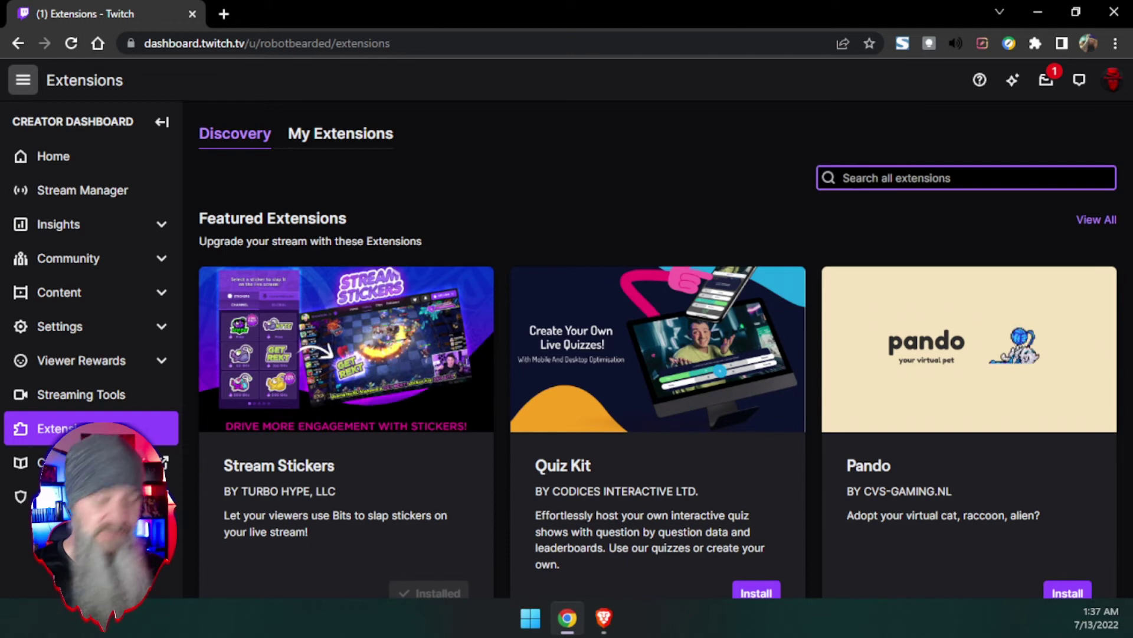
pyautogui.write('prime')
pyautogui.press('Return')
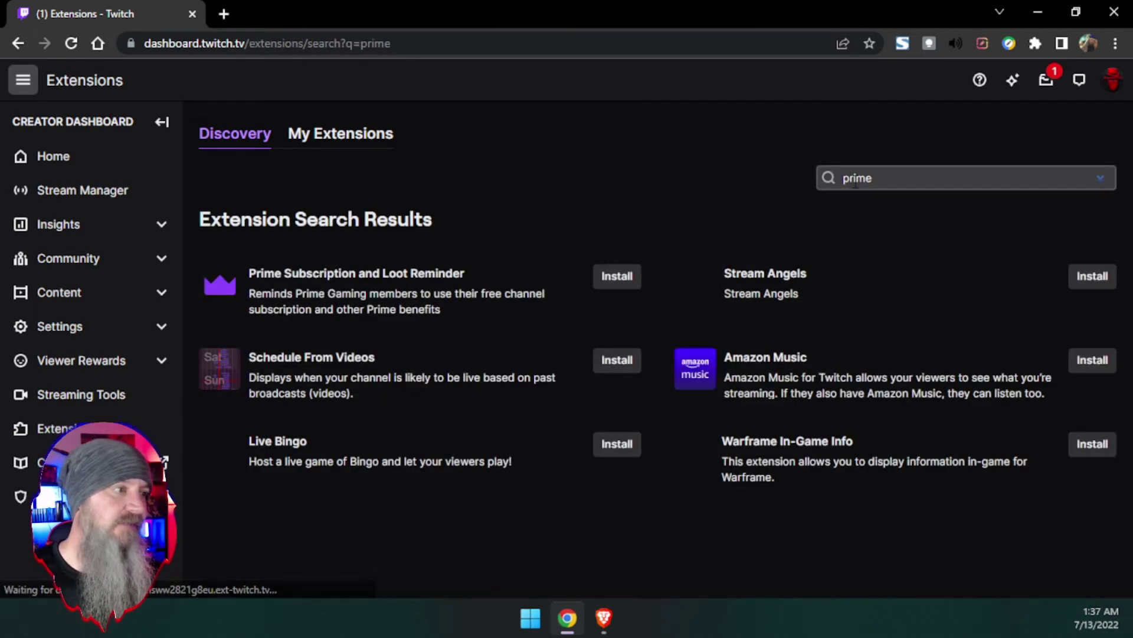
pyautogui.click(602, 282)
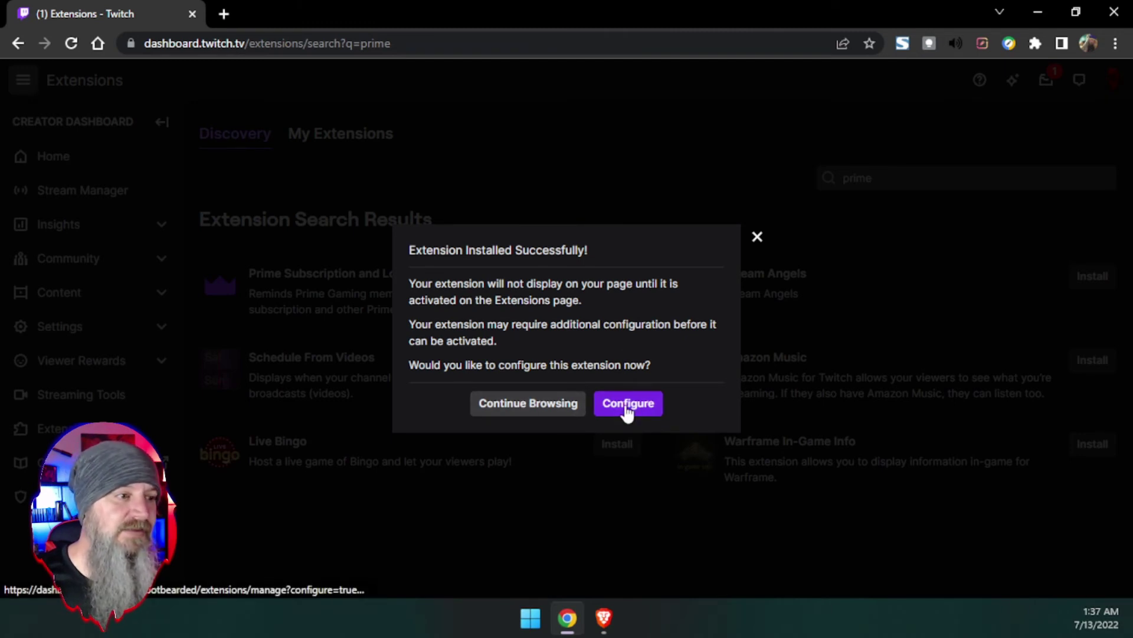
# - Continue past the install confirmation without configuring and deactivate the Sound Alerts extension in the list of own extensions
pyautogui.click(502, 403)
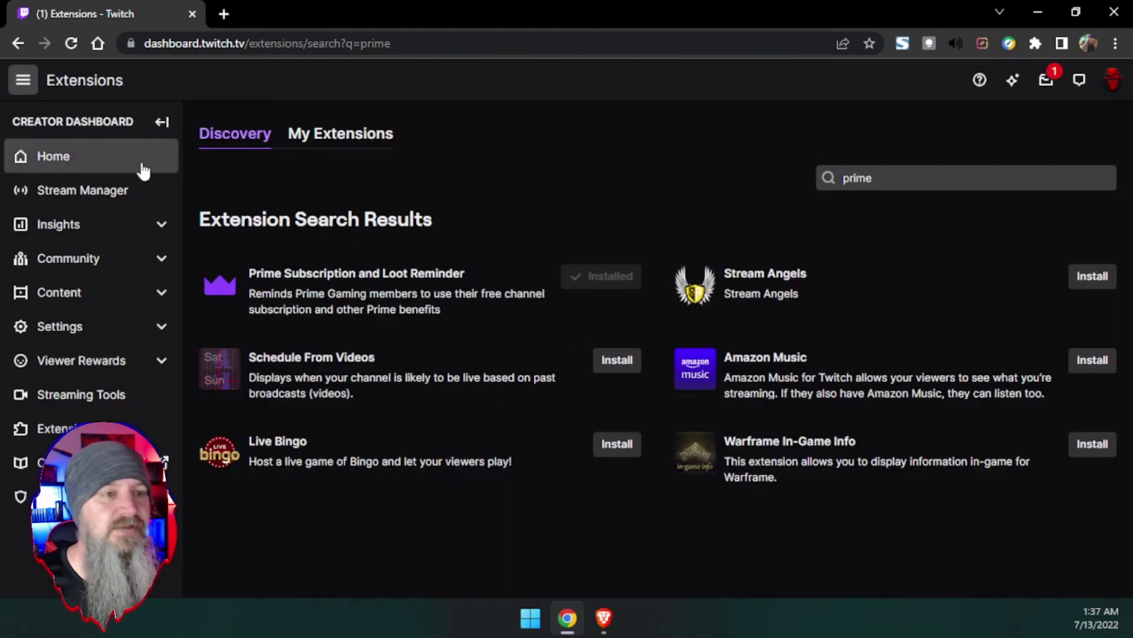
pyautogui.click(330, 137)
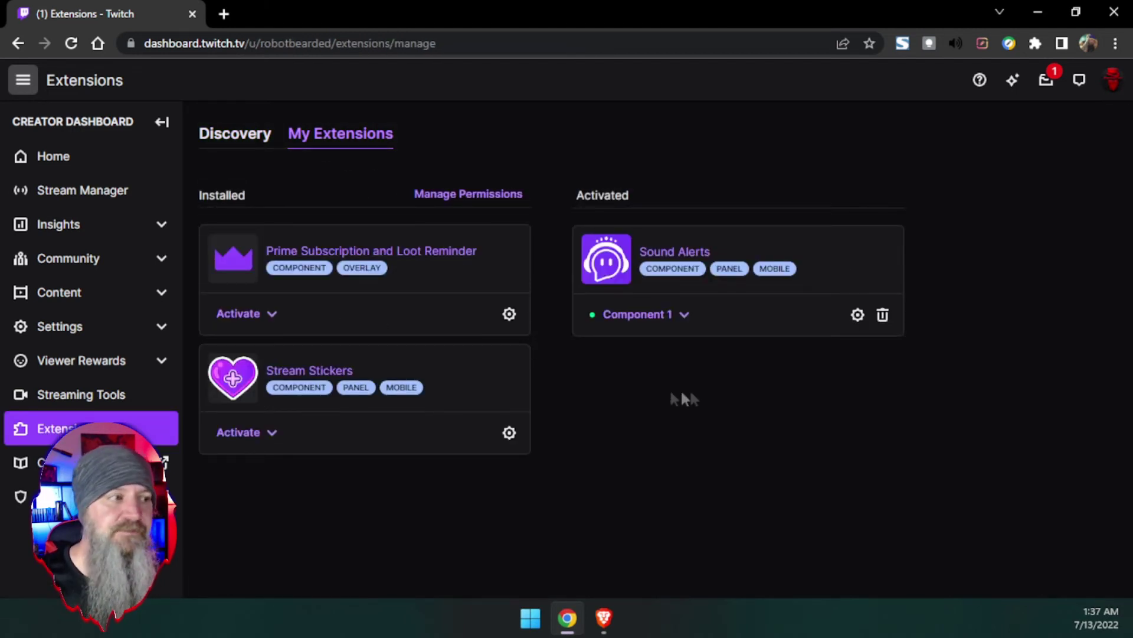
pyautogui.click(884, 315)
pyautogui.click(613, 414)
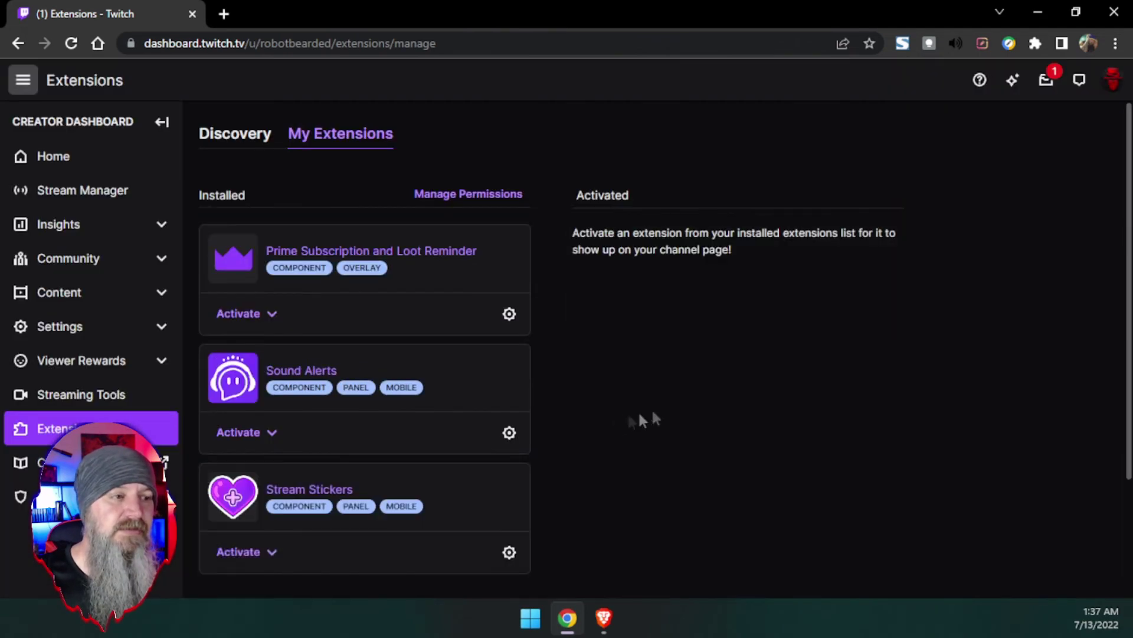
pyautogui.click(248, 432)
pyautogui.click(661, 433)
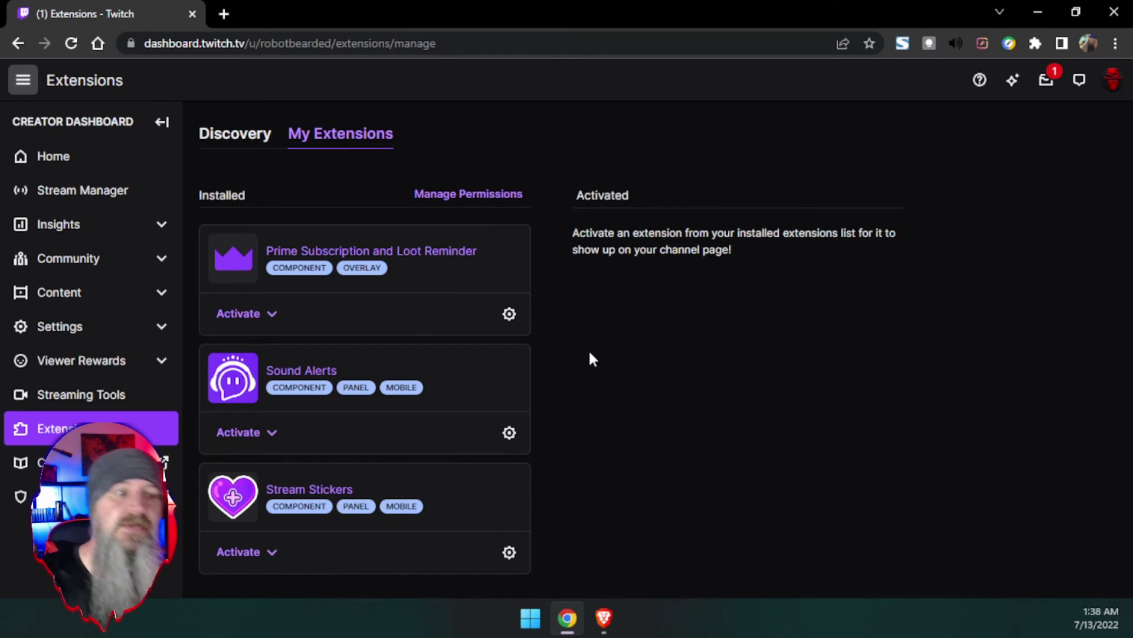
# - Browse the extension discovery page's featured, Get Started With Extensions, New and Noteworthy, and Schedule and Countdowns sections
pyautogui.click(246, 125)
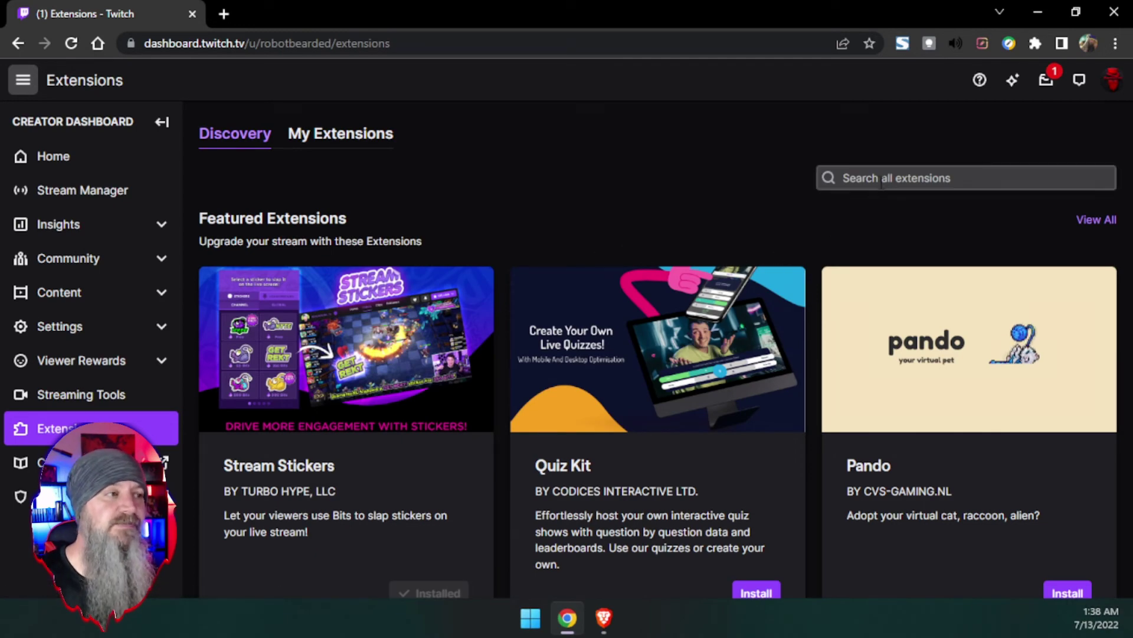
pyautogui.scroll(-1, 746, 272)
pyautogui.scroll(-10, 597, 349)
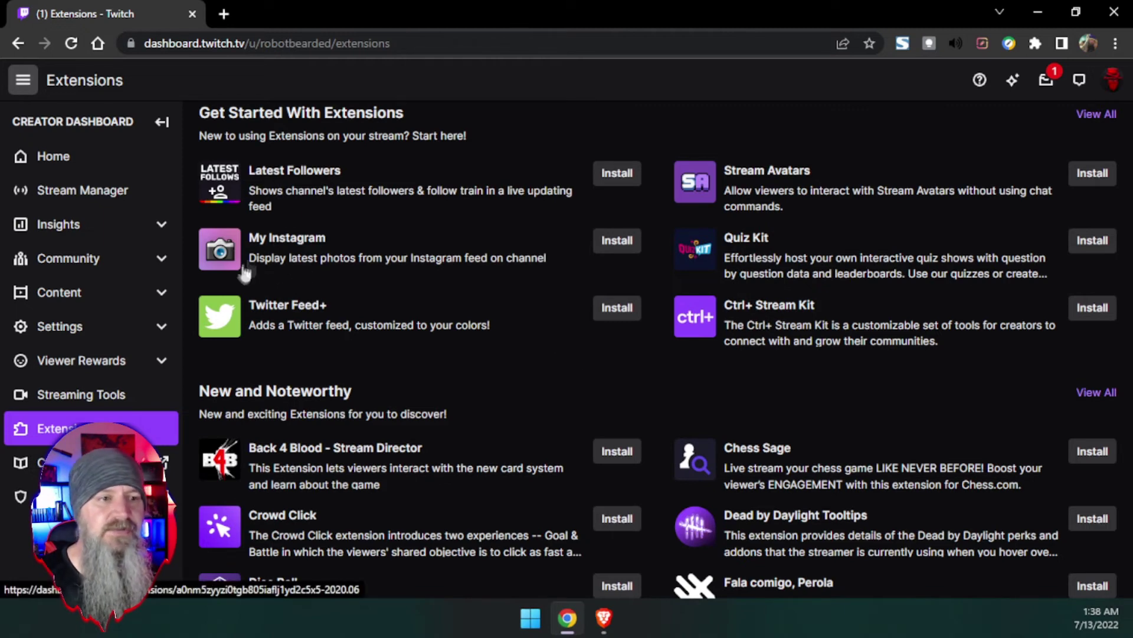
pyautogui.scroll(-3, 614, 328)
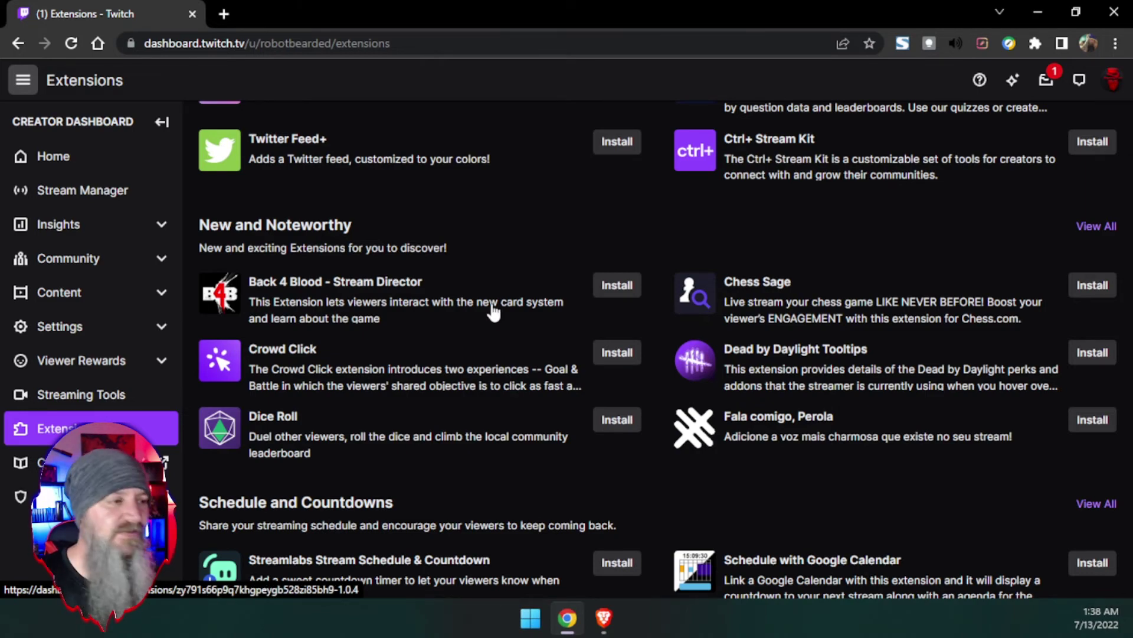
pyautogui.scroll(-3, 493, 312)
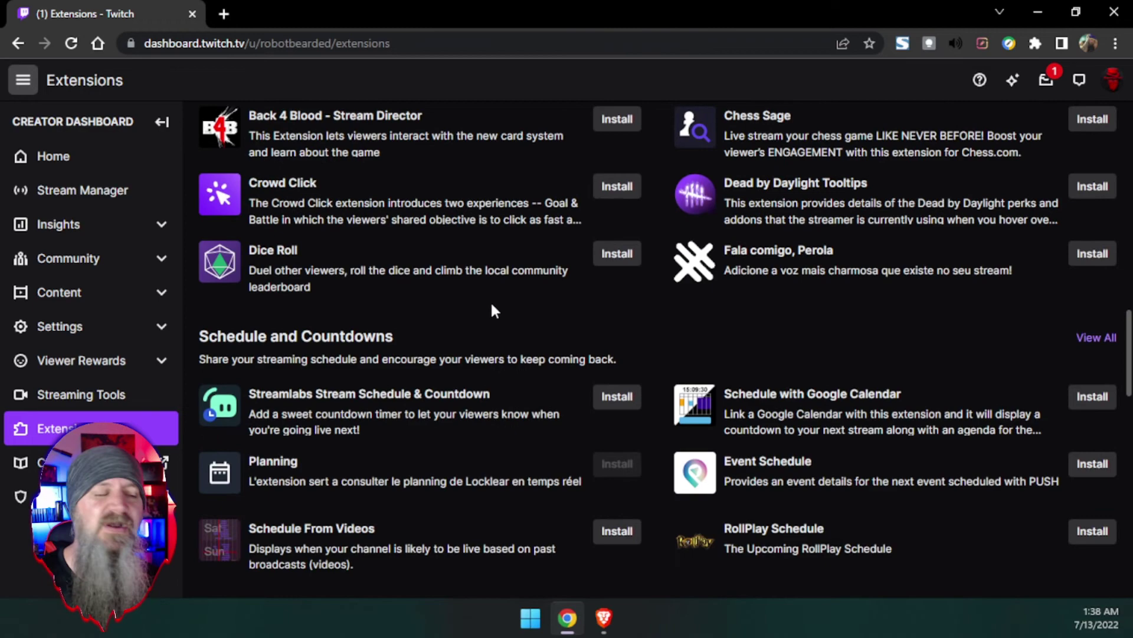
pyautogui.scroll(-2, 494, 311)
pyautogui.scroll(-1, 494, 312)
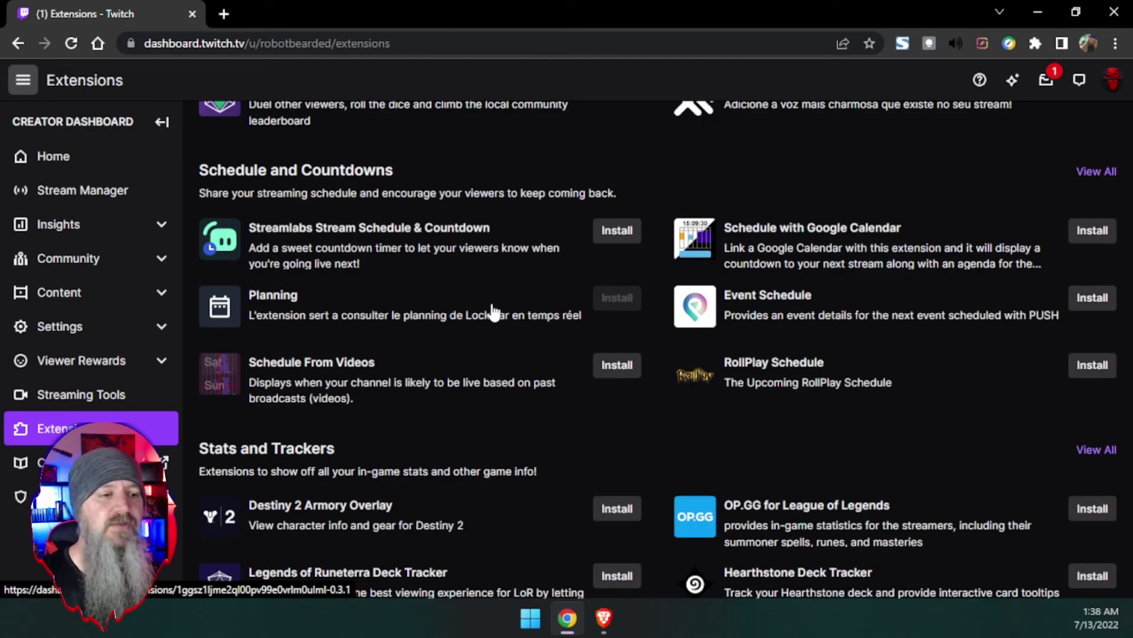
pyautogui.scroll(10, 496, 308)
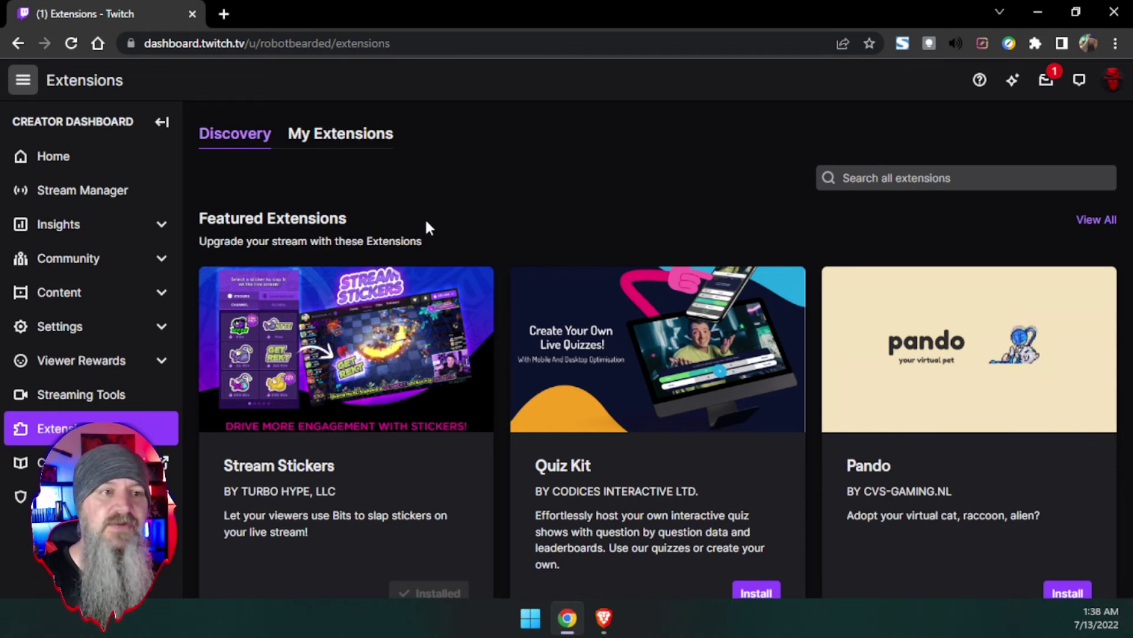
# - Open Creator Camp, review its home page topics from Twitch 101 through Monetize your Content, and close it
pyautogui.click(171, 459)
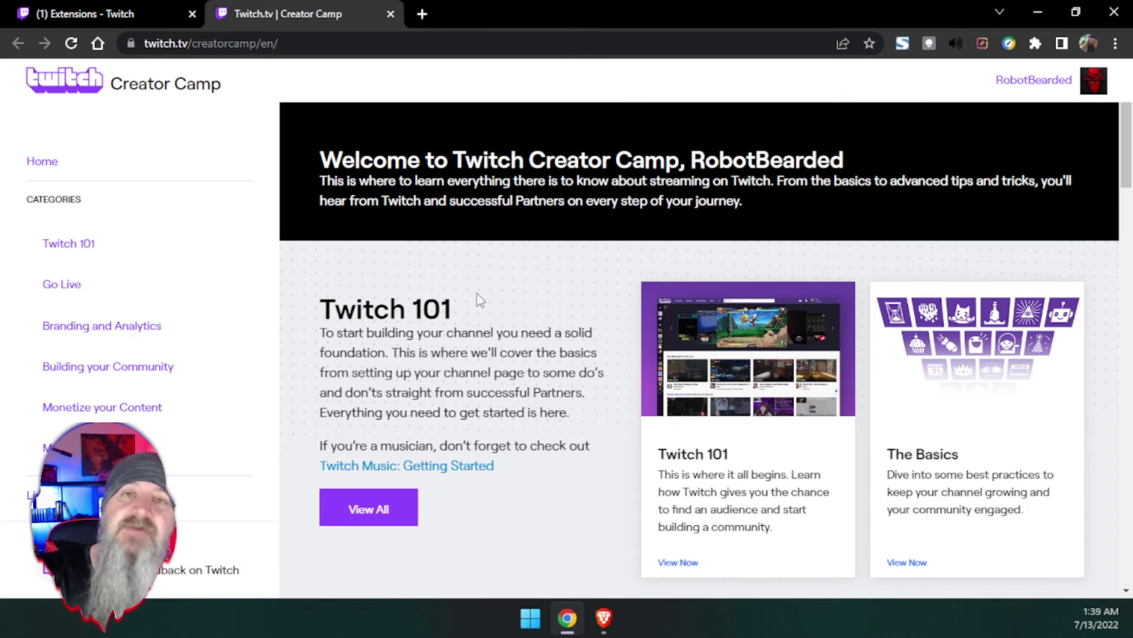
pyautogui.scroll(-2, 524, 324)
pyautogui.scroll(-2, 523, 327)
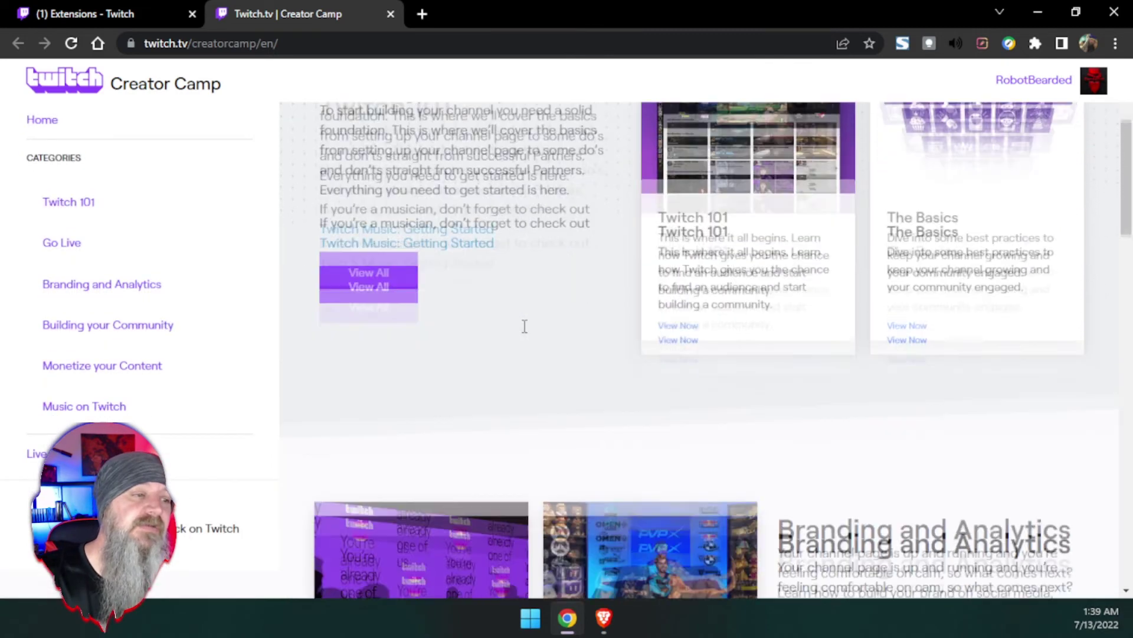
pyautogui.scroll(4, 523, 327)
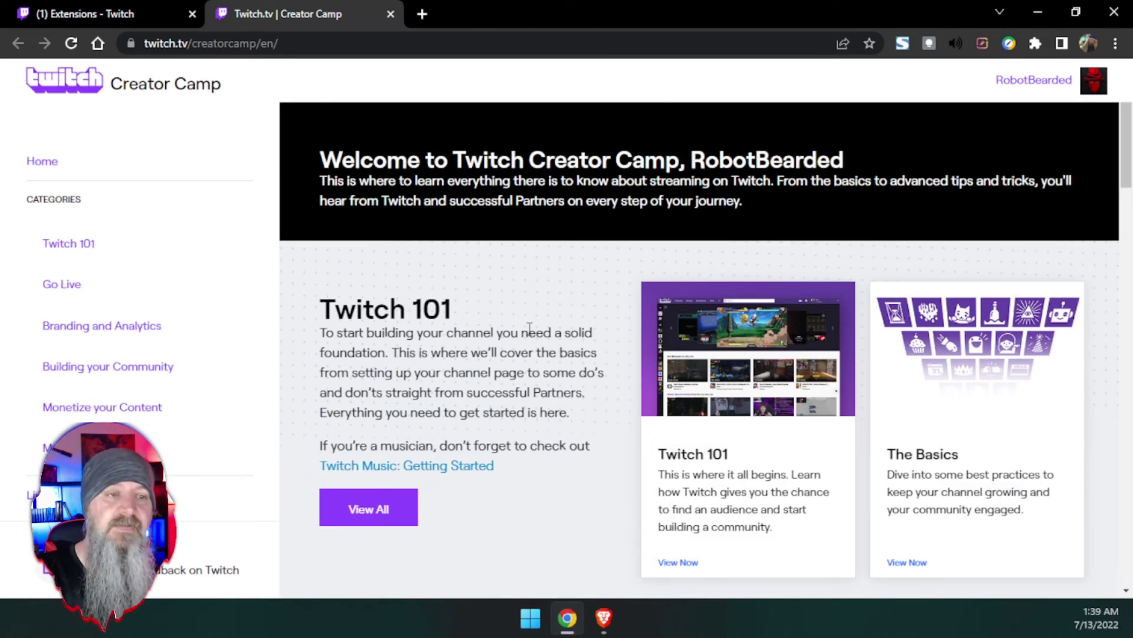
pyautogui.scroll(-10, 549, 342)
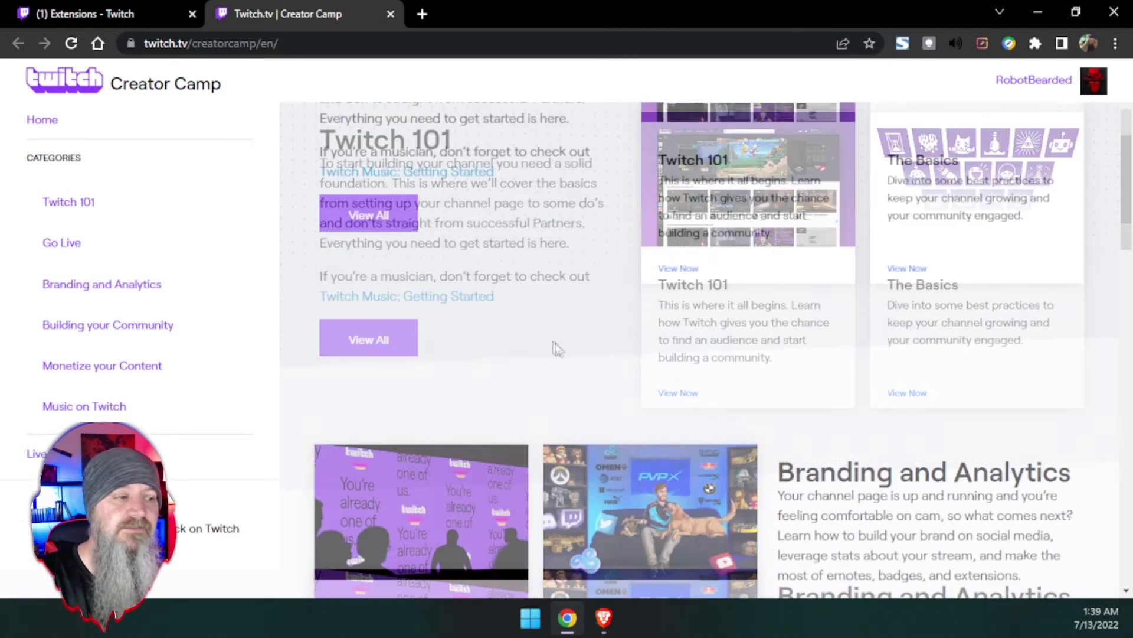
pyautogui.scroll(-15, 562, 350)
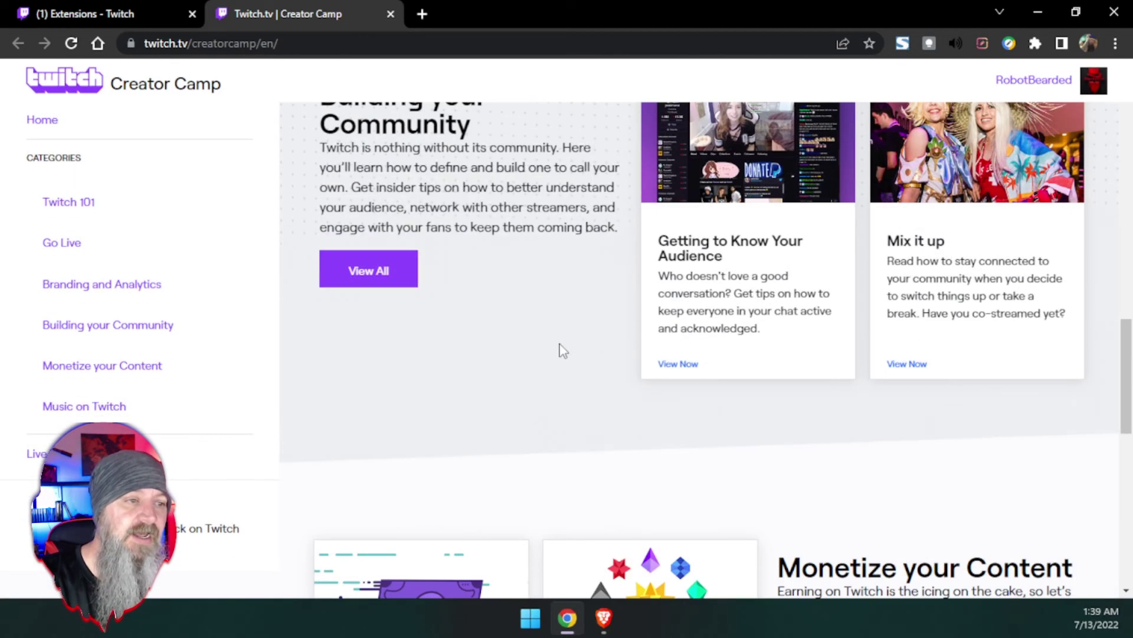
pyautogui.scroll(-4, 560, 348)
pyautogui.scroll(15, 561, 348)
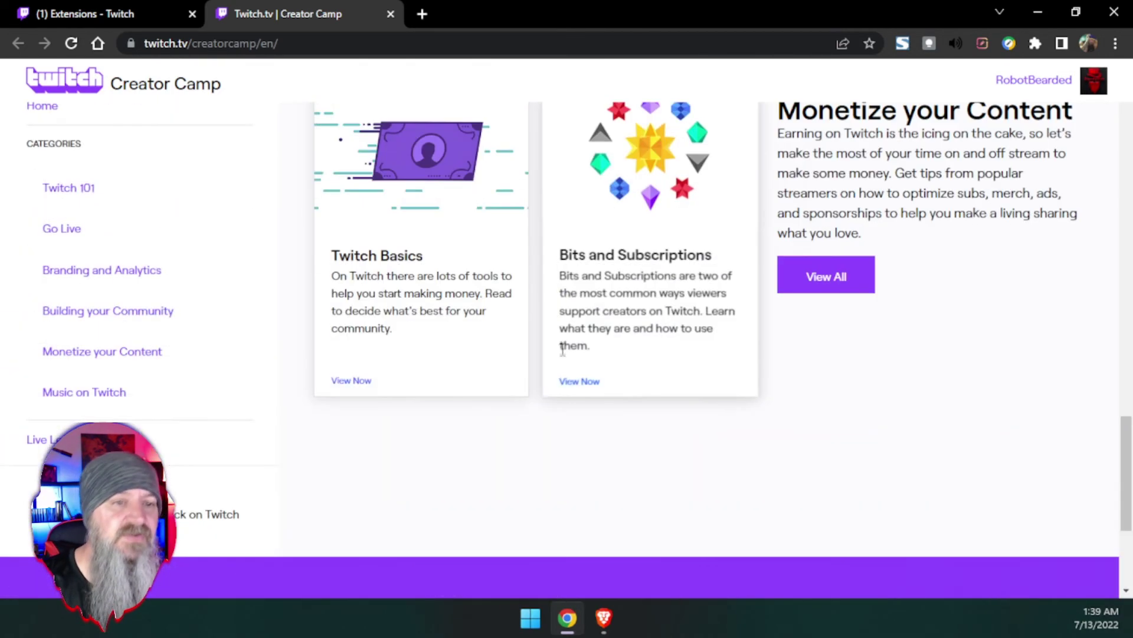
pyautogui.scroll(10, 563, 351)
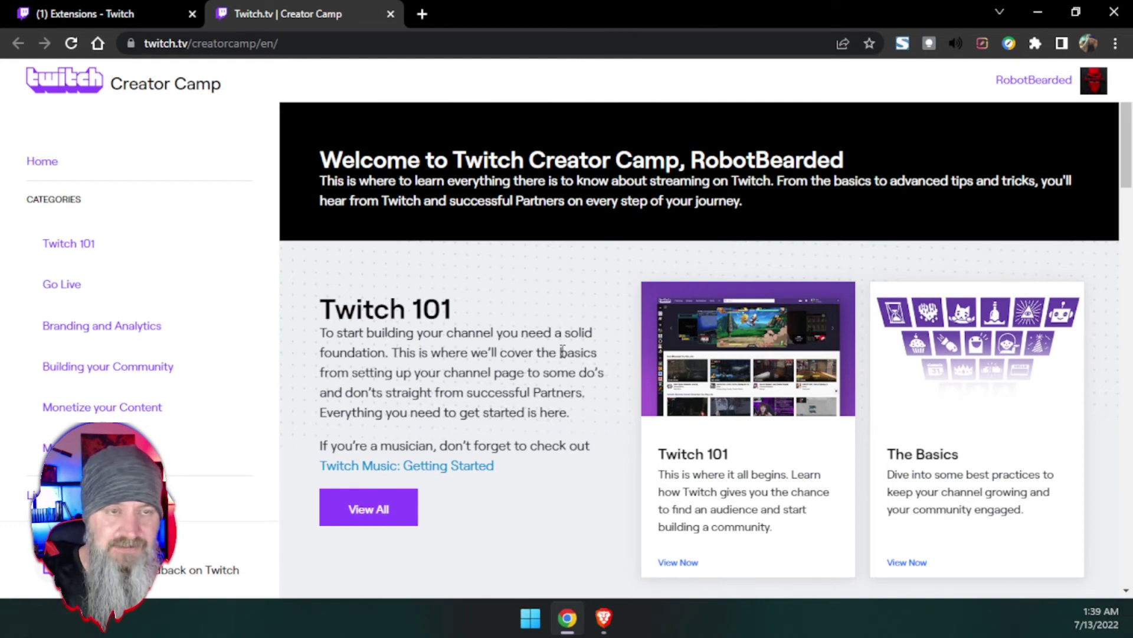
pyautogui.scroll(-8, 562, 351)
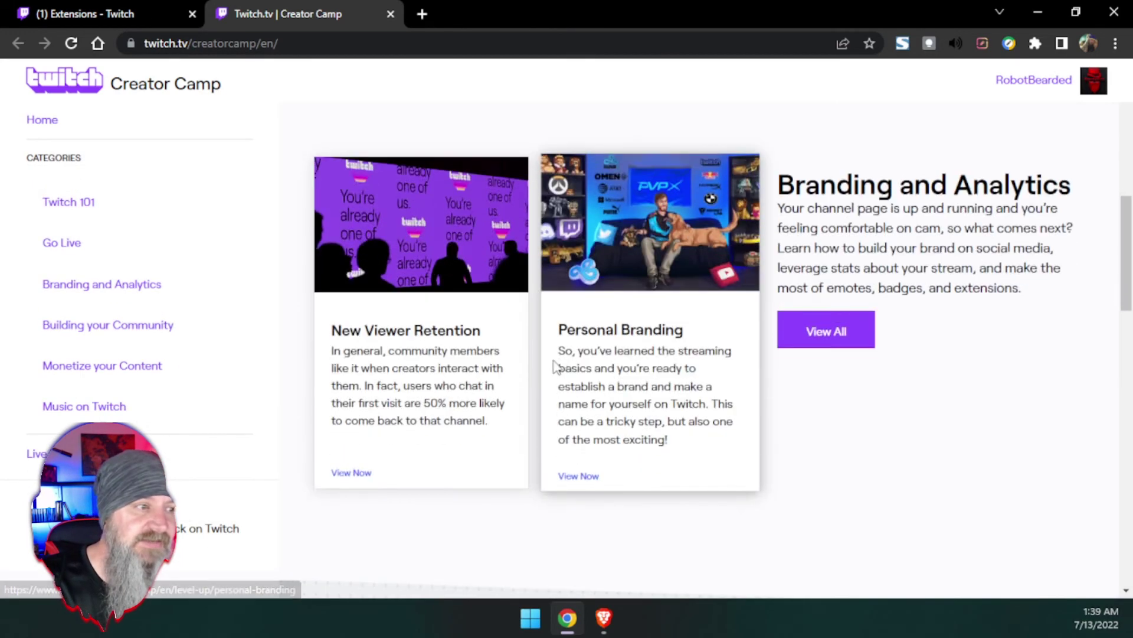
pyautogui.scroll(-15, 554, 366)
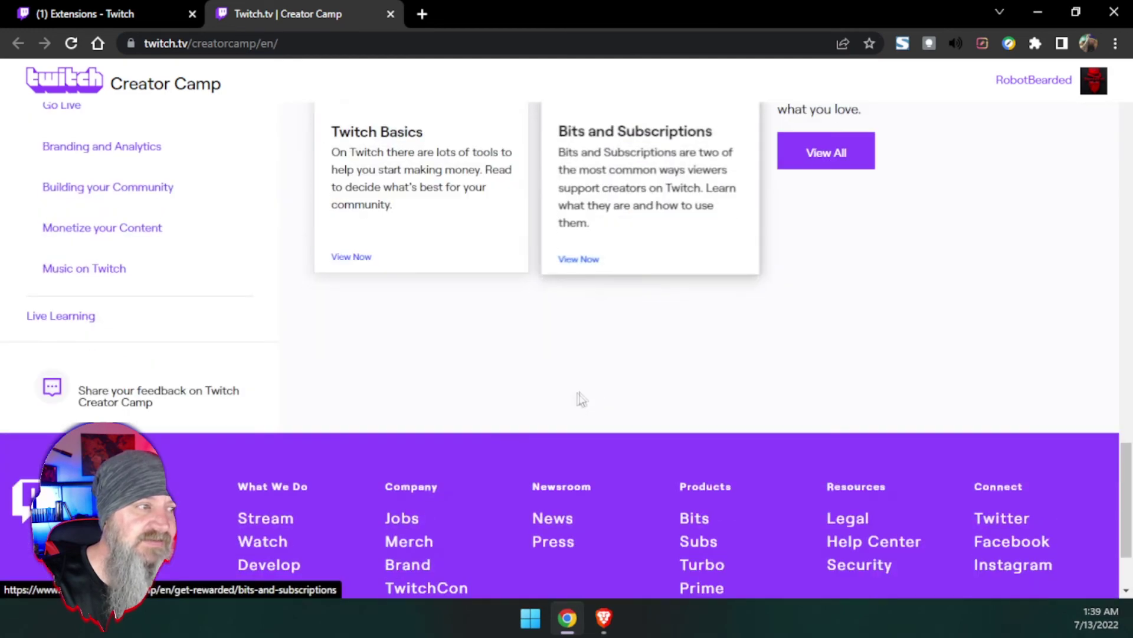
pyautogui.scroll(20, 581, 400)
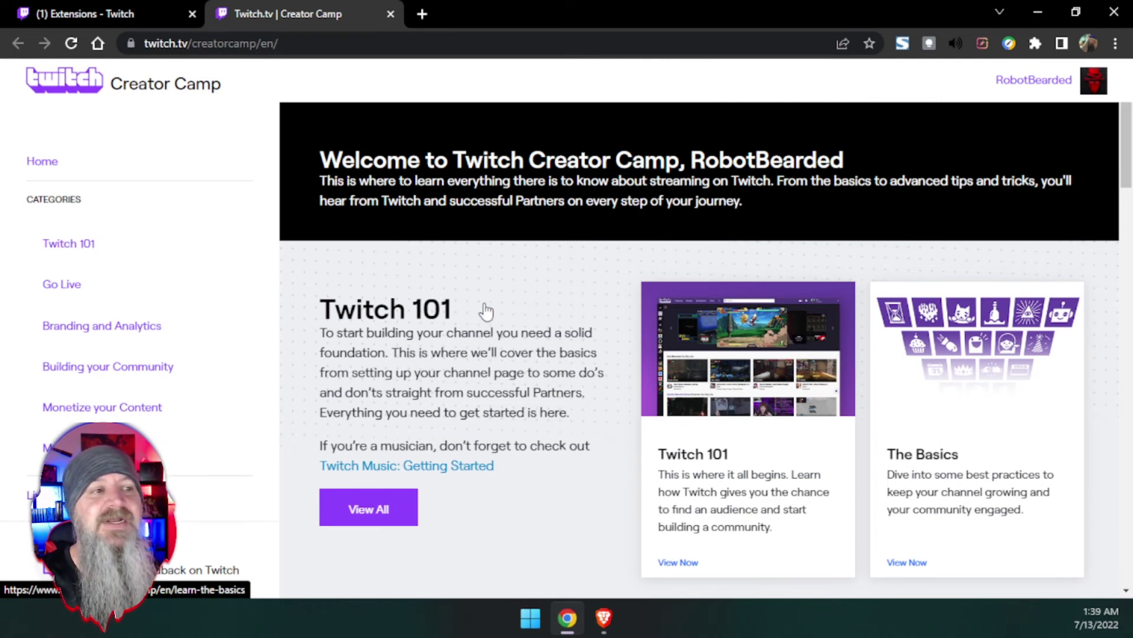
pyautogui.scroll(-10, 490, 286)
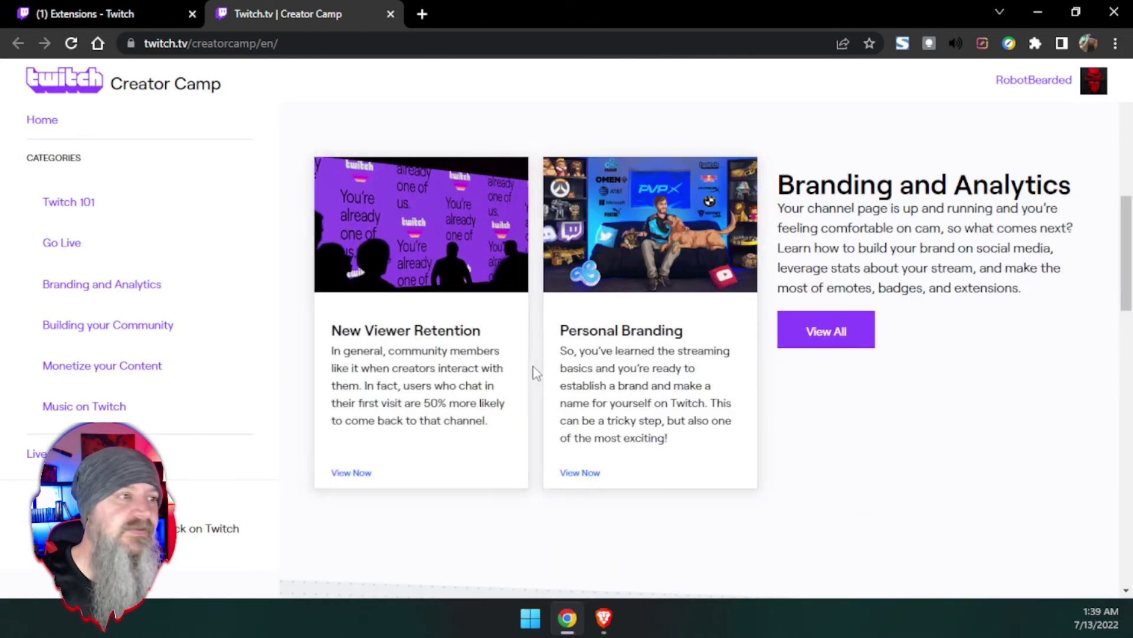
pyautogui.scroll(10, 536, 372)
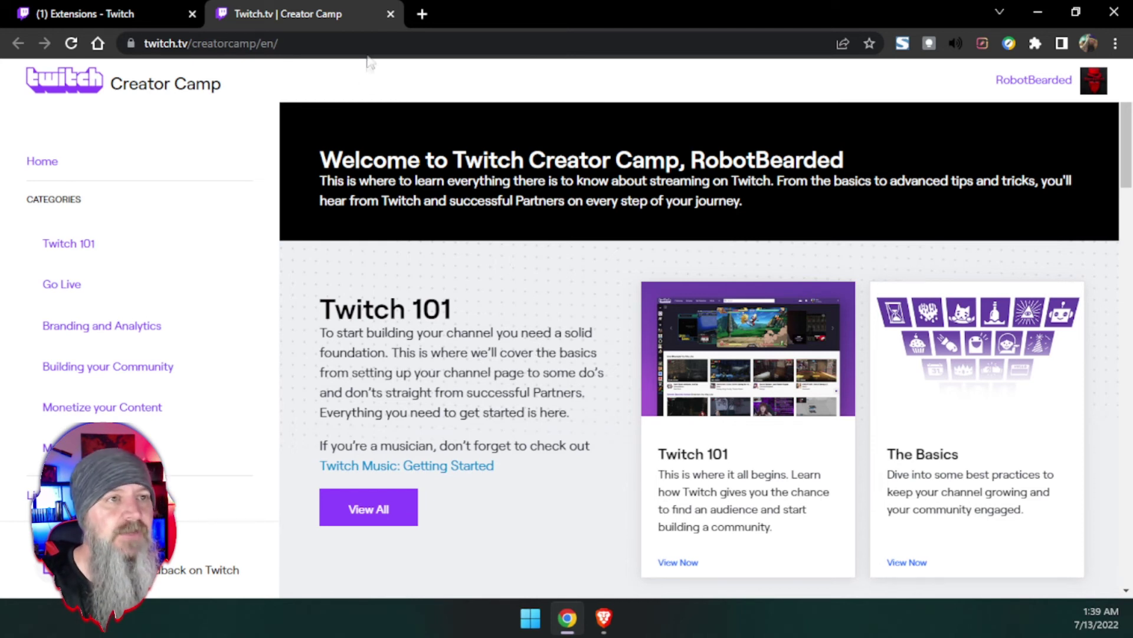
pyautogui.click(391, 14)
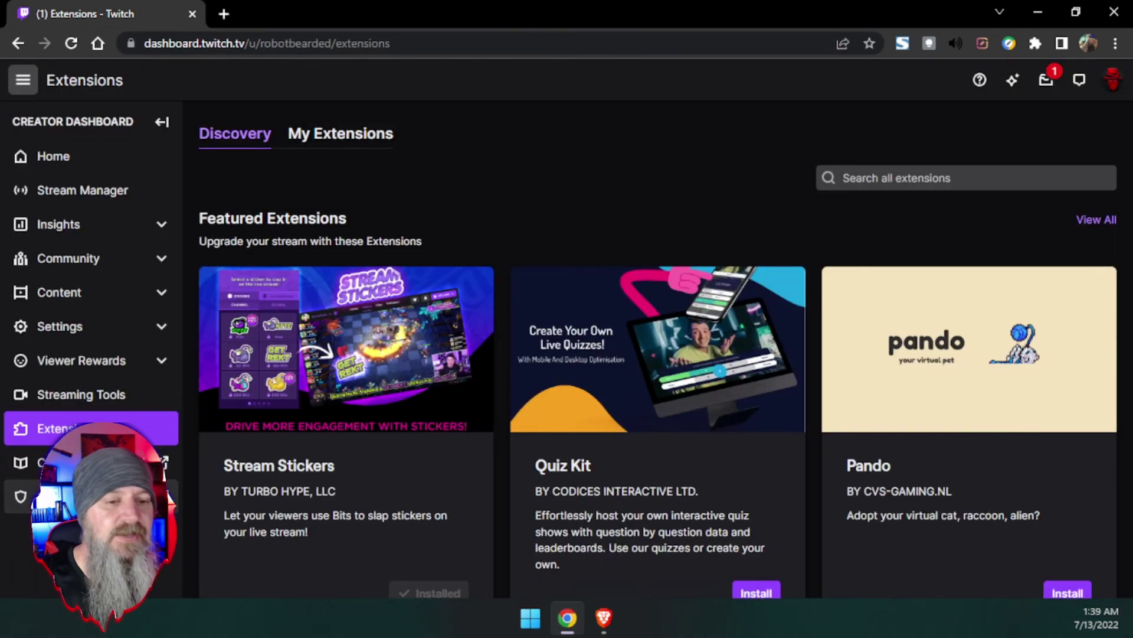
# - Open the Safety Center and read through its home page from What We Believe to Recent News
pyautogui.click(118, 497)
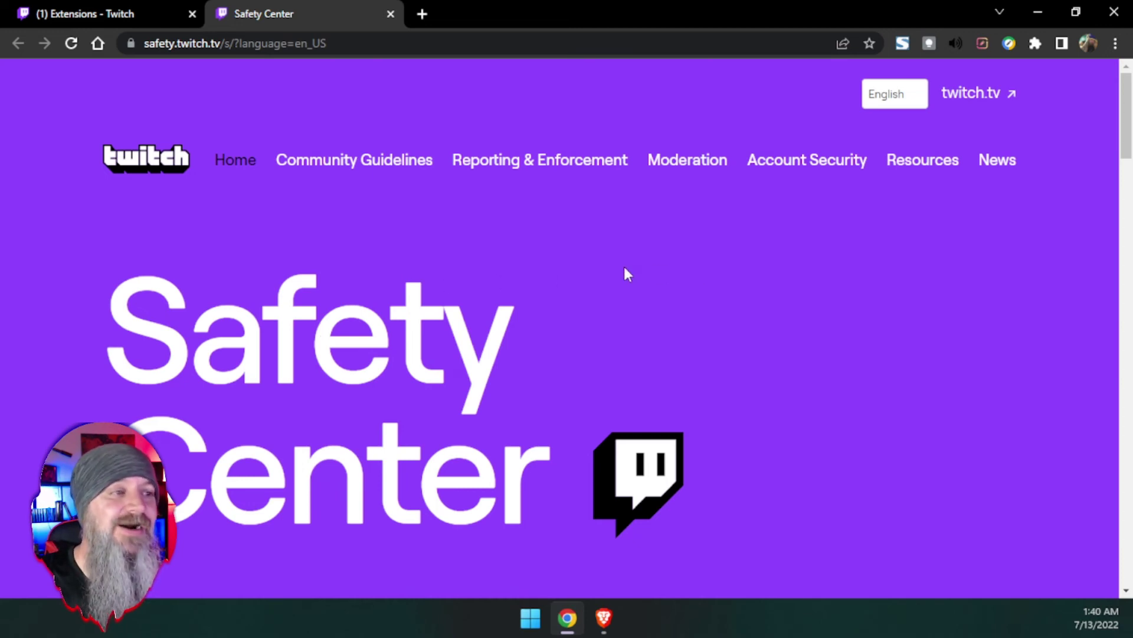
pyautogui.scroll(-8, 585, 273)
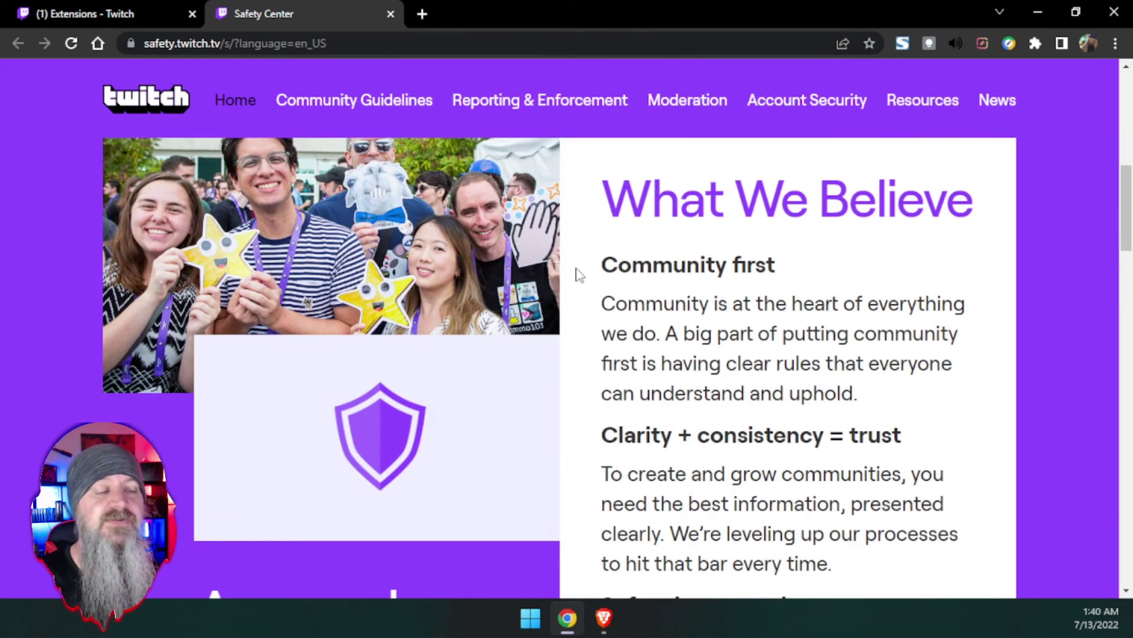
pyautogui.scroll(-7, 567, 277)
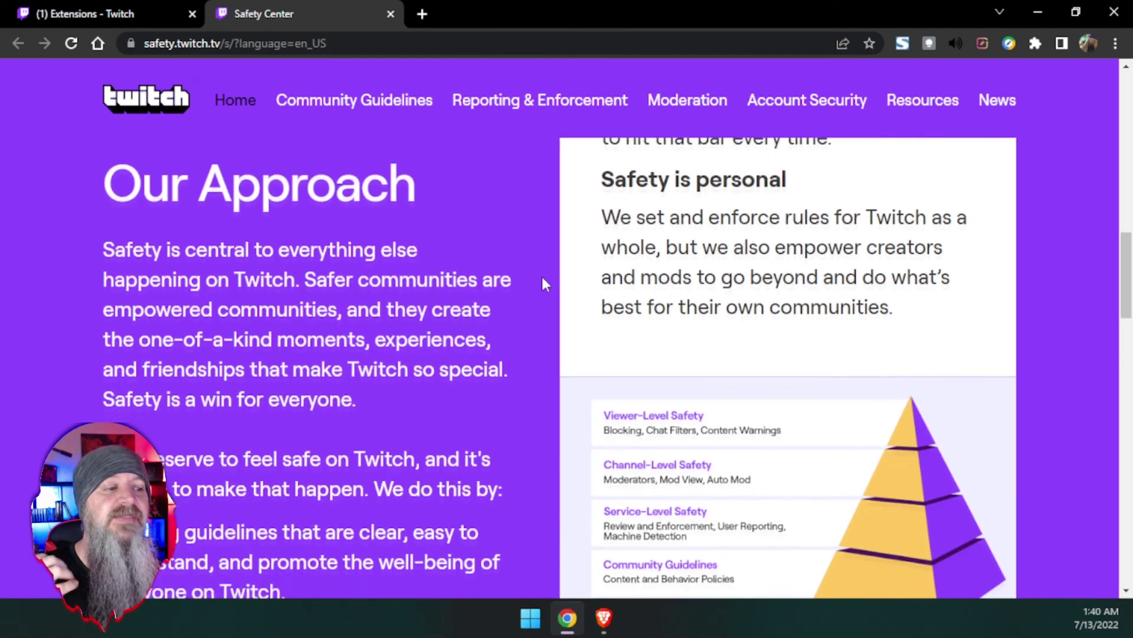
pyautogui.scroll(-1, 544, 284)
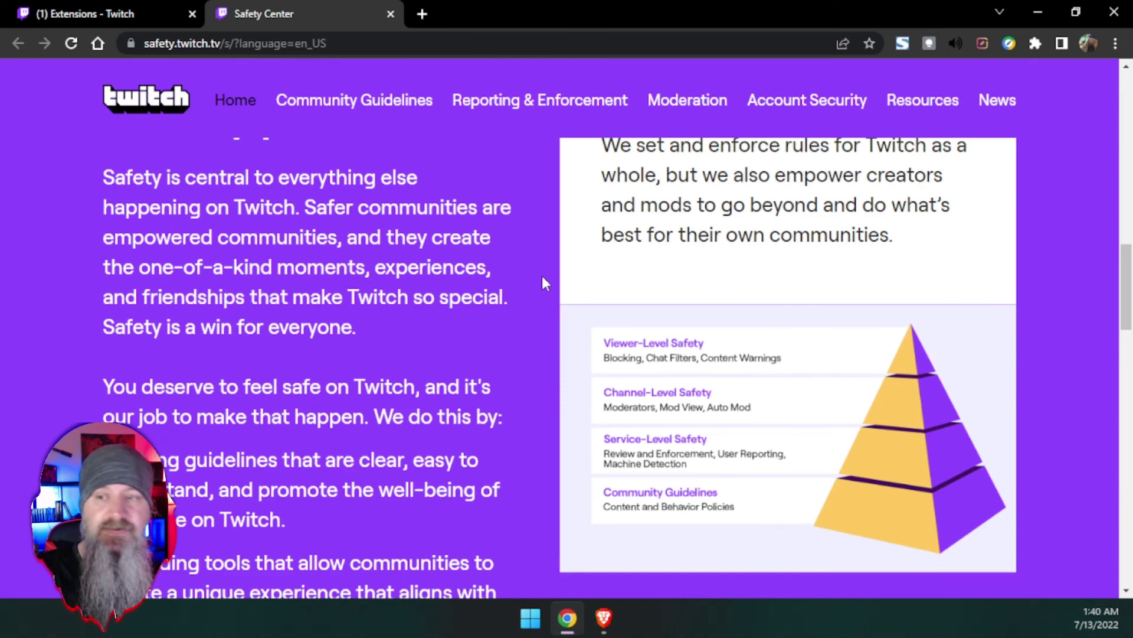
pyautogui.scroll(-8, 542, 277)
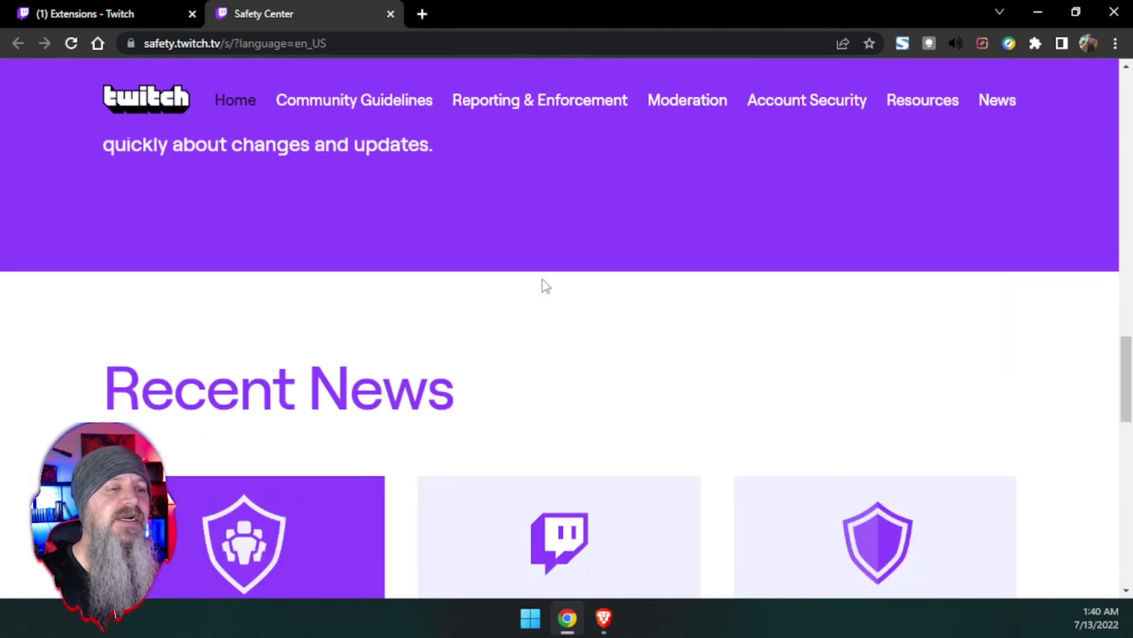
pyautogui.scroll(-5, 544, 285)
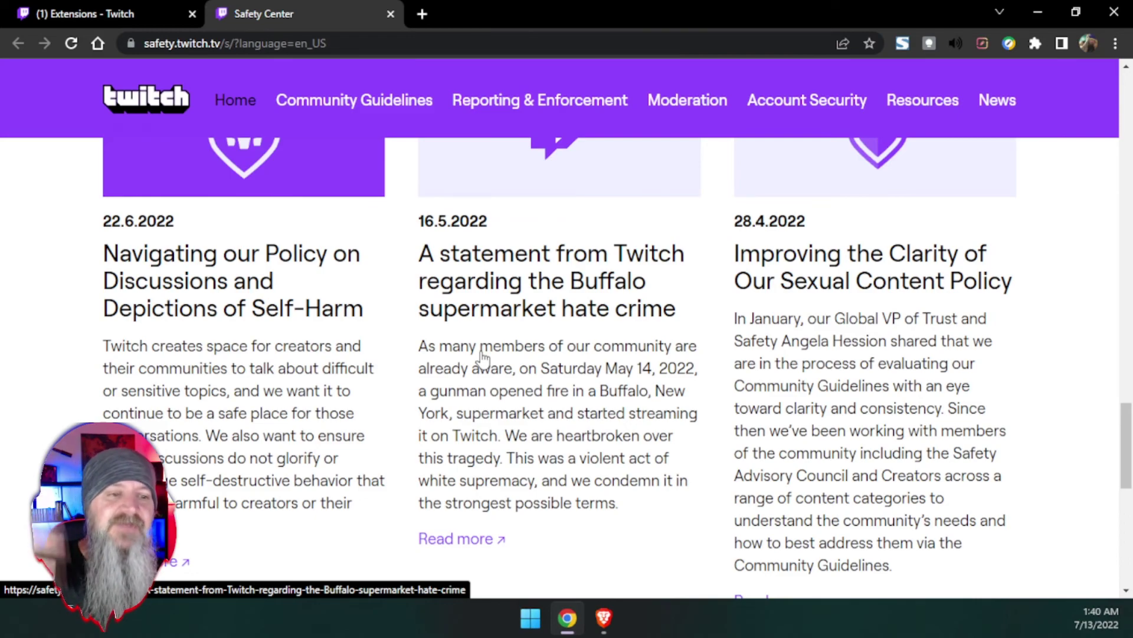
pyautogui.scroll(15, 474, 243)
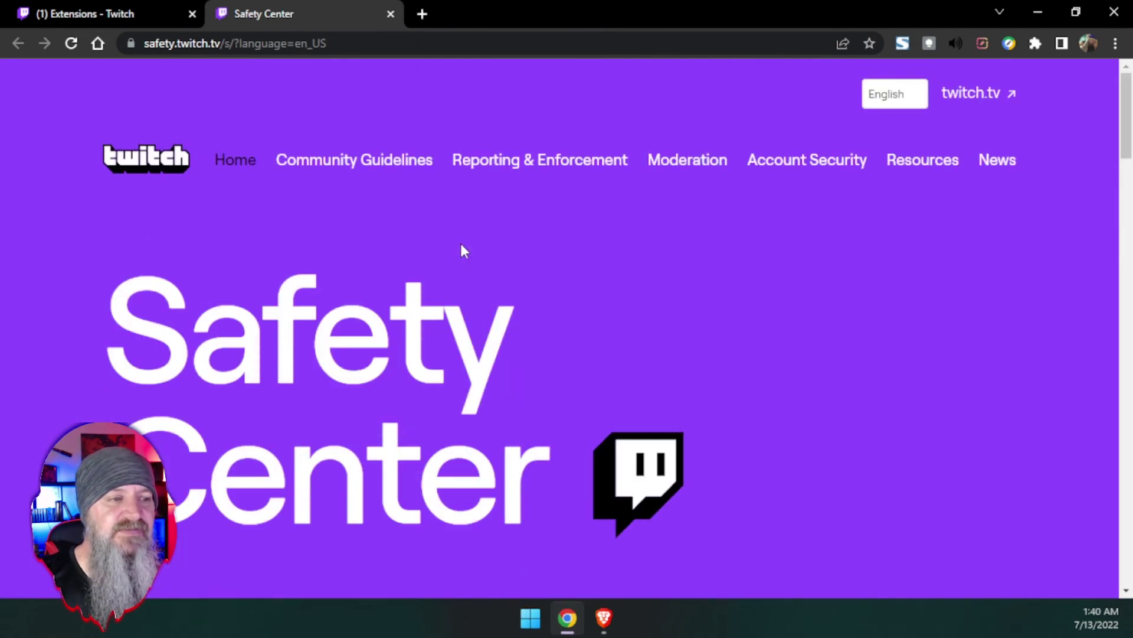
# - Examine the Safety Center's topics for Reporting & Enforcement, Moderation, Account Security and Resources, and close the page
pyautogui.moveTo(367, 159)
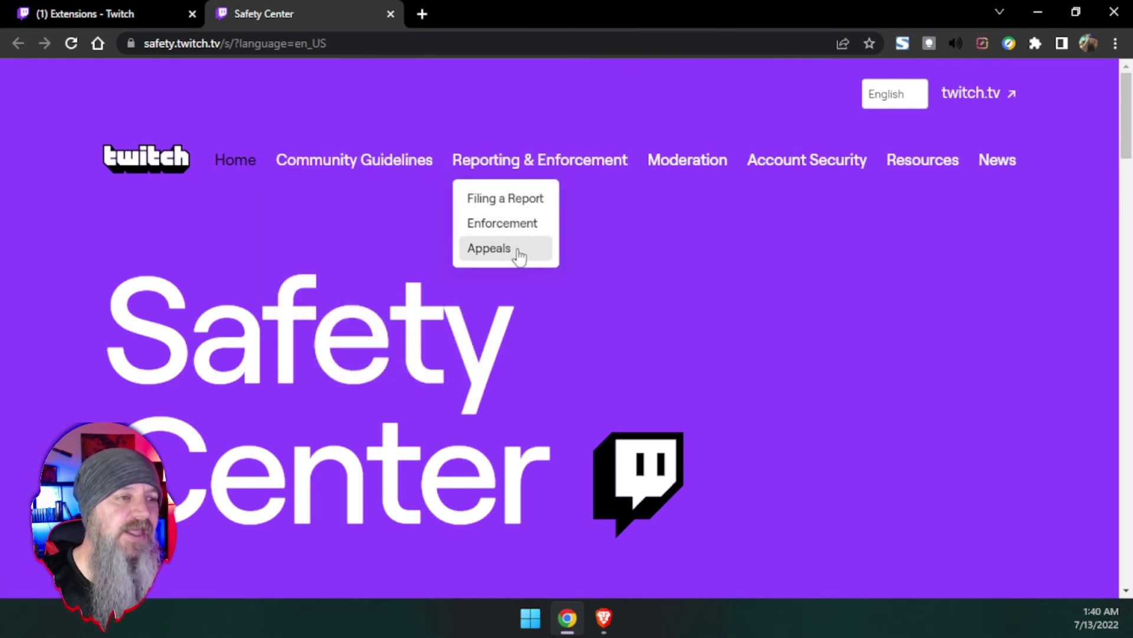
pyautogui.moveTo(686, 167)
pyautogui.moveTo(793, 167)
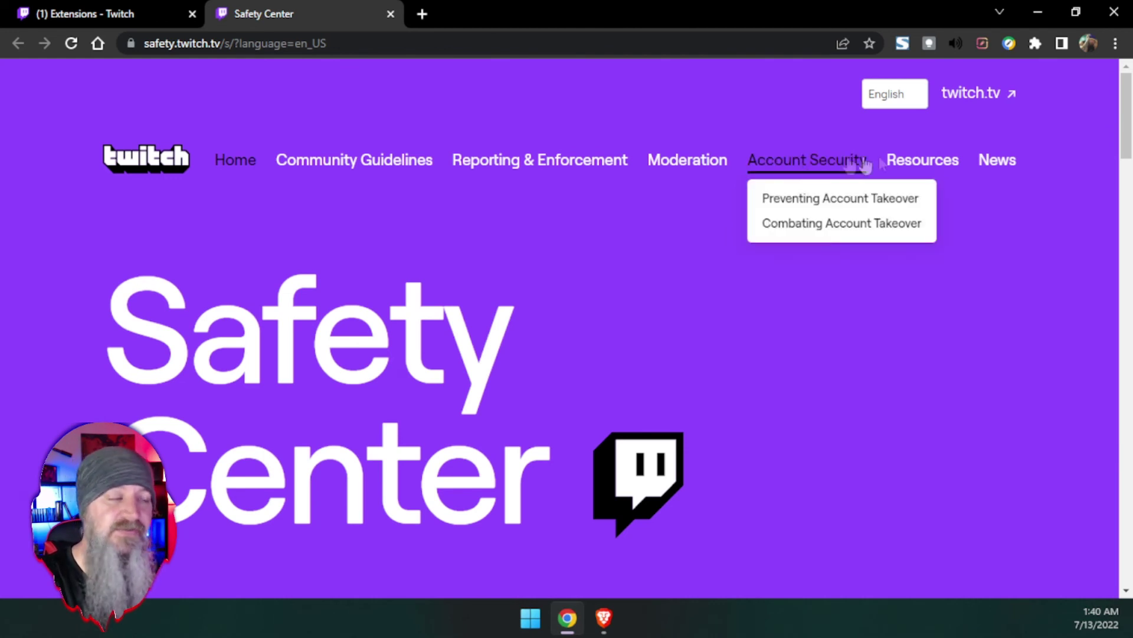
pyautogui.moveTo(905, 167)
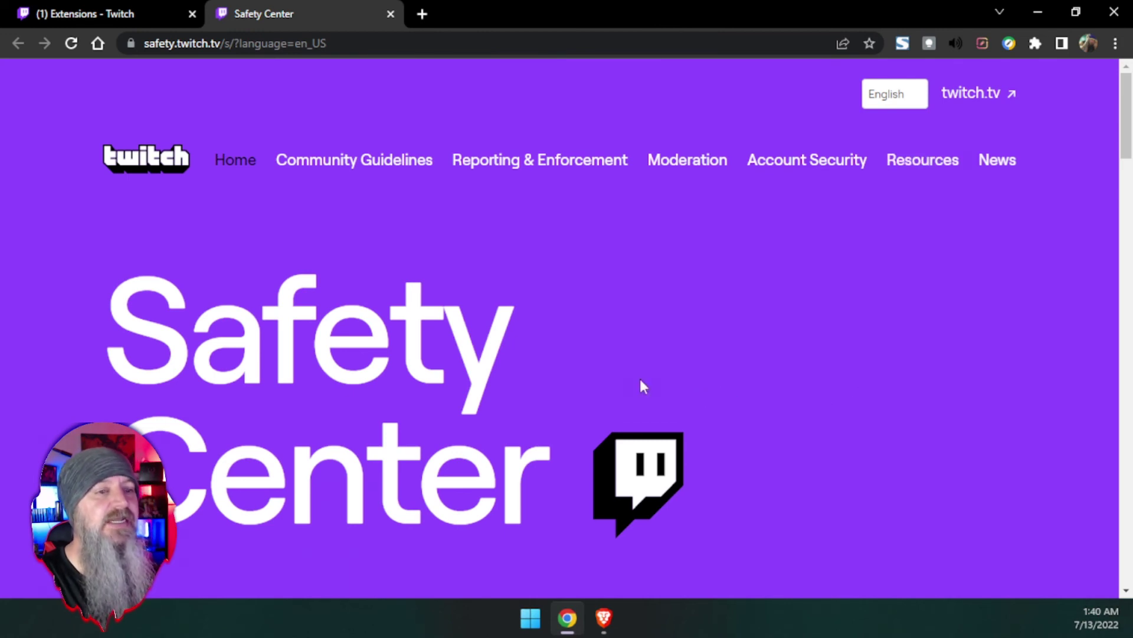
pyautogui.click(390, 14)
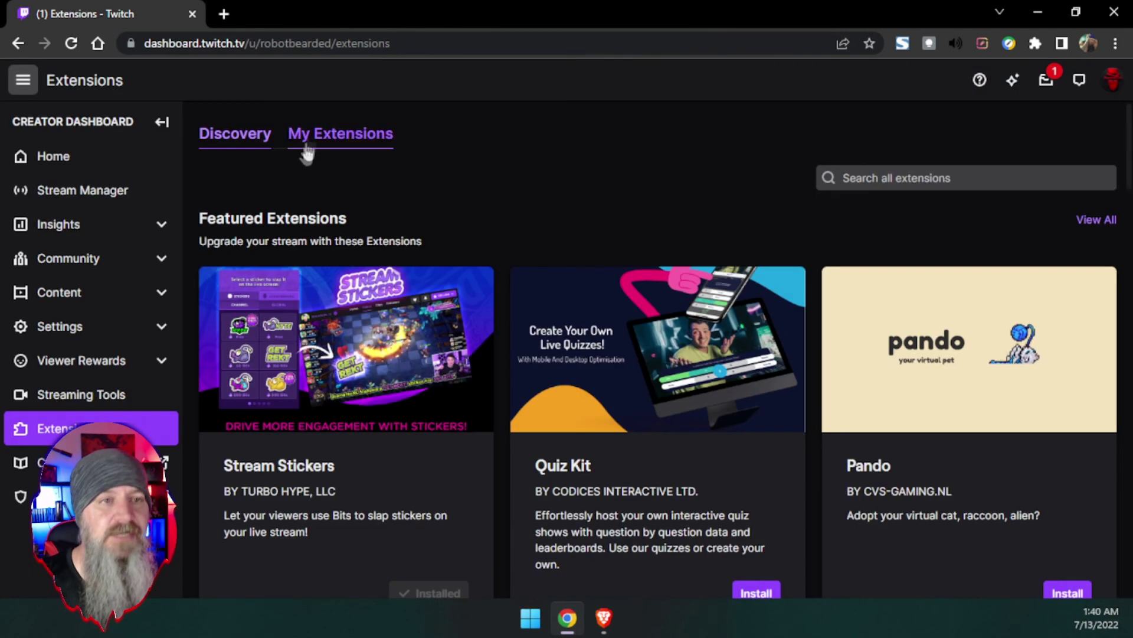